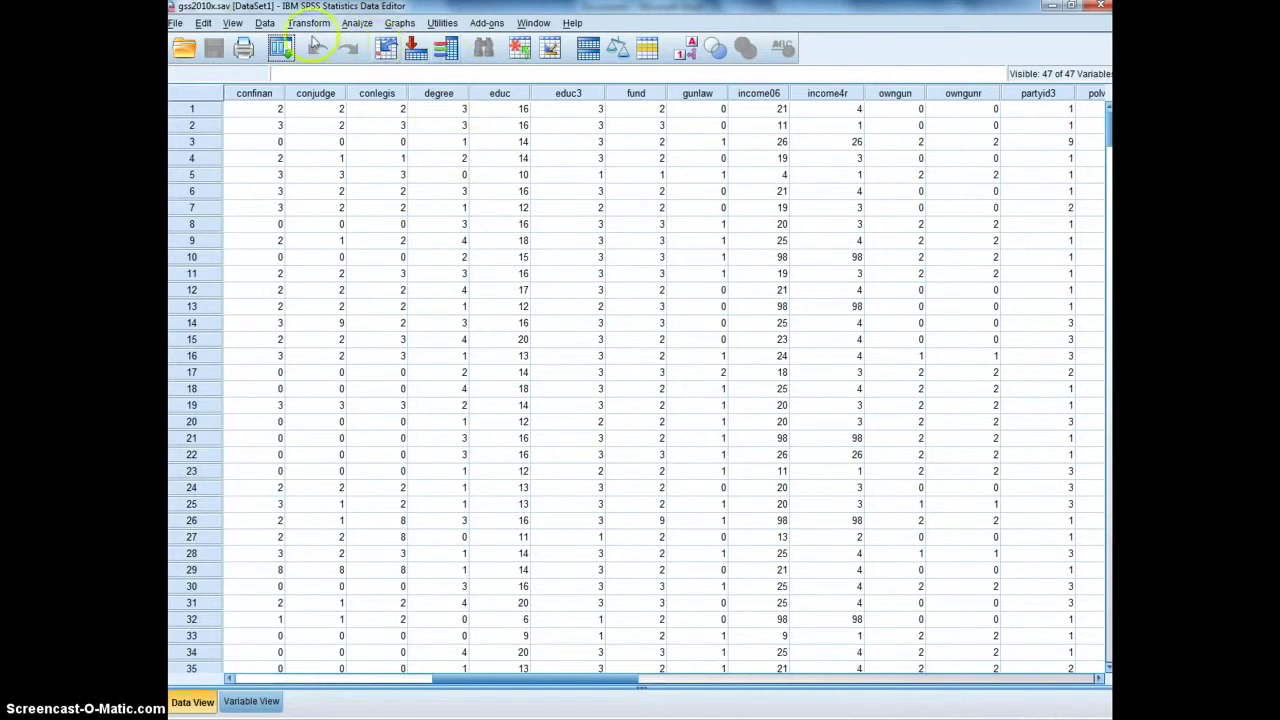
# Start Recode into Different Variables and widen its dialog to show more of the variable labels.
pyautogui.click(304, 24)
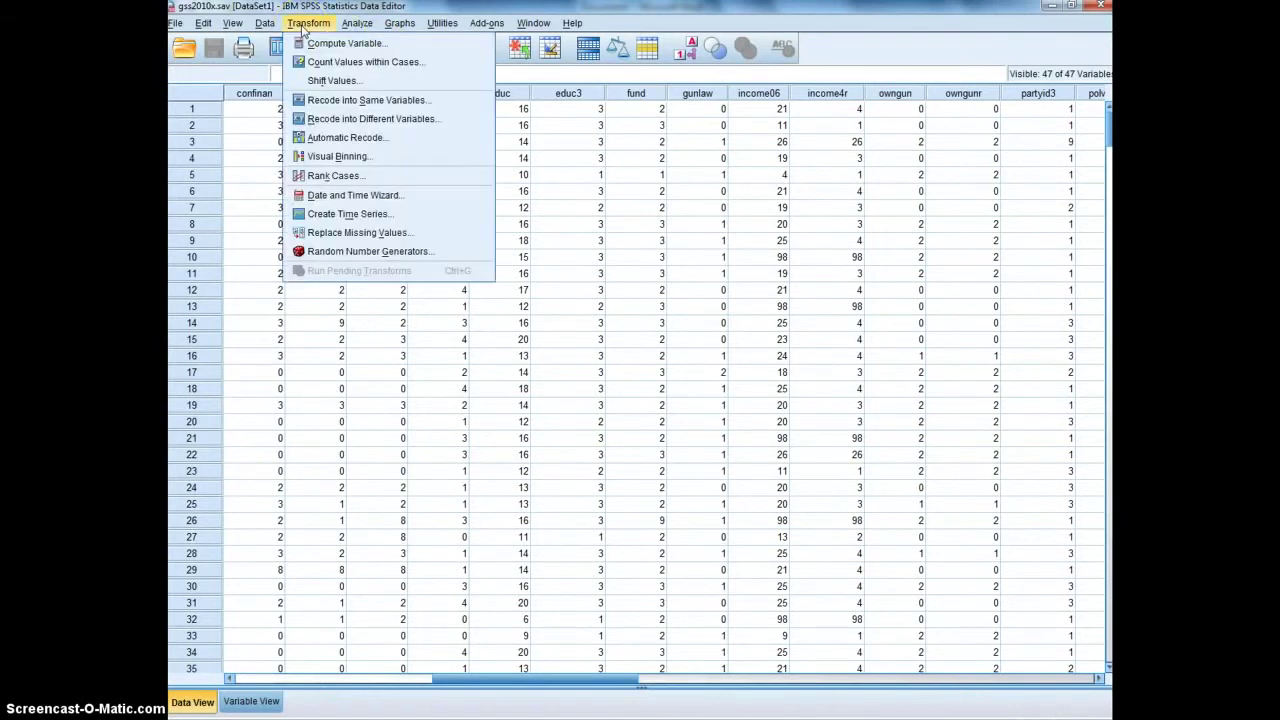
pyautogui.click(312, 27)
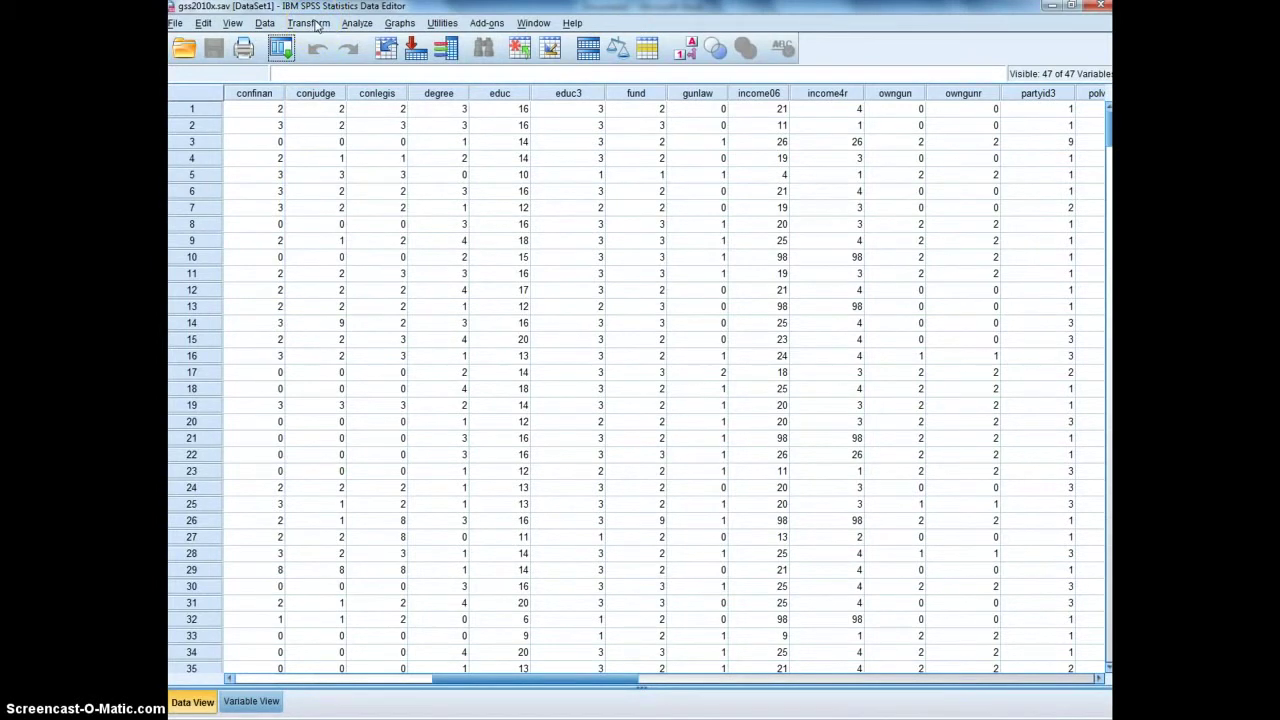
pyautogui.click(316, 25)
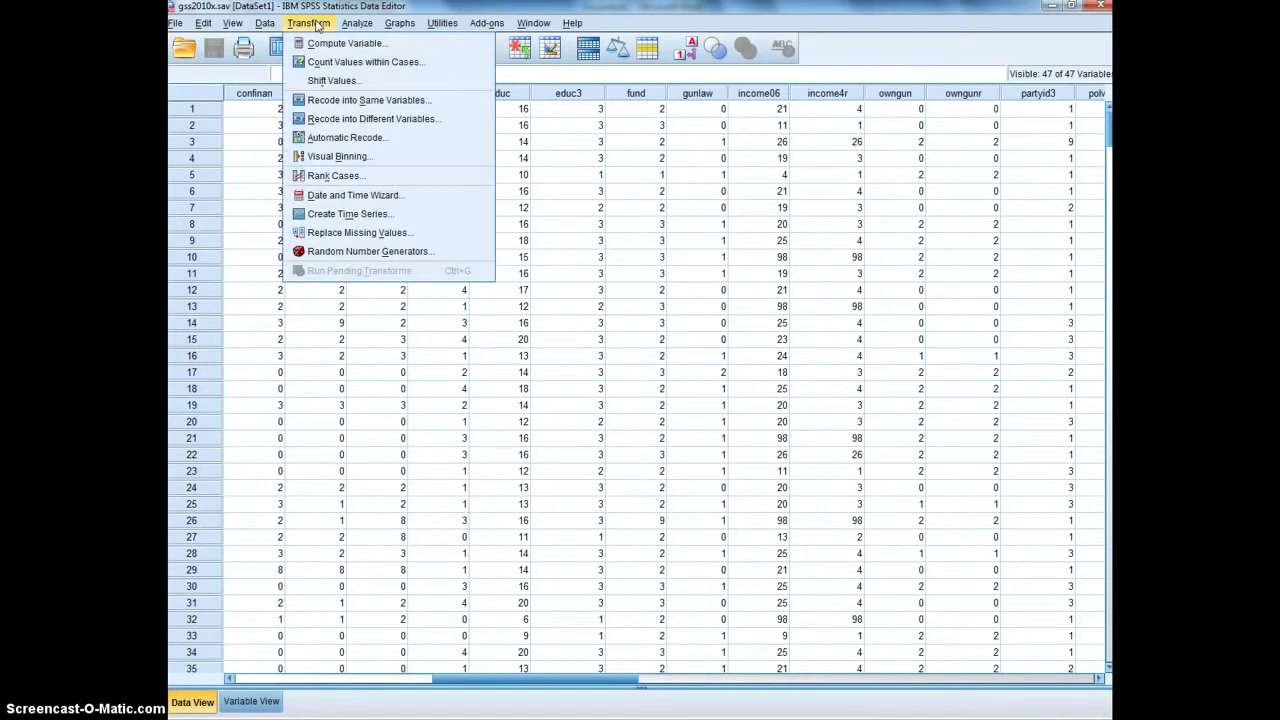
pyautogui.click(334, 121)
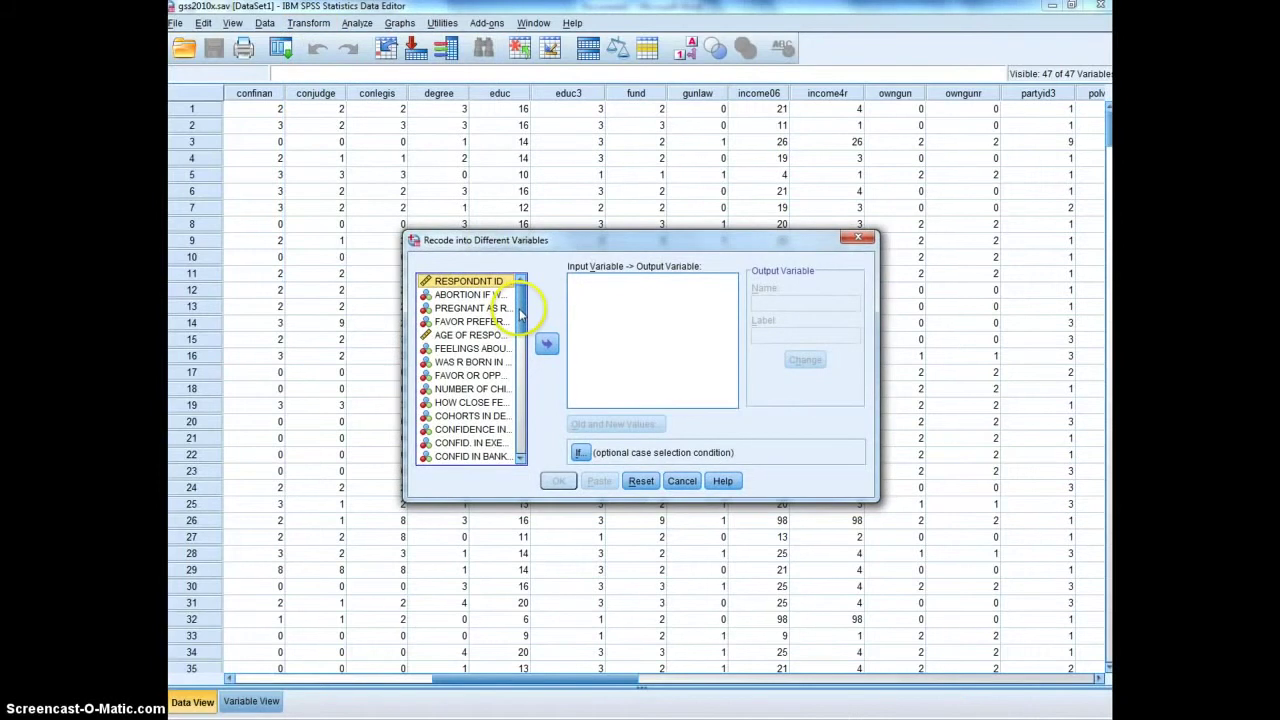
pyautogui.moveTo(519, 314); pyautogui.dragTo(506, 347)
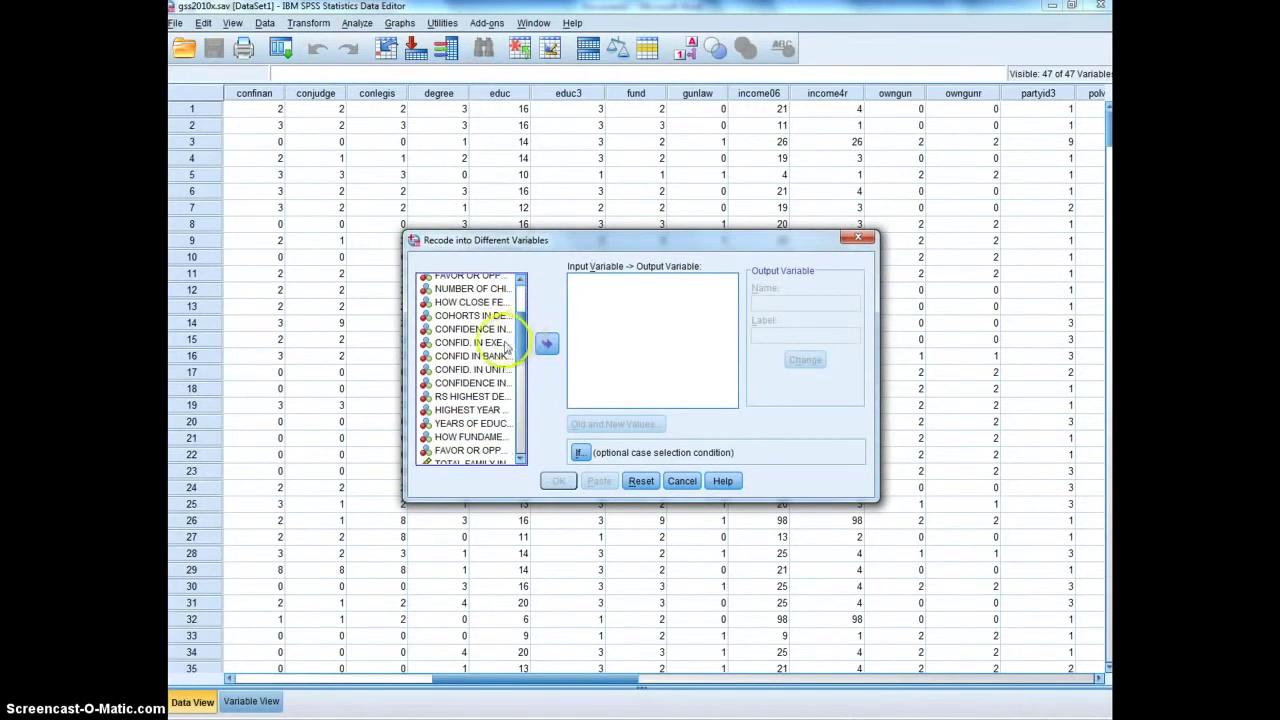
pyautogui.moveTo(403, 332); pyautogui.dragTo(251, 333)
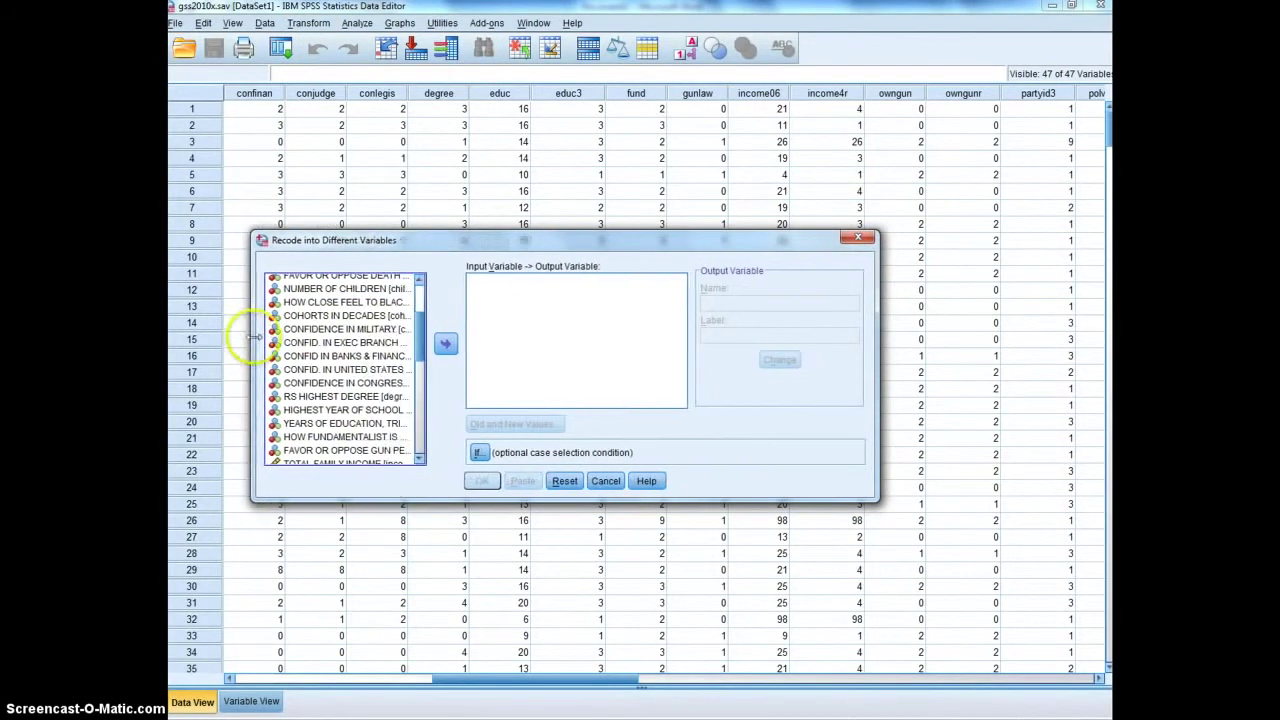
# Add the executive branch (confed), United States (conjudge) and Congress (conlegis) confidence variables as inputs to the recode.
pyautogui.click(350, 342)
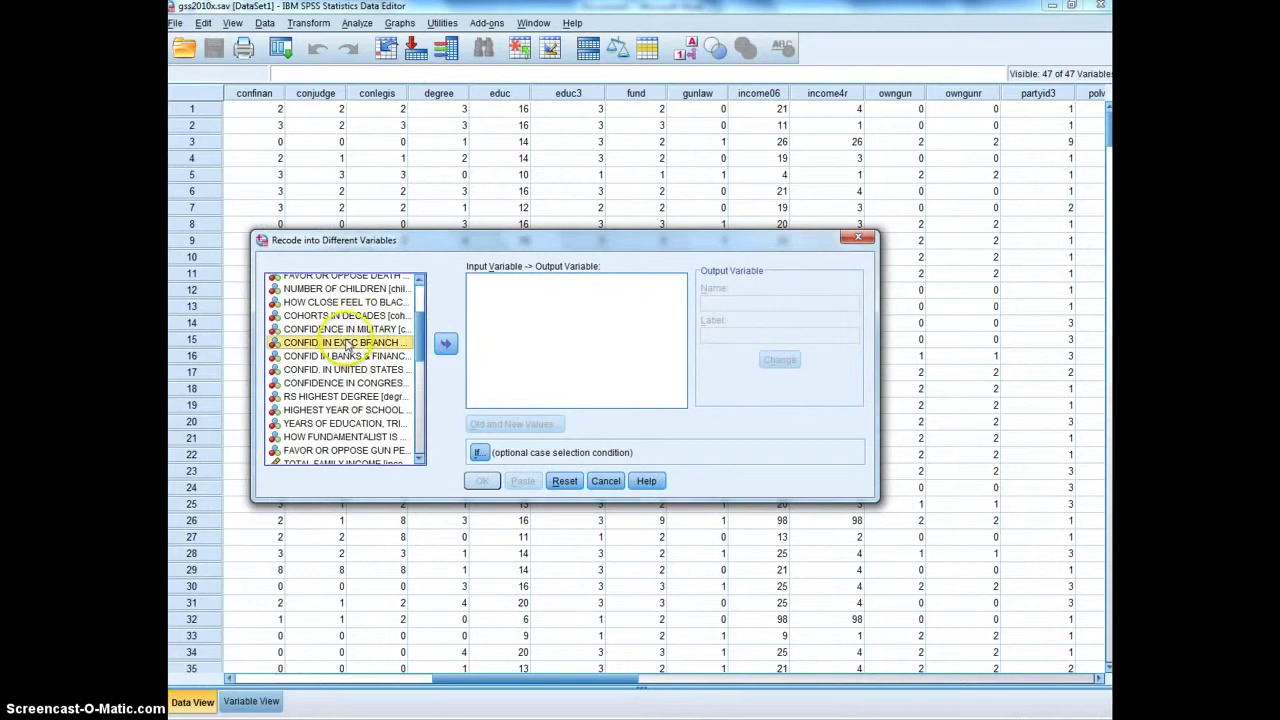
pyautogui.click(446, 345)
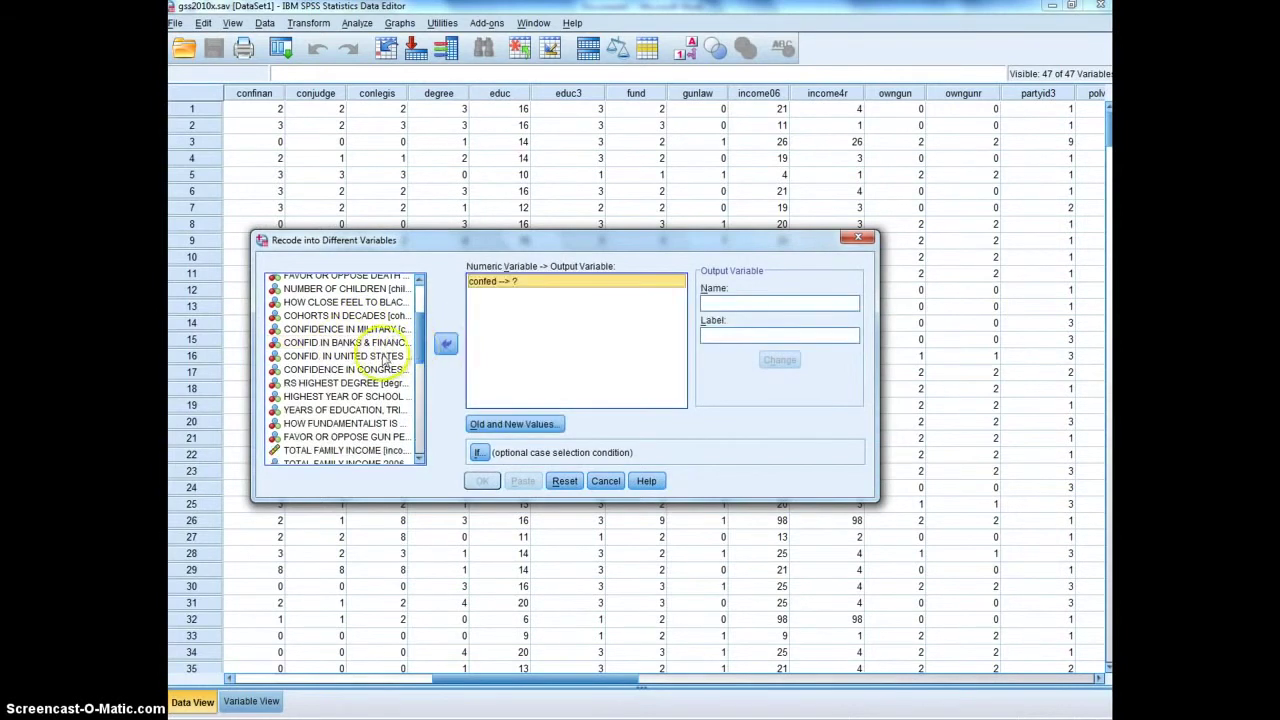
pyautogui.click(338, 357)
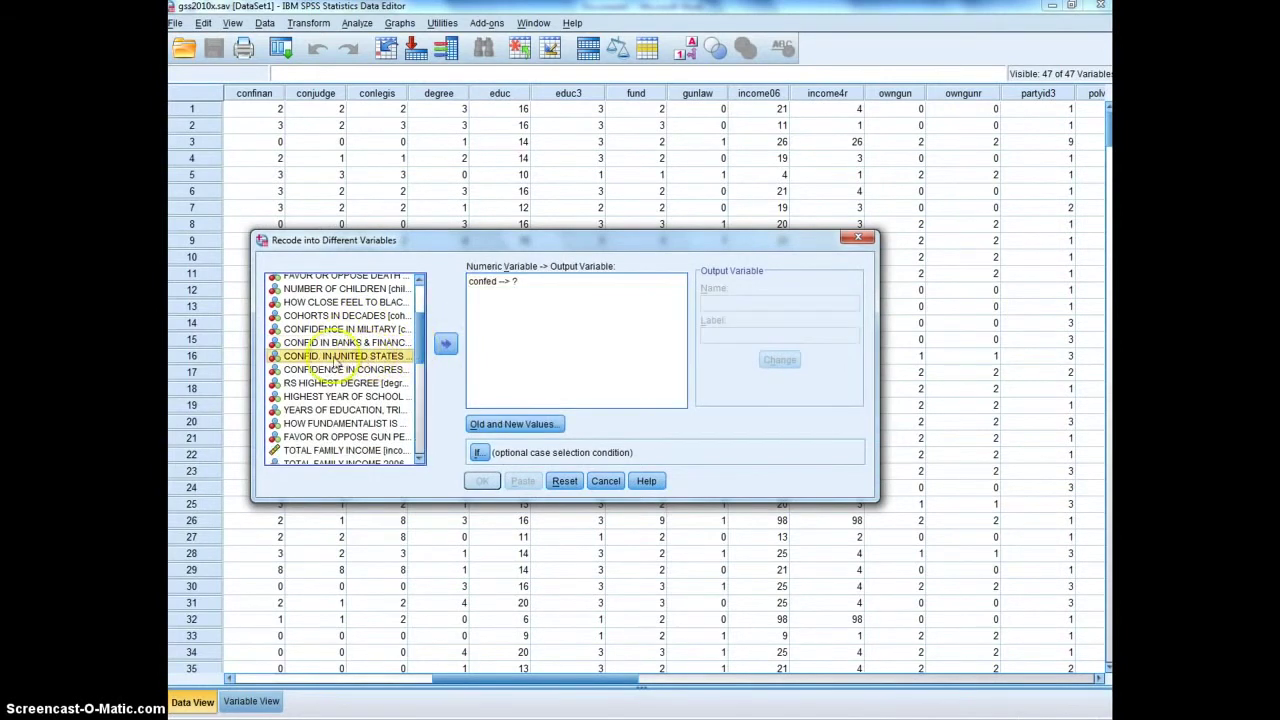
pyautogui.click(446, 344)
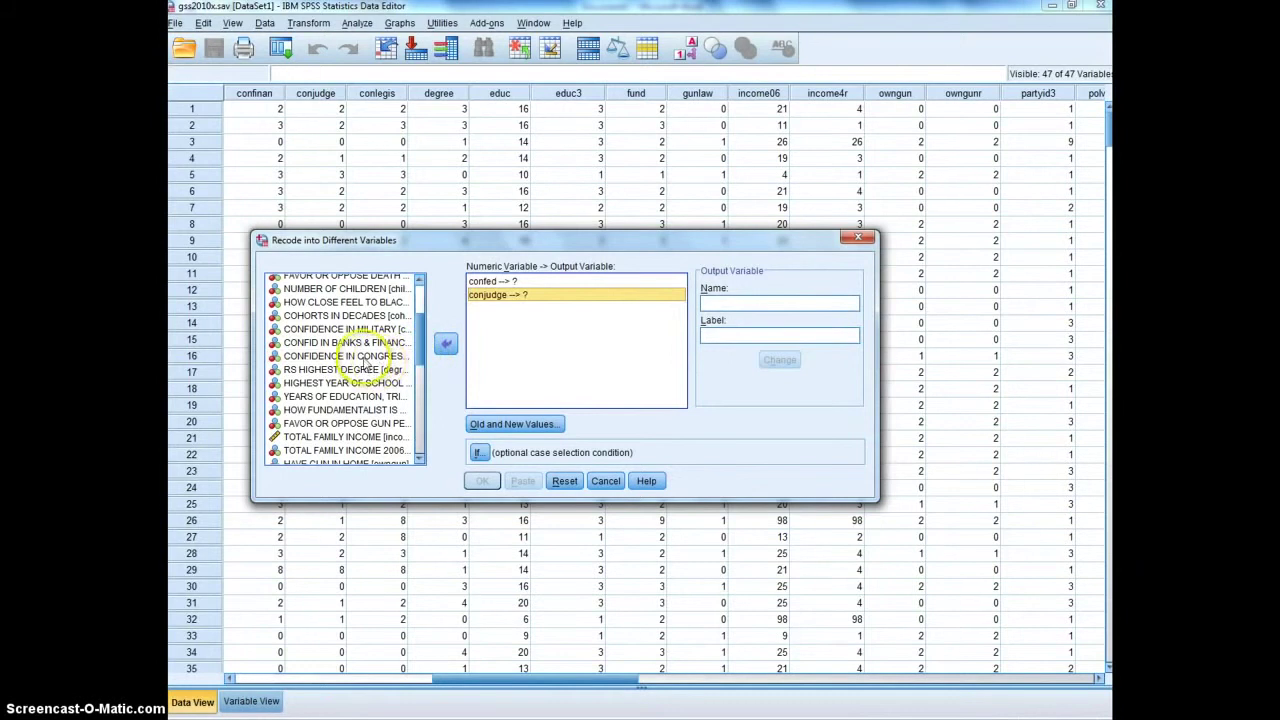
pyautogui.click(345, 356)
pyautogui.click(446, 345)
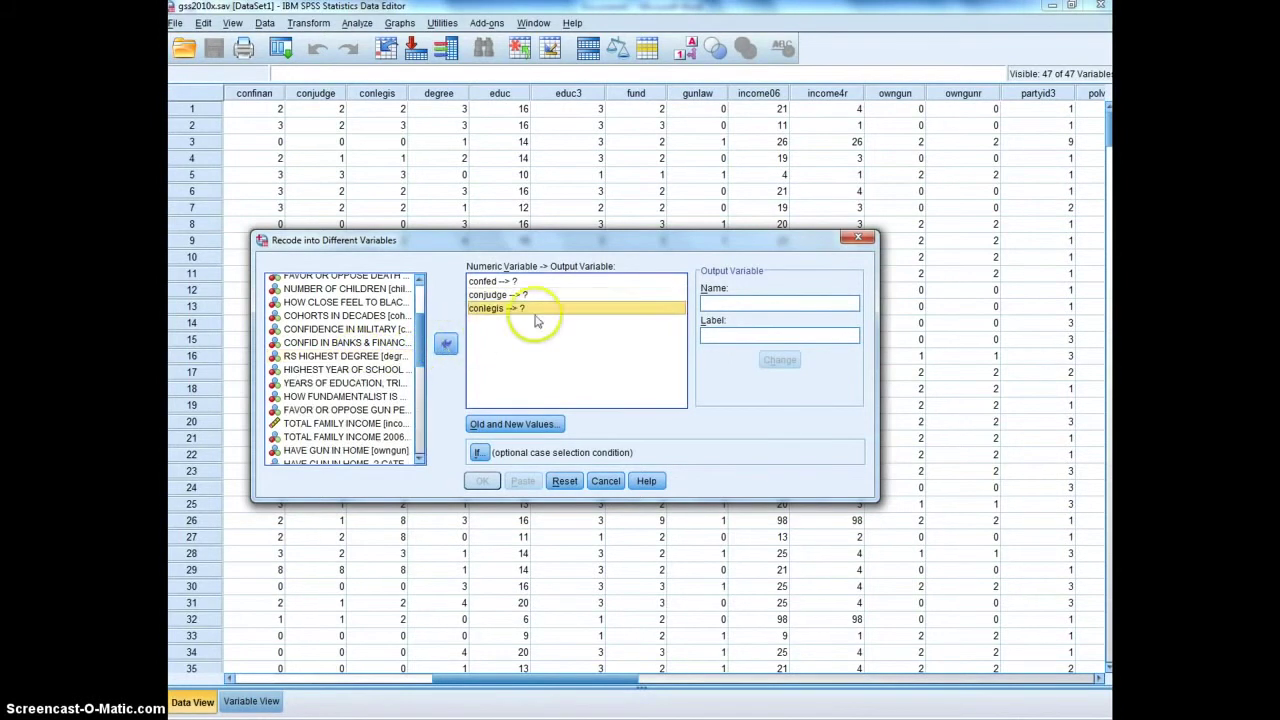
# Name the output variables confednew for confed, conjudgenew for conjudge and conlegisnew for conlegis.
pyautogui.click(512, 282)
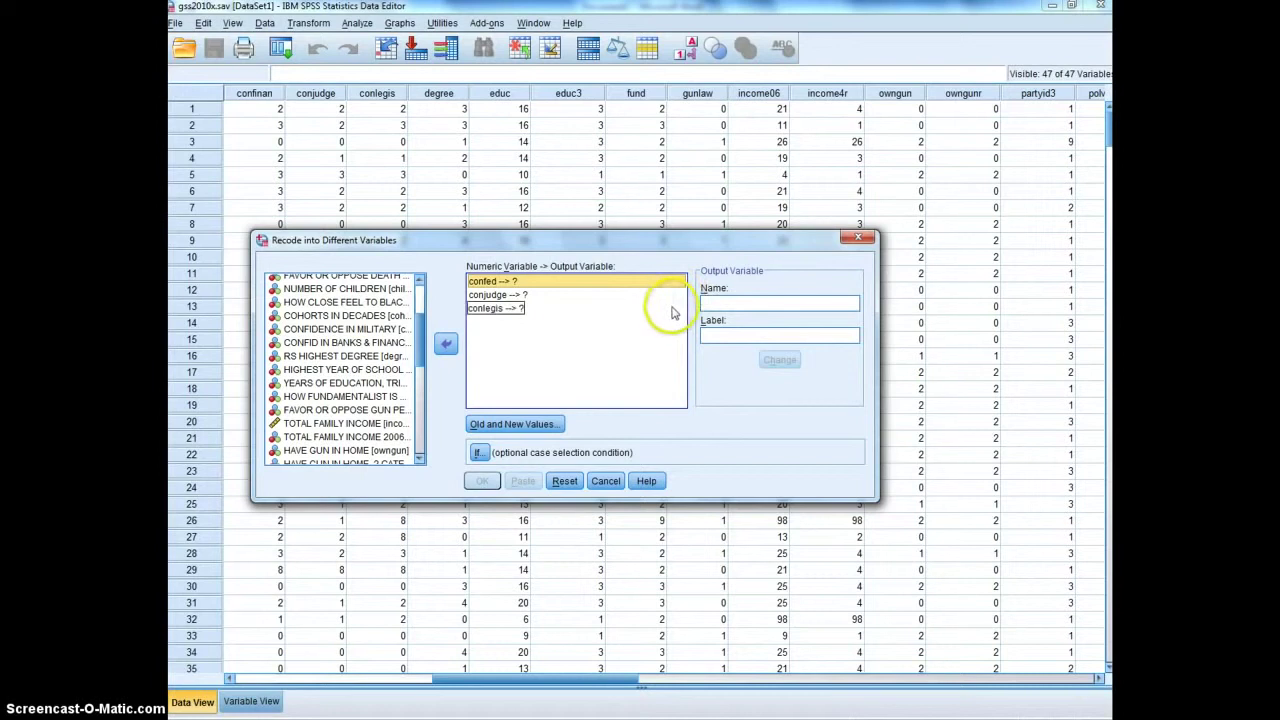
pyautogui.click(733, 303)
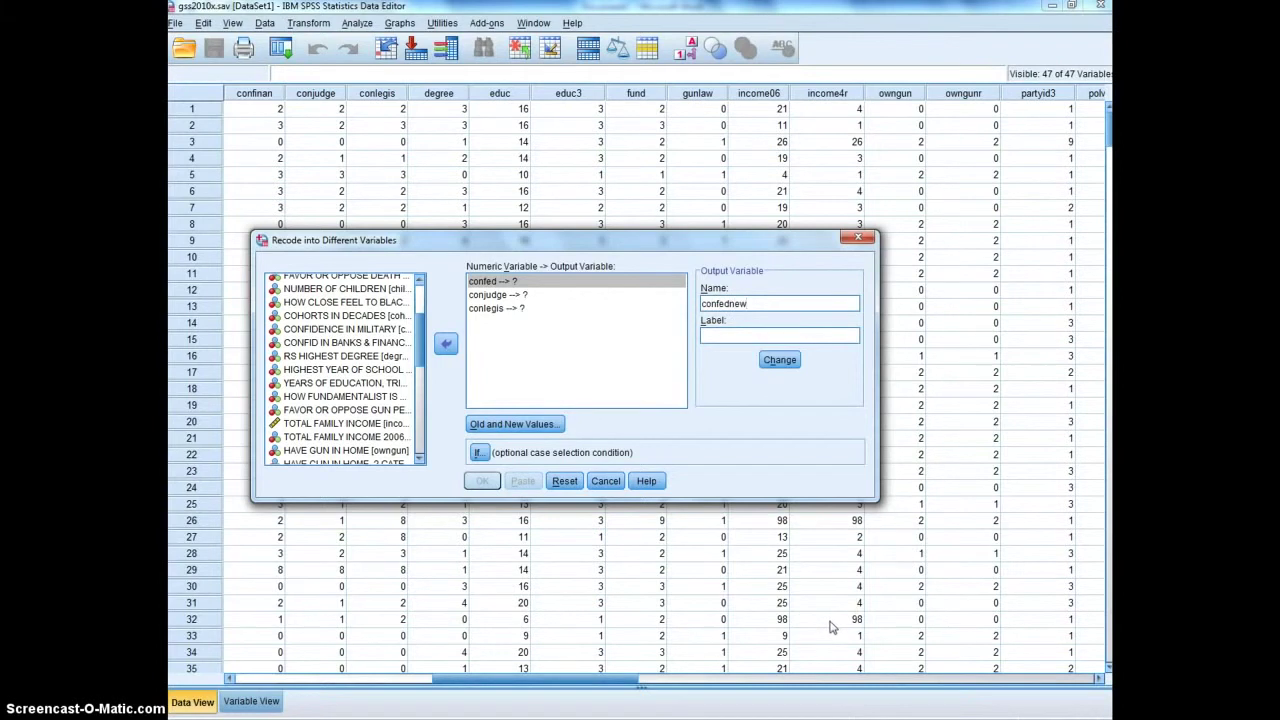
pyautogui.click(780, 360)
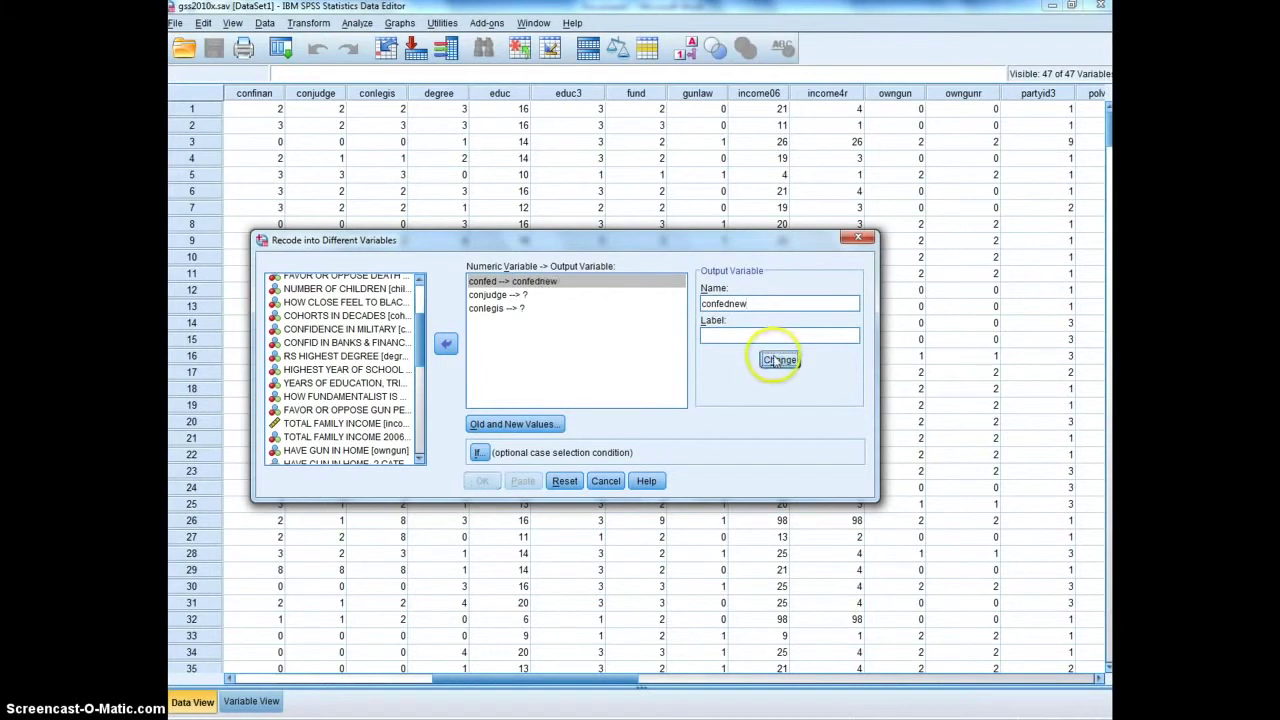
pyautogui.click(512, 296)
pyautogui.click(735, 304)
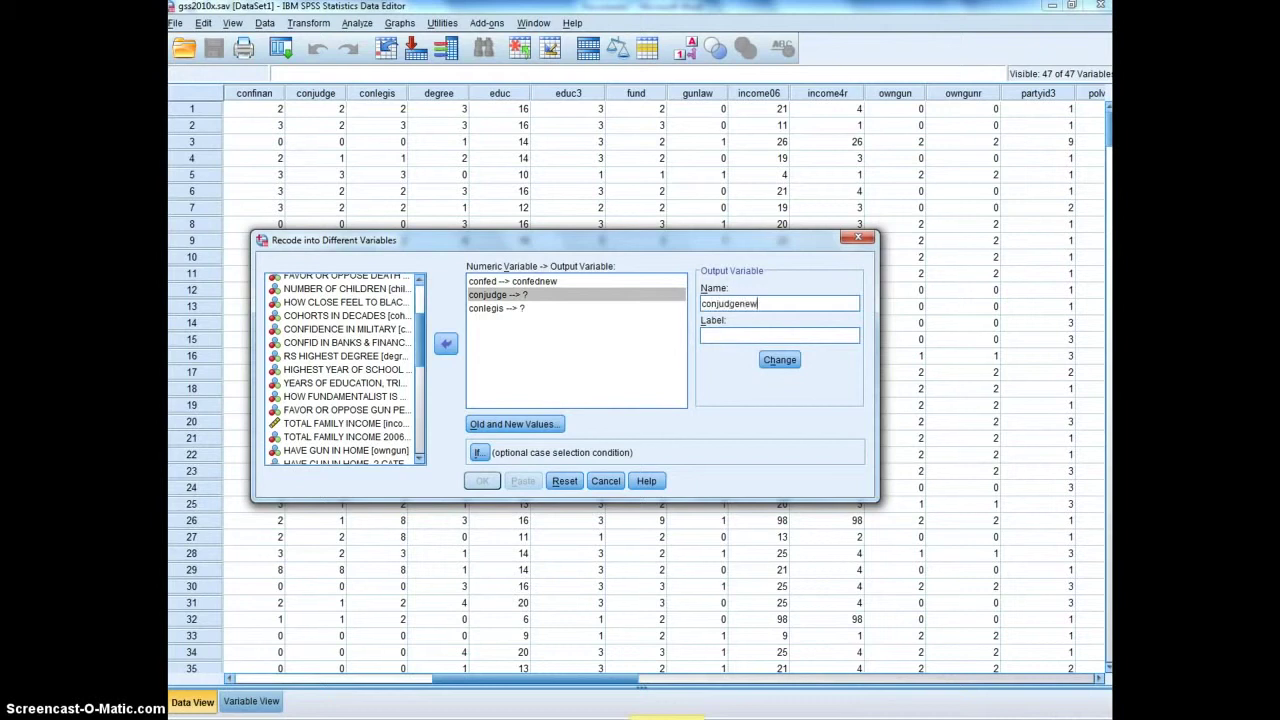
pyautogui.click(781, 360)
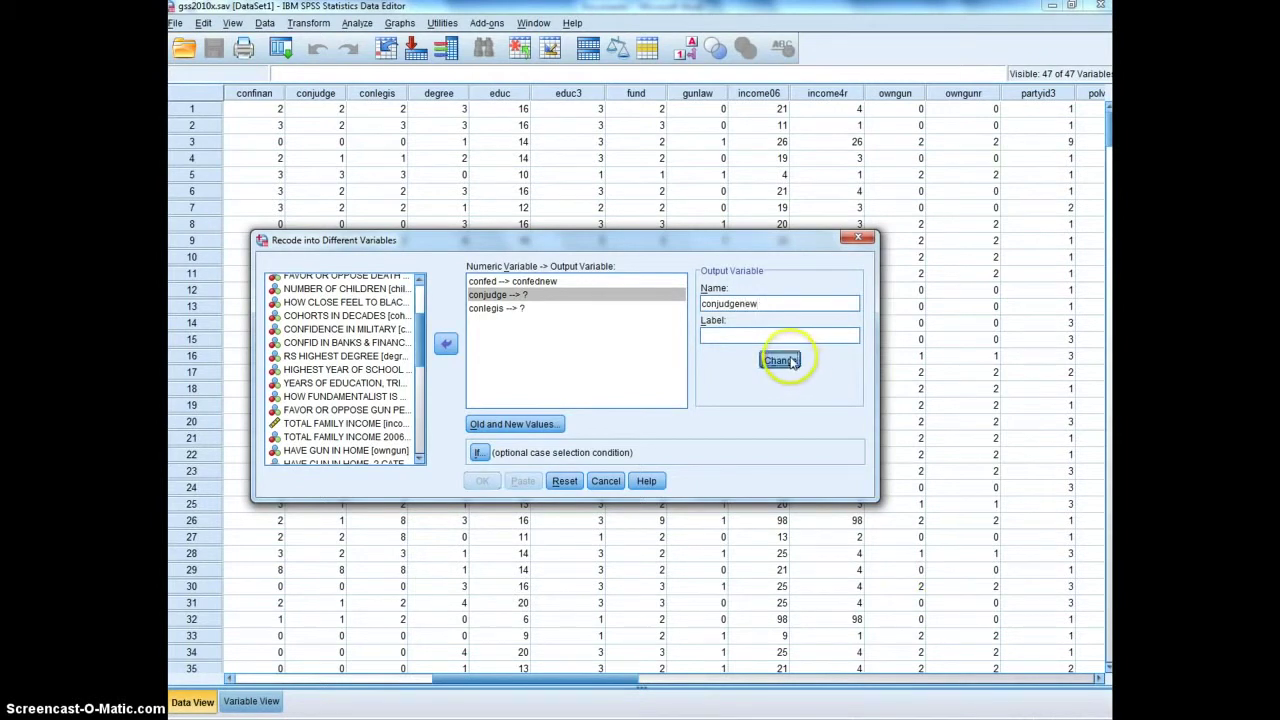
pyautogui.click(514, 310)
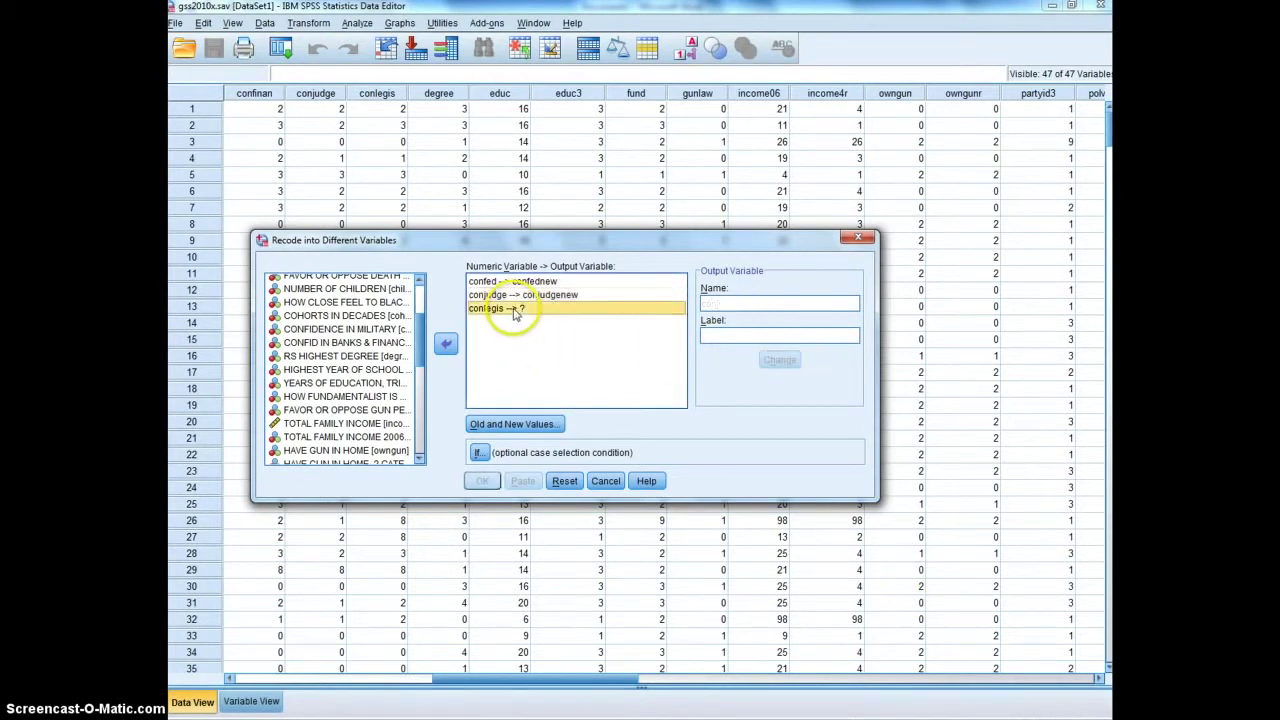
pyautogui.click(738, 302)
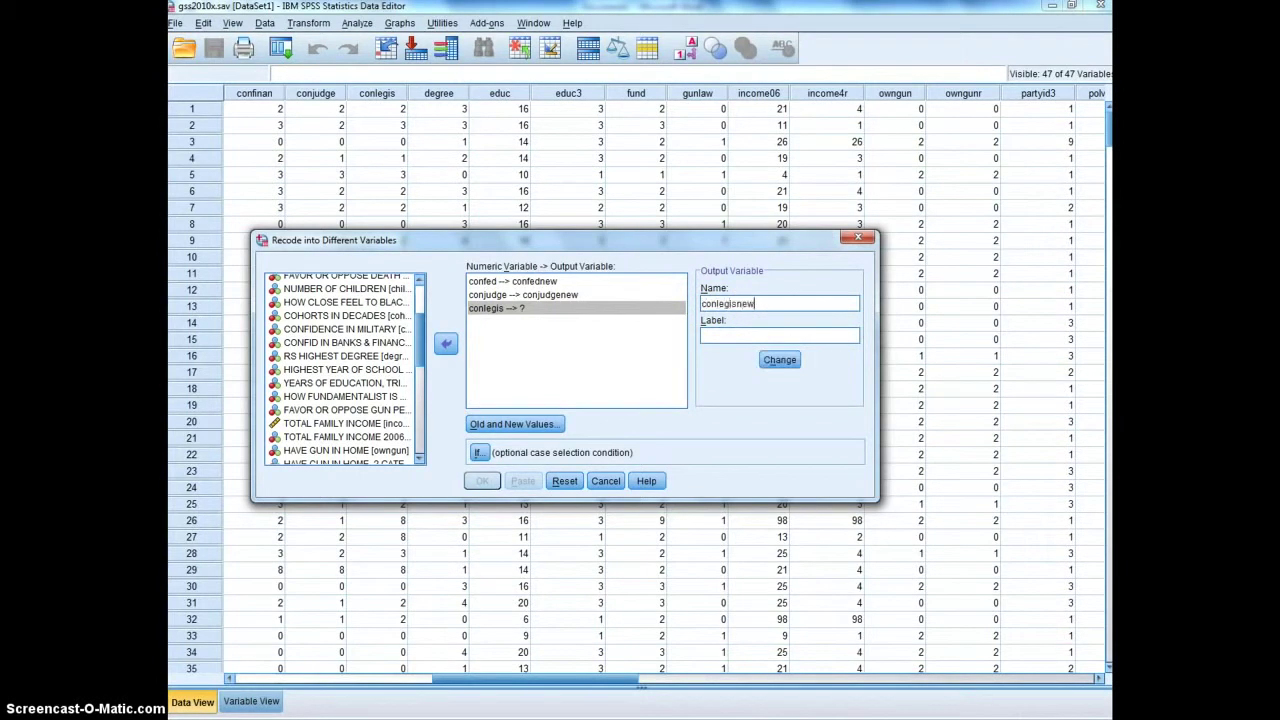
pyautogui.click(779, 361)
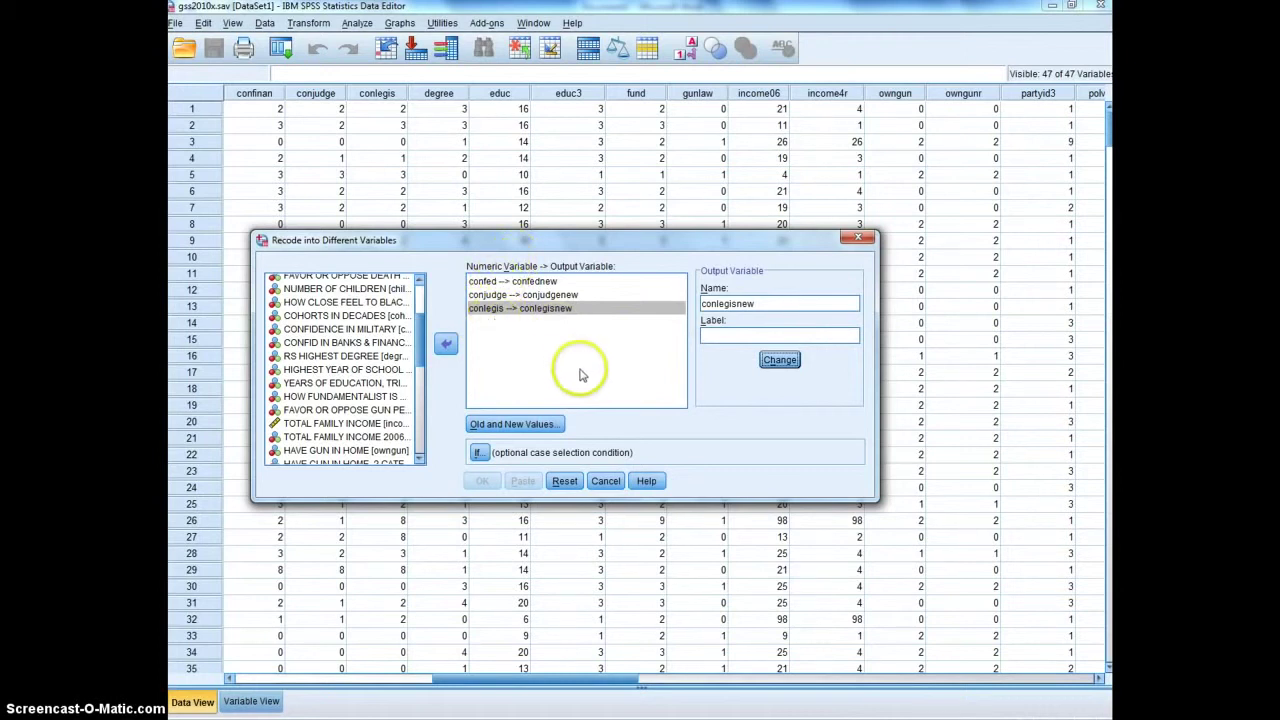
# Define the old-to-new value mappings for the recode as 3 to 1, 2 to 2 and 1 to 3.
pyautogui.click(505, 283)
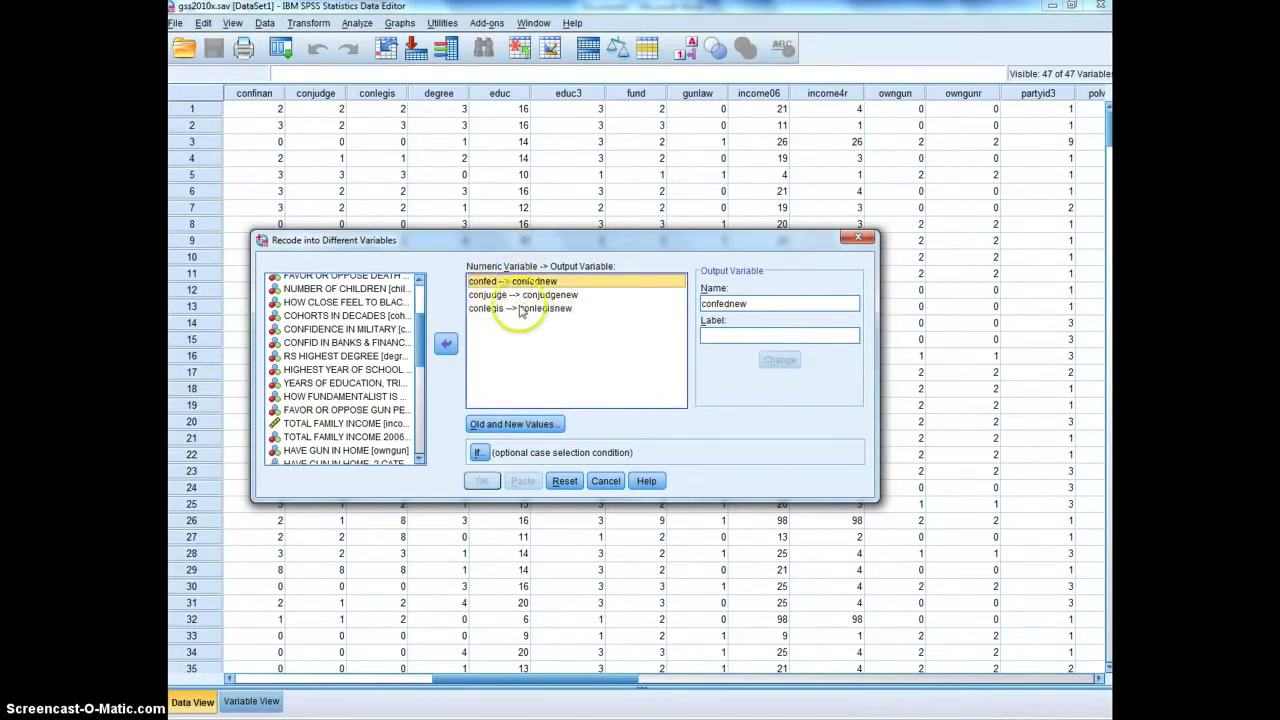
pyautogui.click(495, 427)
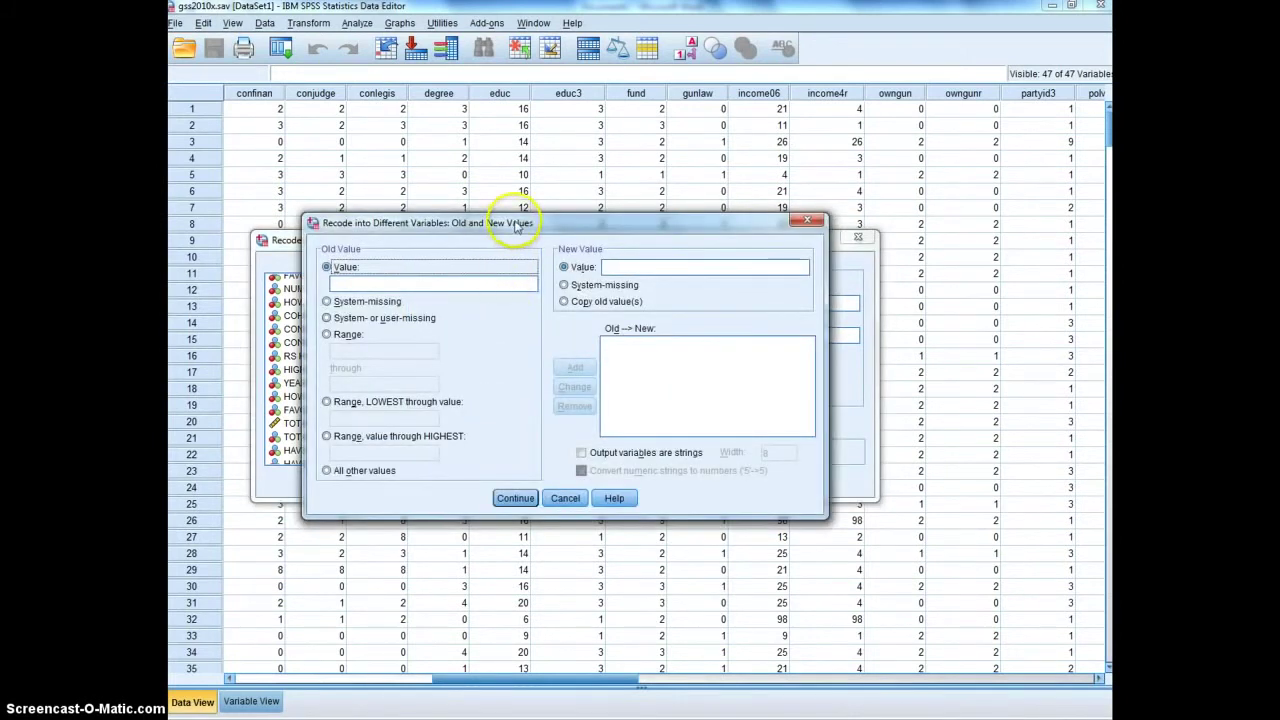
pyautogui.moveTo(515, 226); pyautogui.dragTo(550, 377)
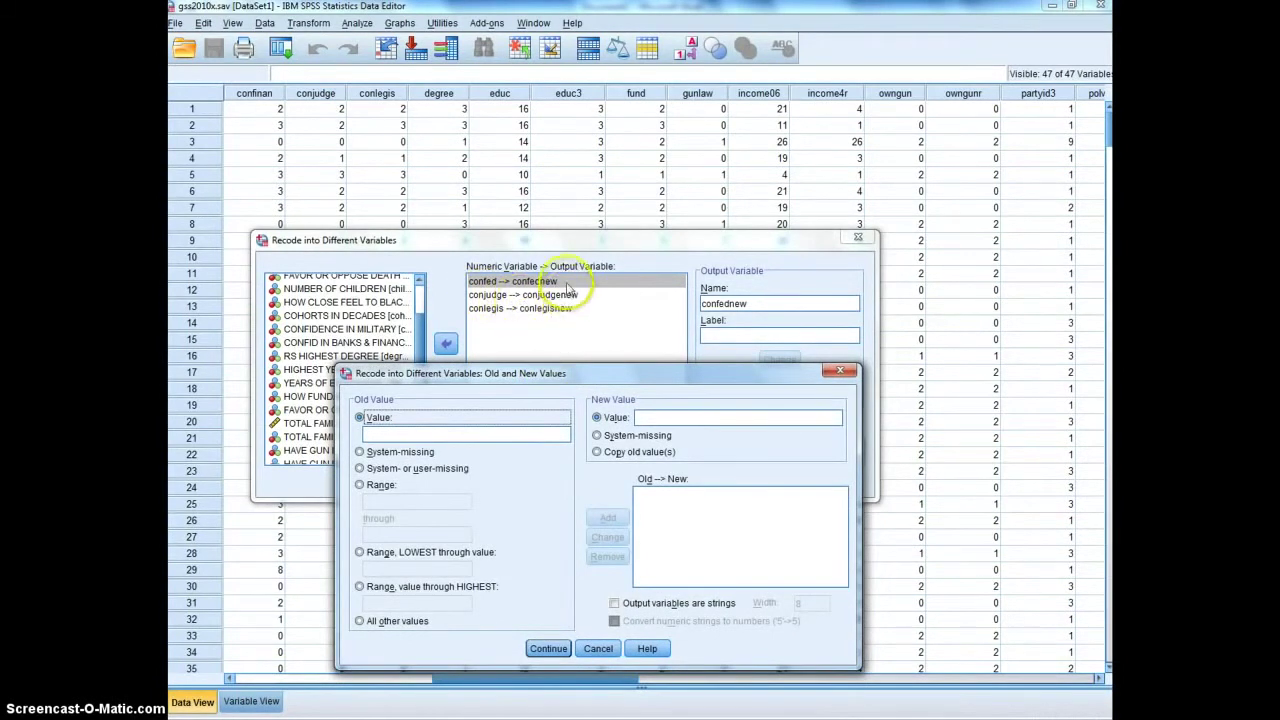
pyautogui.click(386, 434)
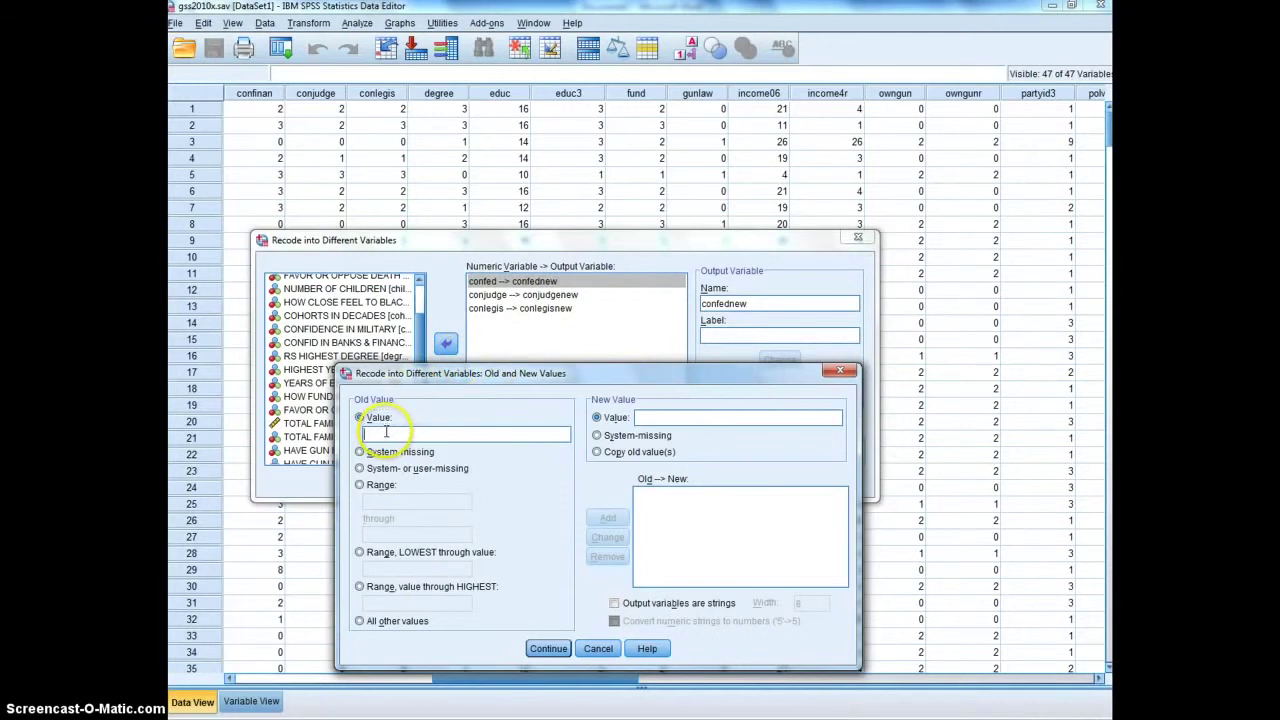
pyautogui.write('3')
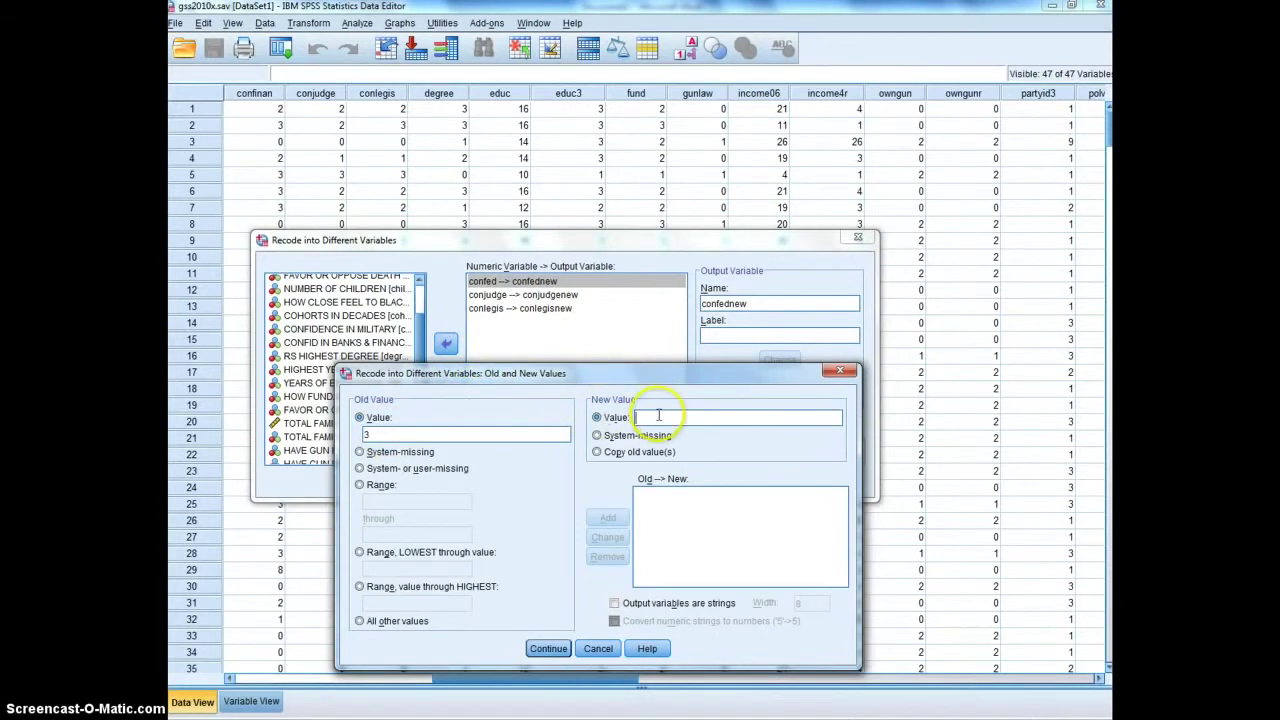
pyautogui.write('1')
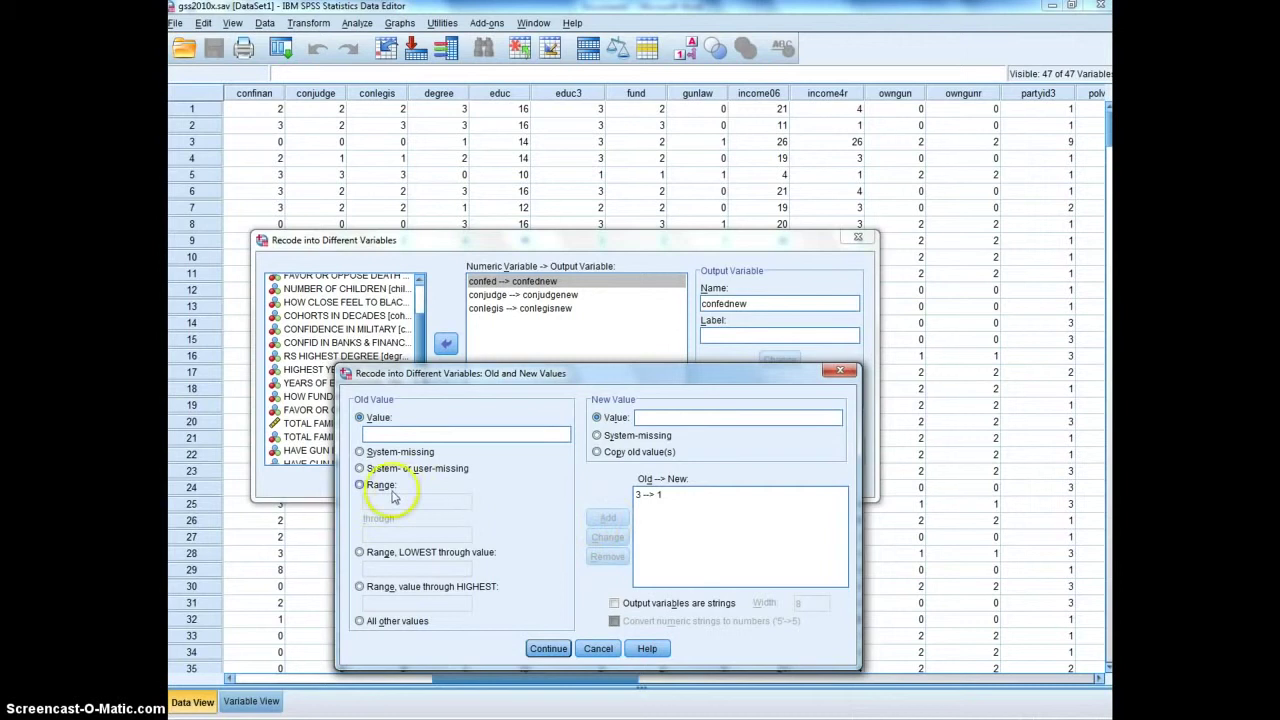
pyautogui.write('2')
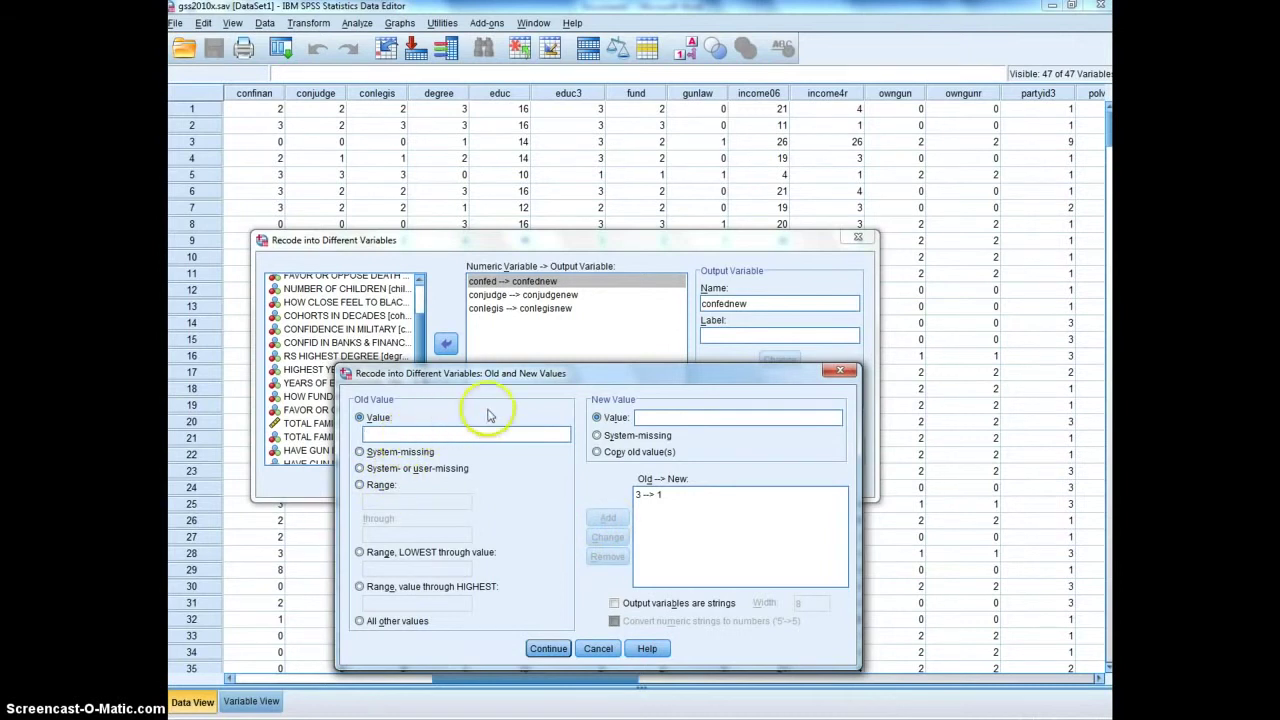
pyautogui.write('2')
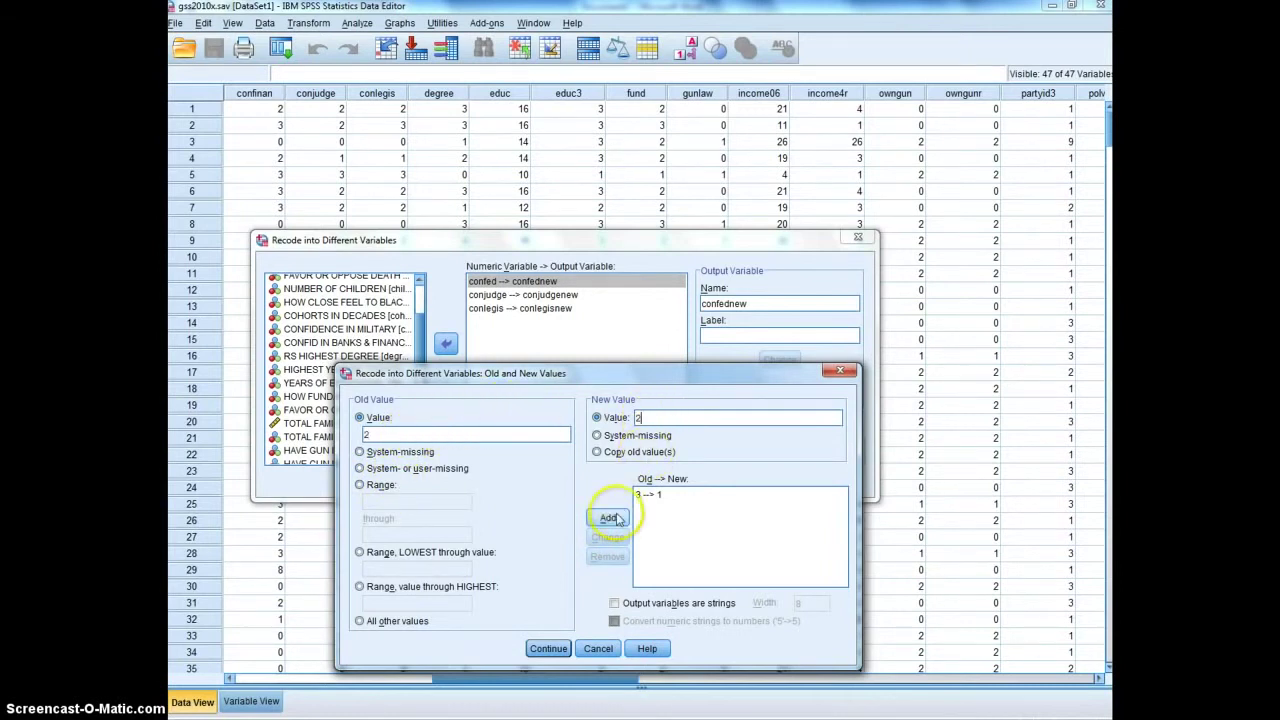
pyautogui.click(407, 435)
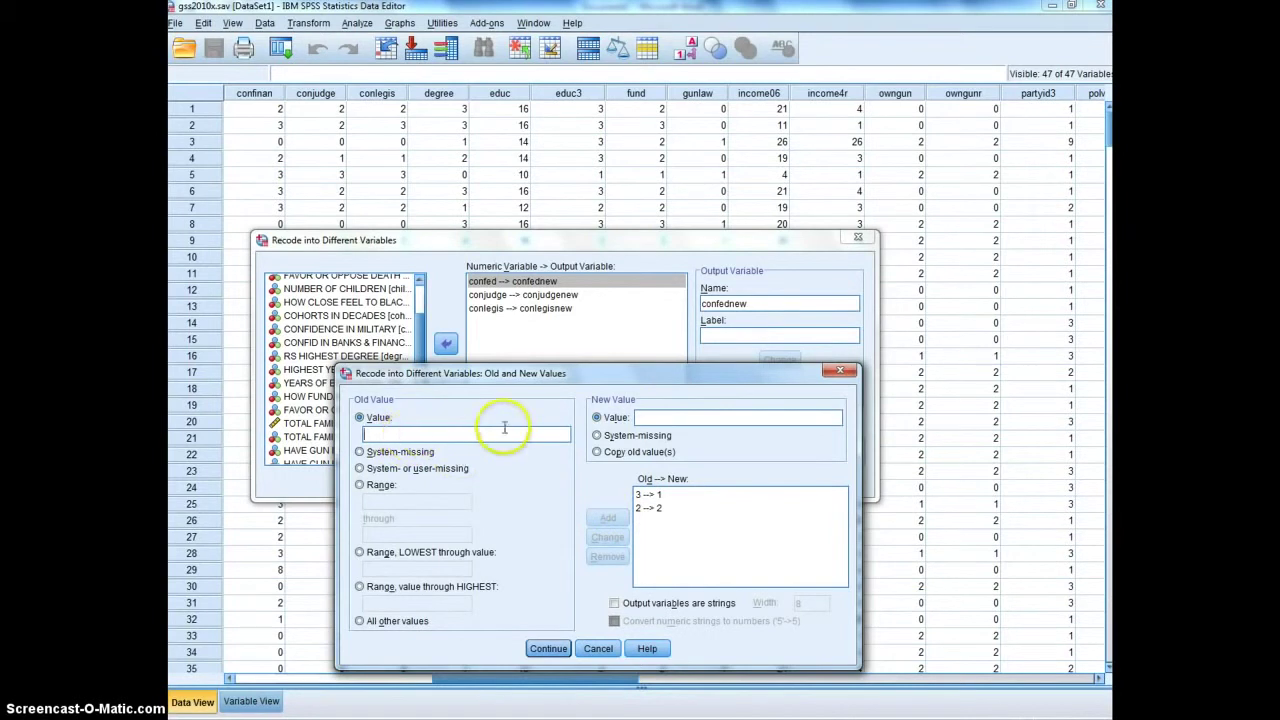
pyautogui.write('1')
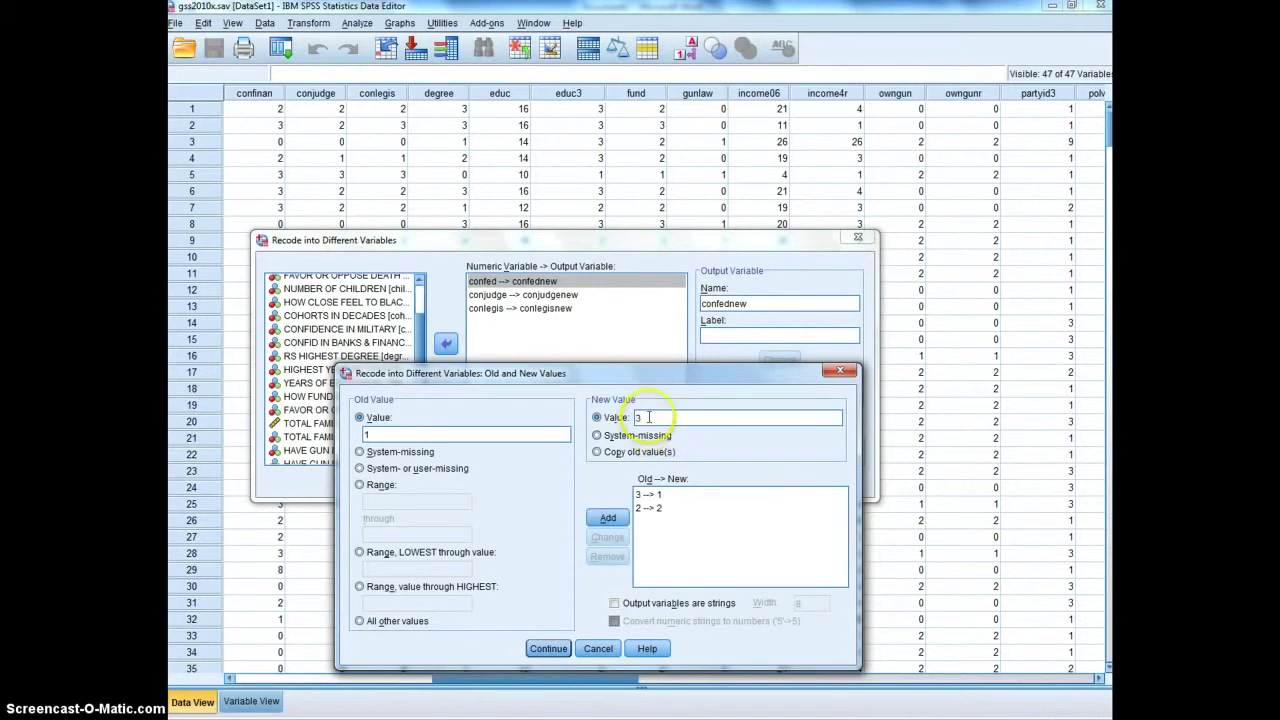
pyautogui.click(610, 516)
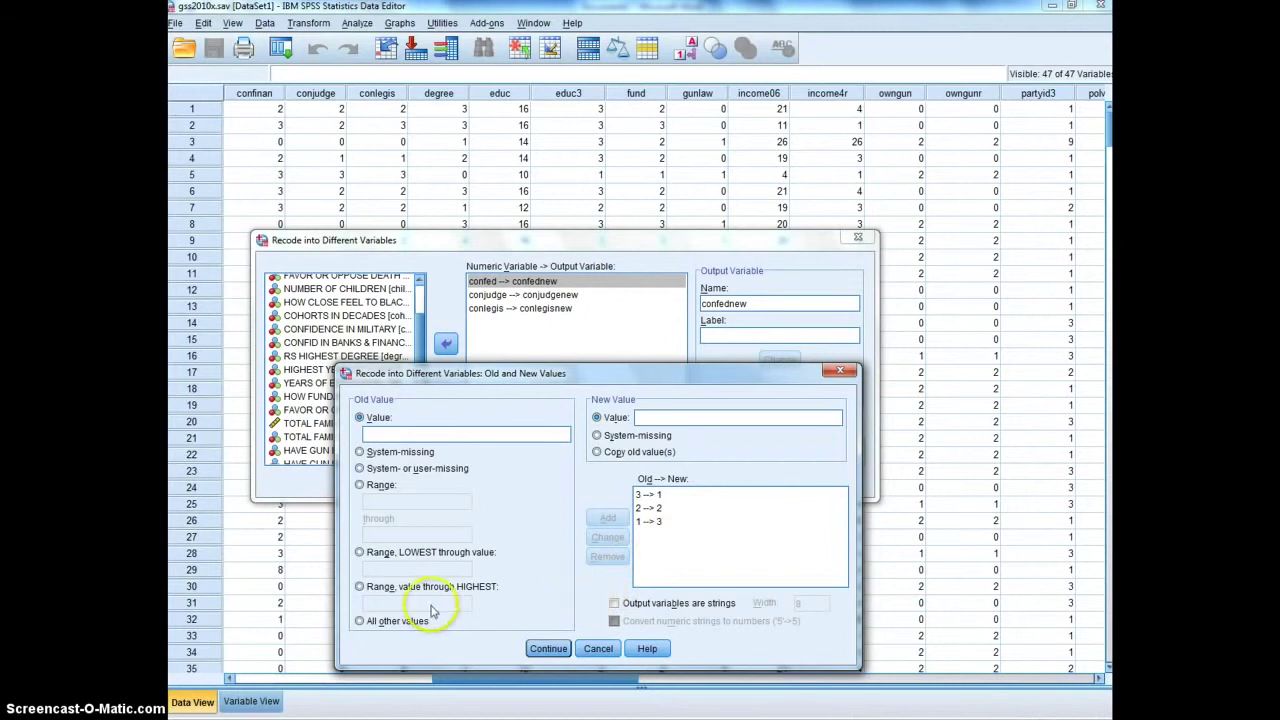
# Map all other old values to system-missing and accept the recode's value mappings.
pyautogui.click(360, 621)
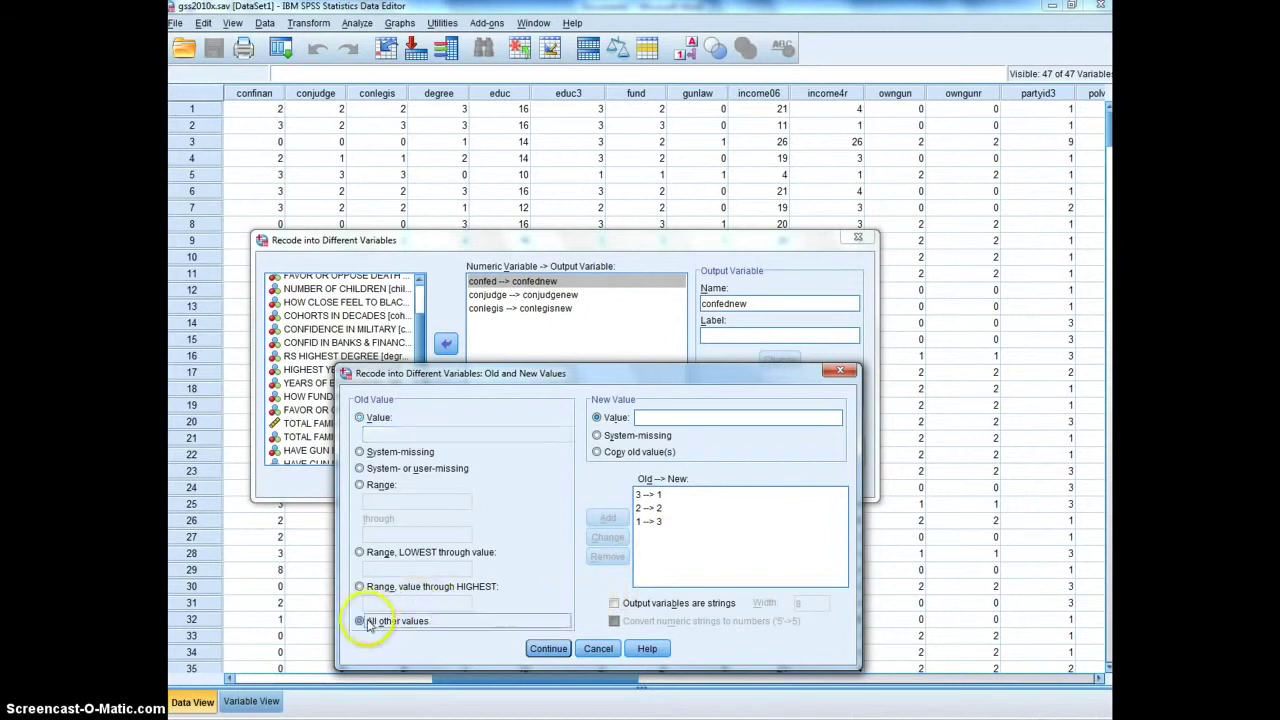
pyautogui.click(597, 435)
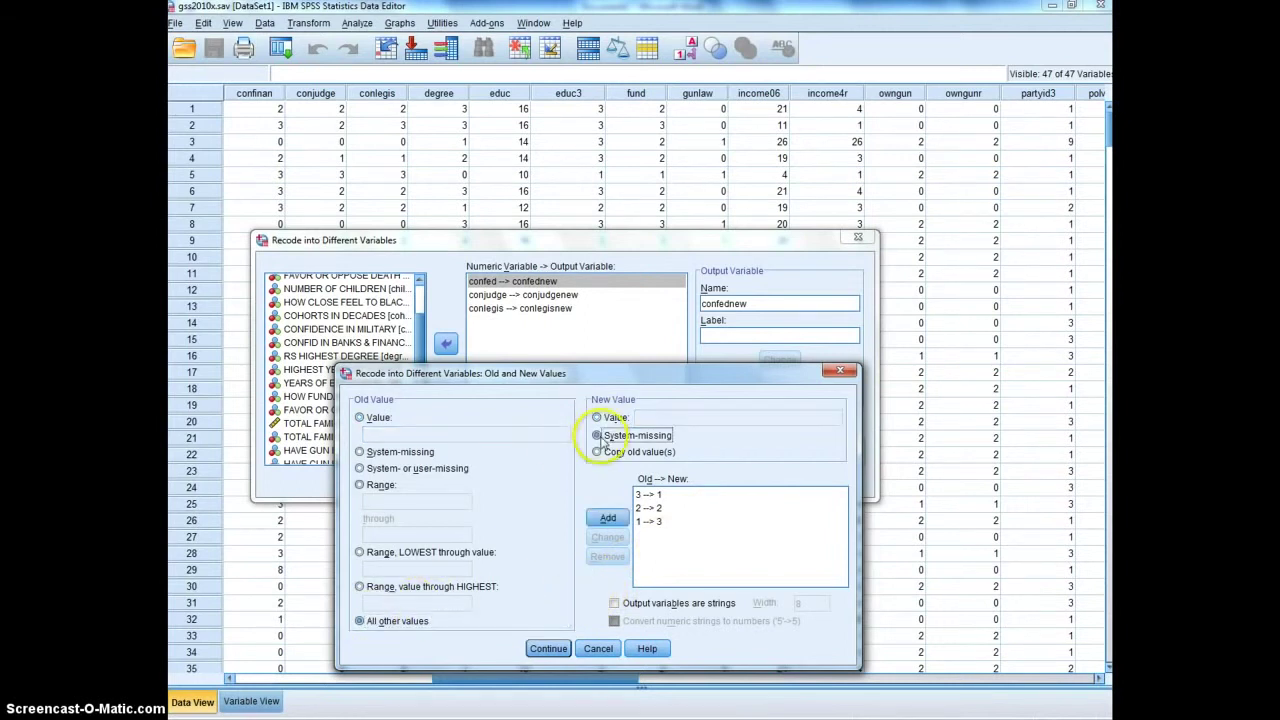
pyautogui.click(609, 518)
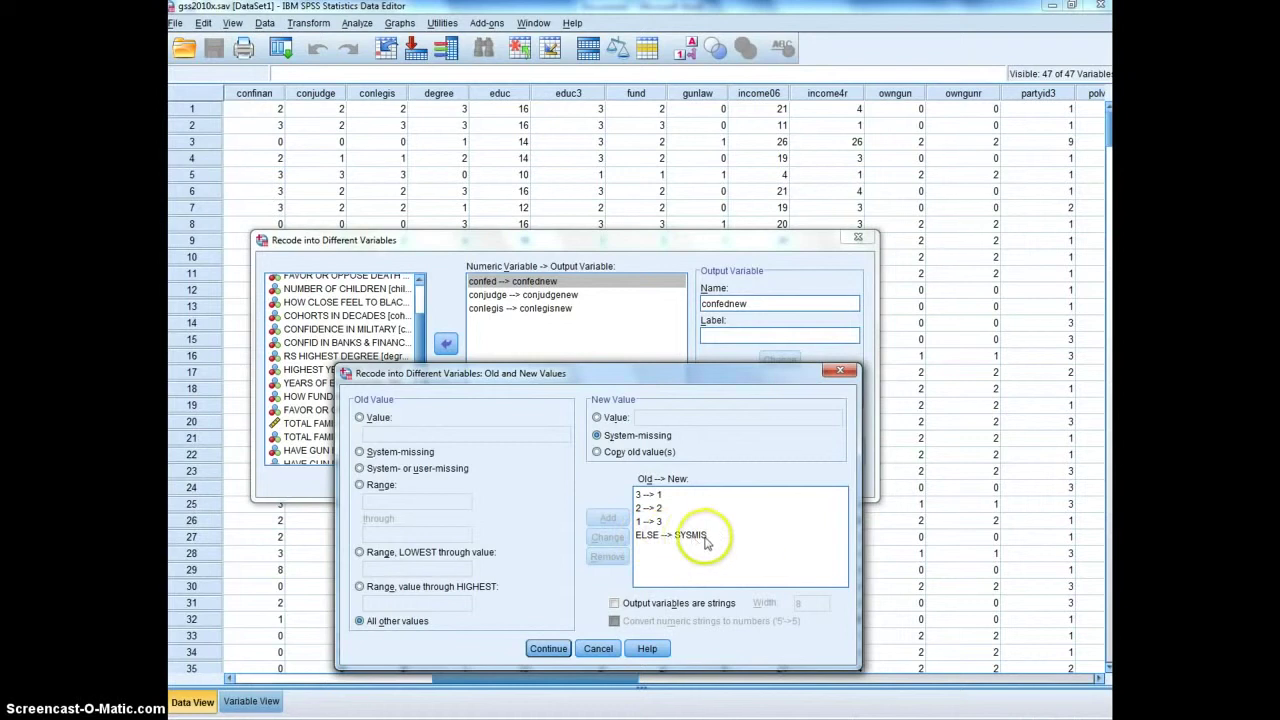
pyautogui.click(549, 648)
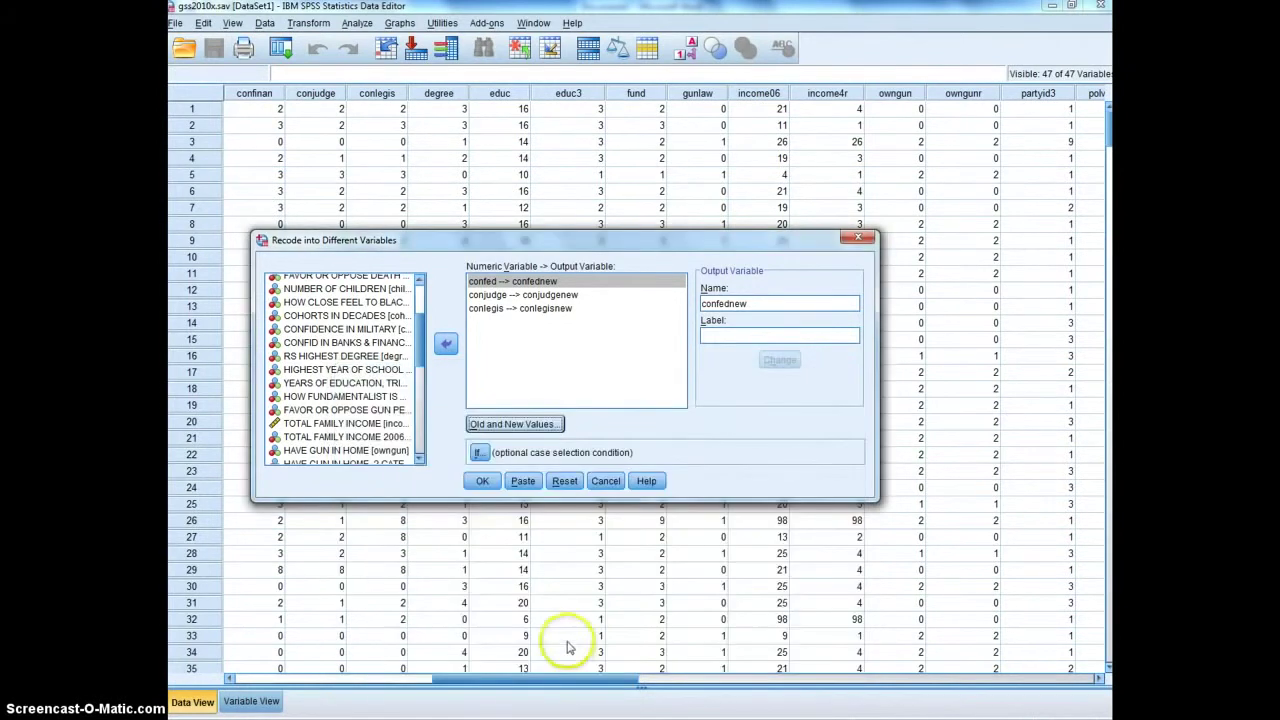
pyautogui.click(535, 284)
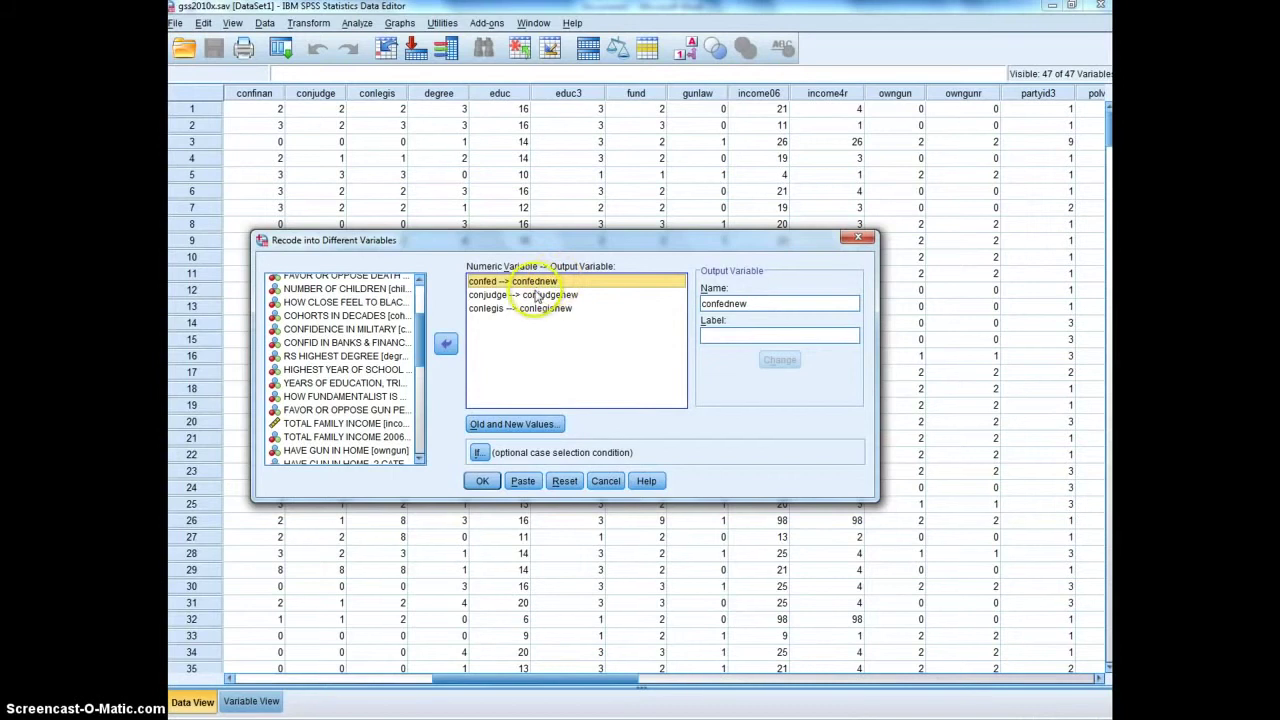
# Review the input-to-output pairs for confed, conjudge and conlegis and the old-to-new value mappings before running the recode.
pyautogui.click(538, 296)
pyautogui.click(545, 309)
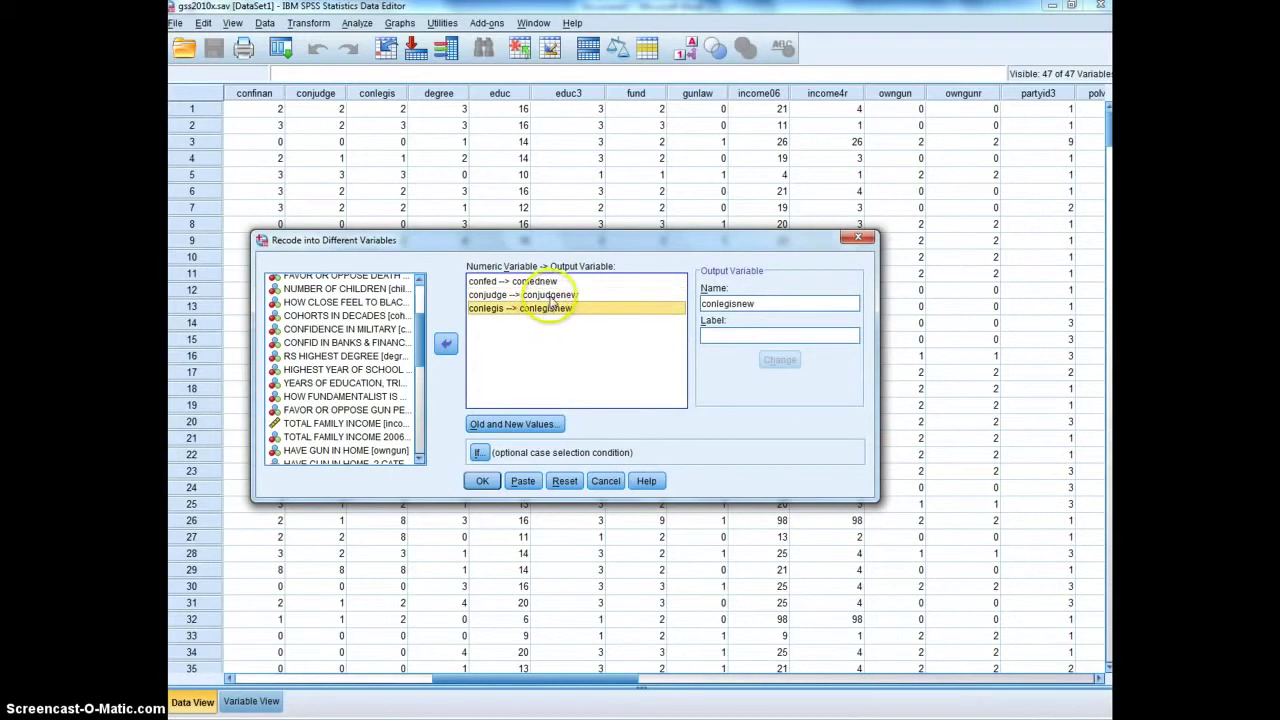
pyautogui.click(550, 296)
pyautogui.click(551, 308)
pyautogui.click(554, 281)
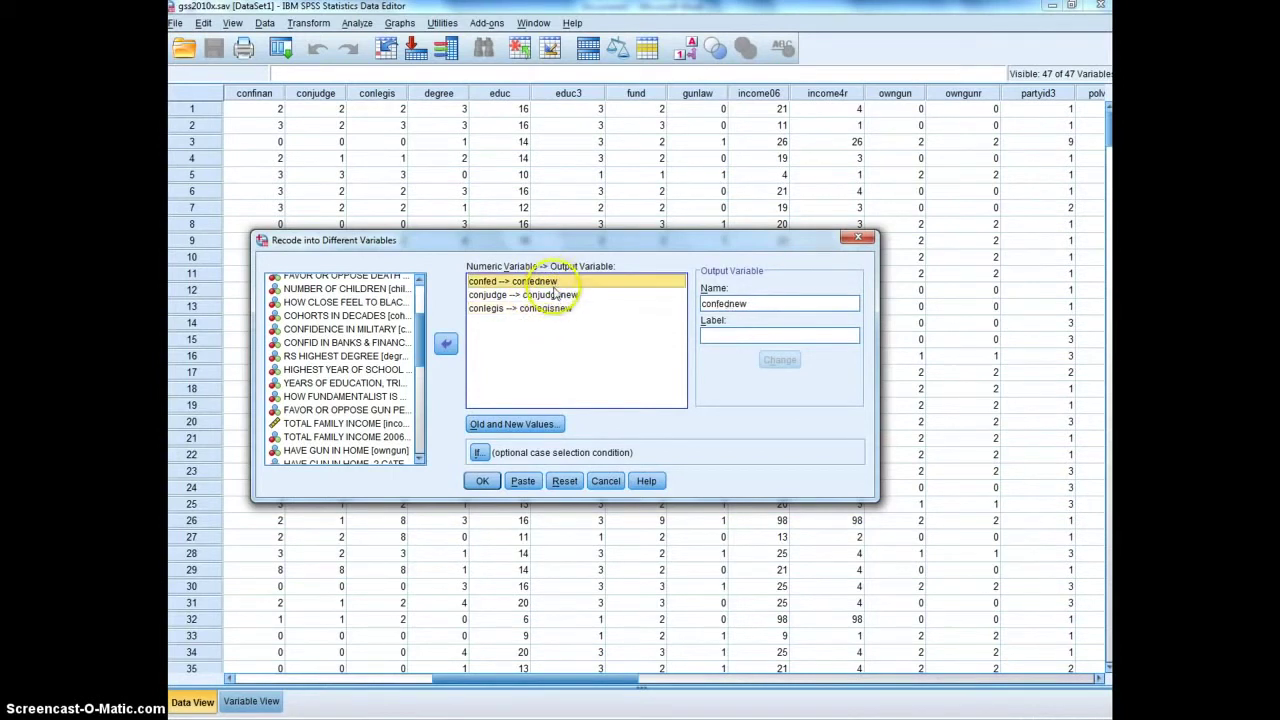
pyautogui.click(553, 296)
pyautogui.click(551, 308)
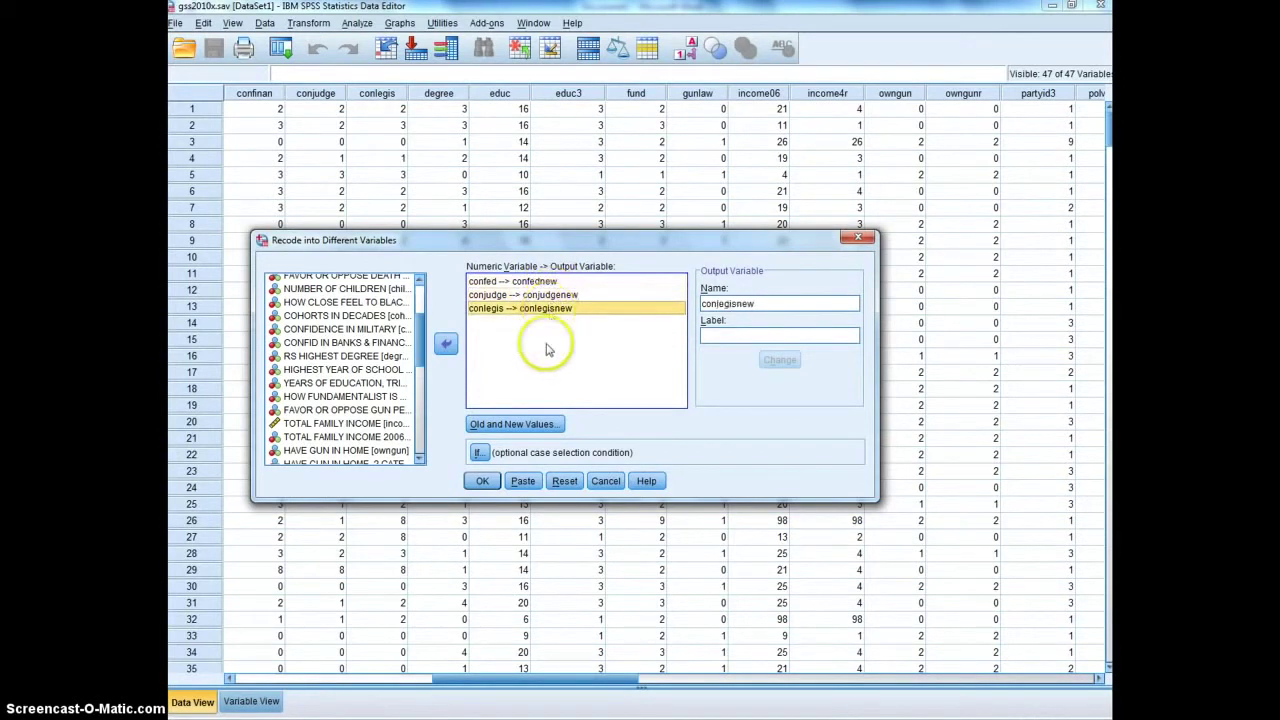
pyautogui.click(520, 424)
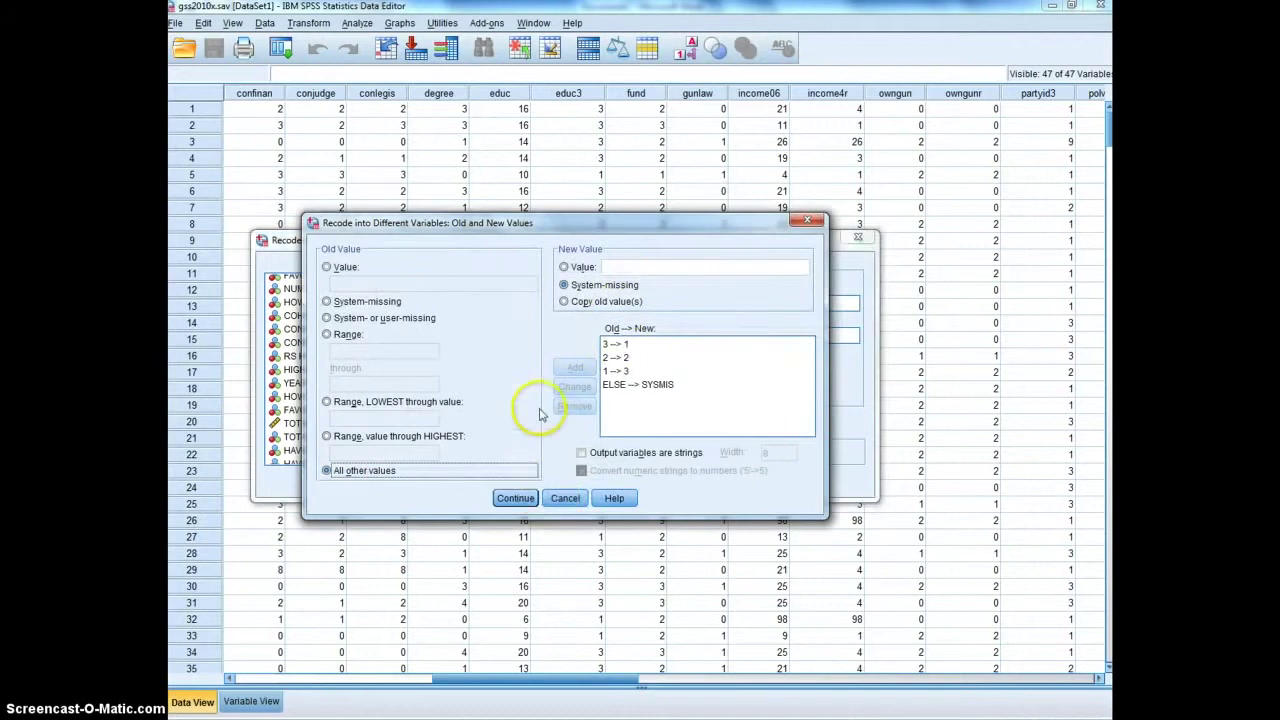
pyautogui.click(562, 499)
pyautogui.click(530, 281)
pyautogui.click(546, 296)
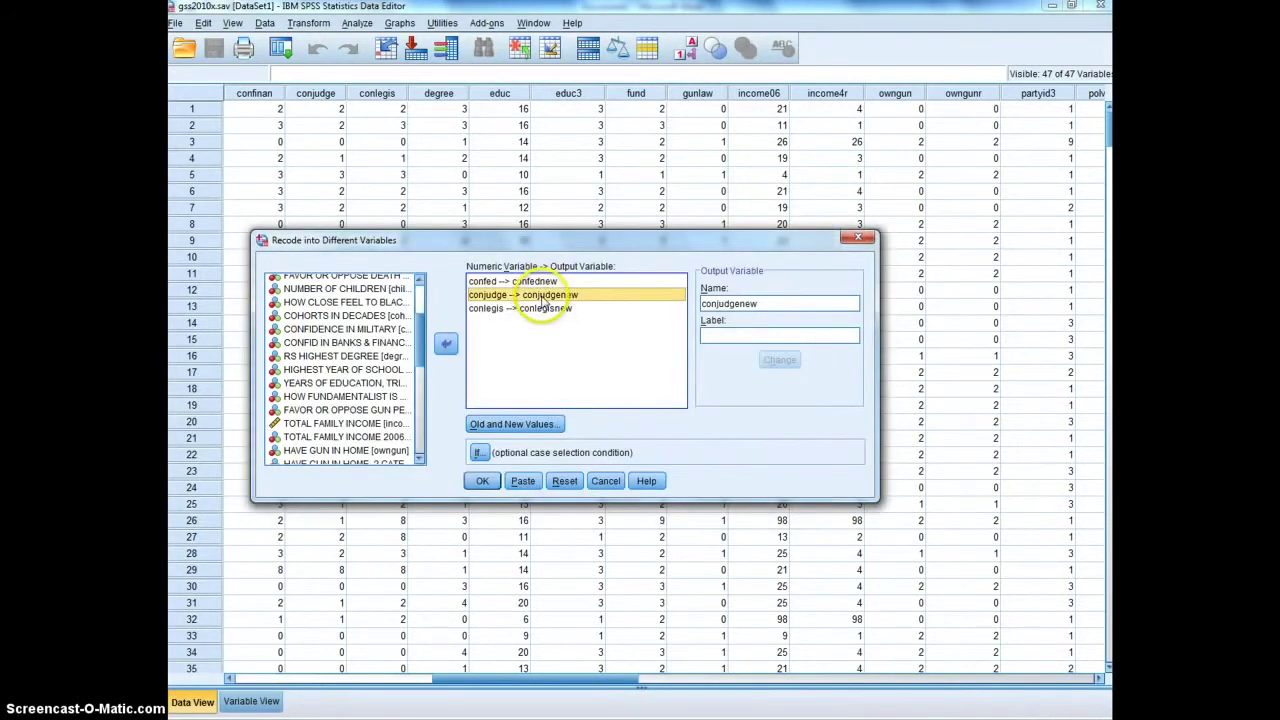
pyautogui.click(541, 309)
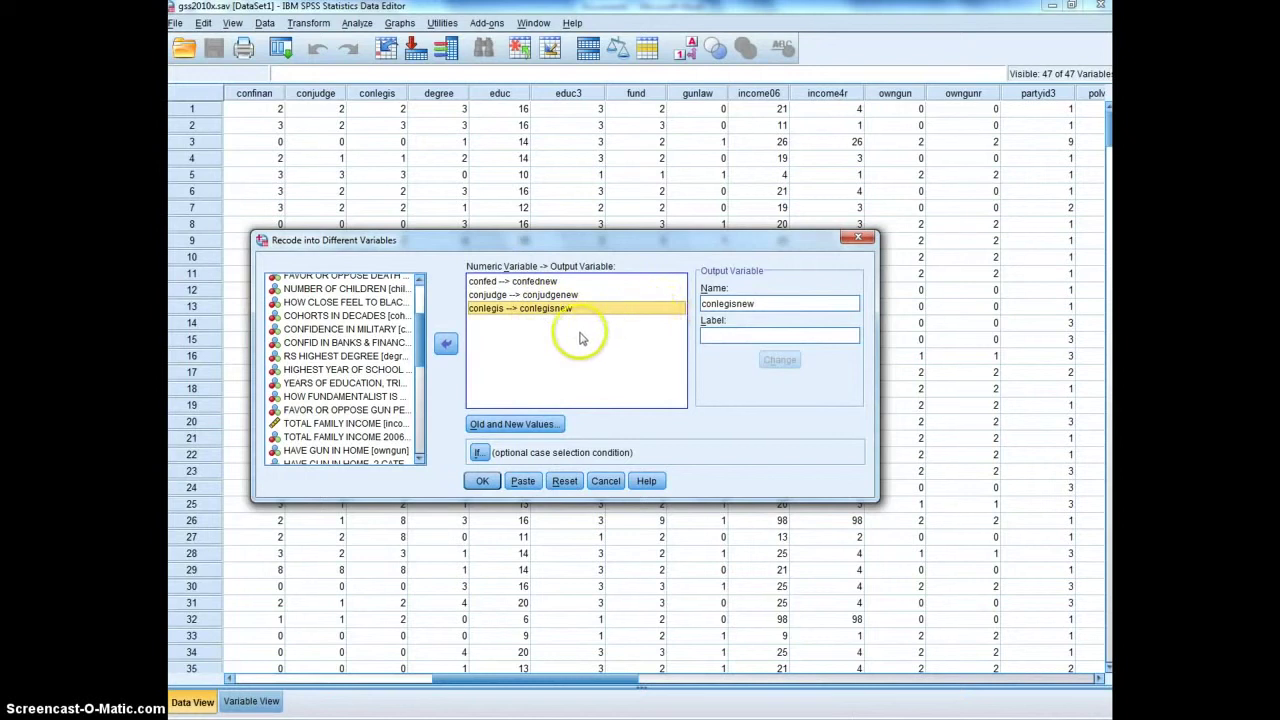
# Run the recode of the three confidence variables and check the logged RECODE command in the output.
pyautogui.click(484, 482)
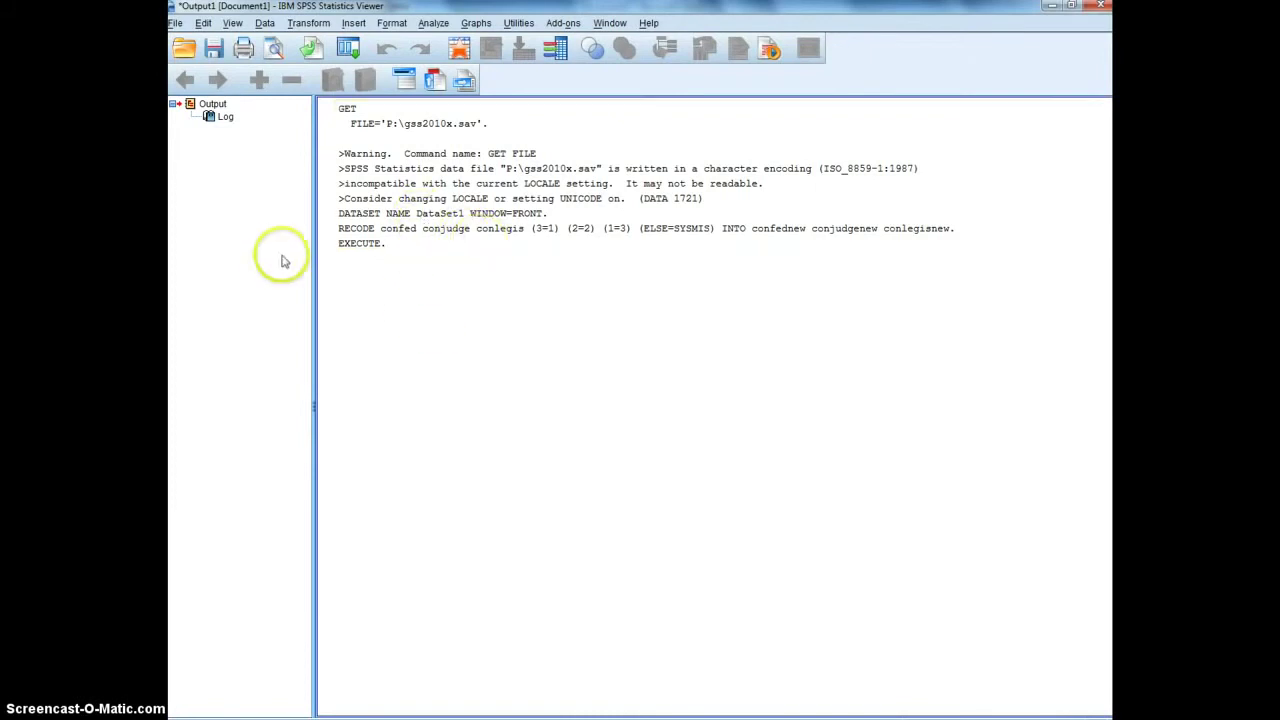
pyautogui.click(399, 246)
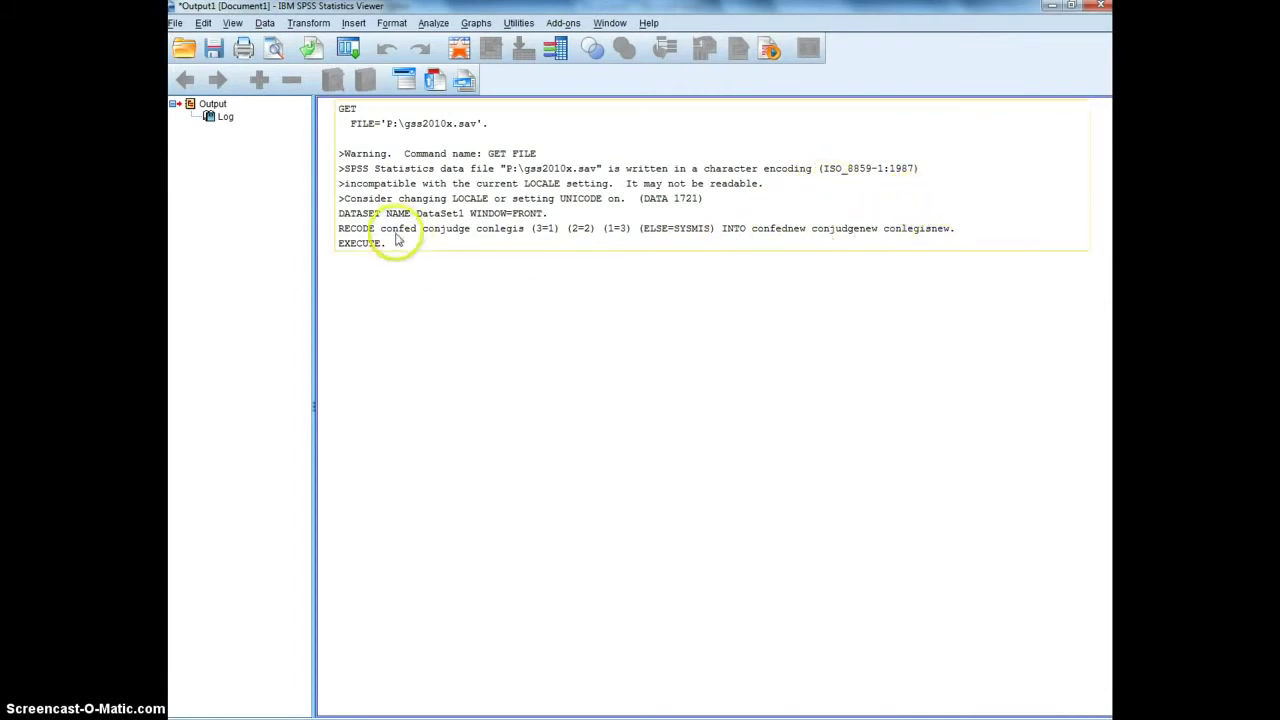
pyautogui.click(455, 263)
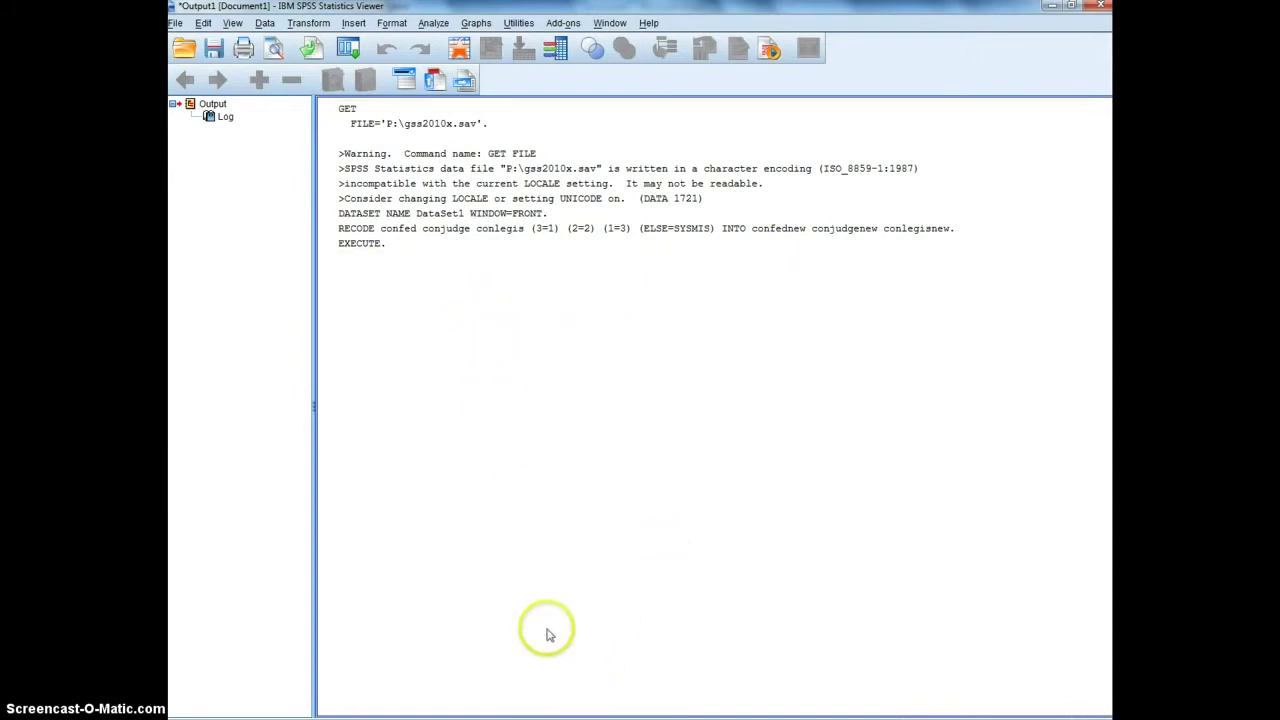
# Return to the gss2010x dataset and check the variable definitions for confednew, conjudgenew and conlegisnew at the end of the list.
pyautogui.click(508, 719)
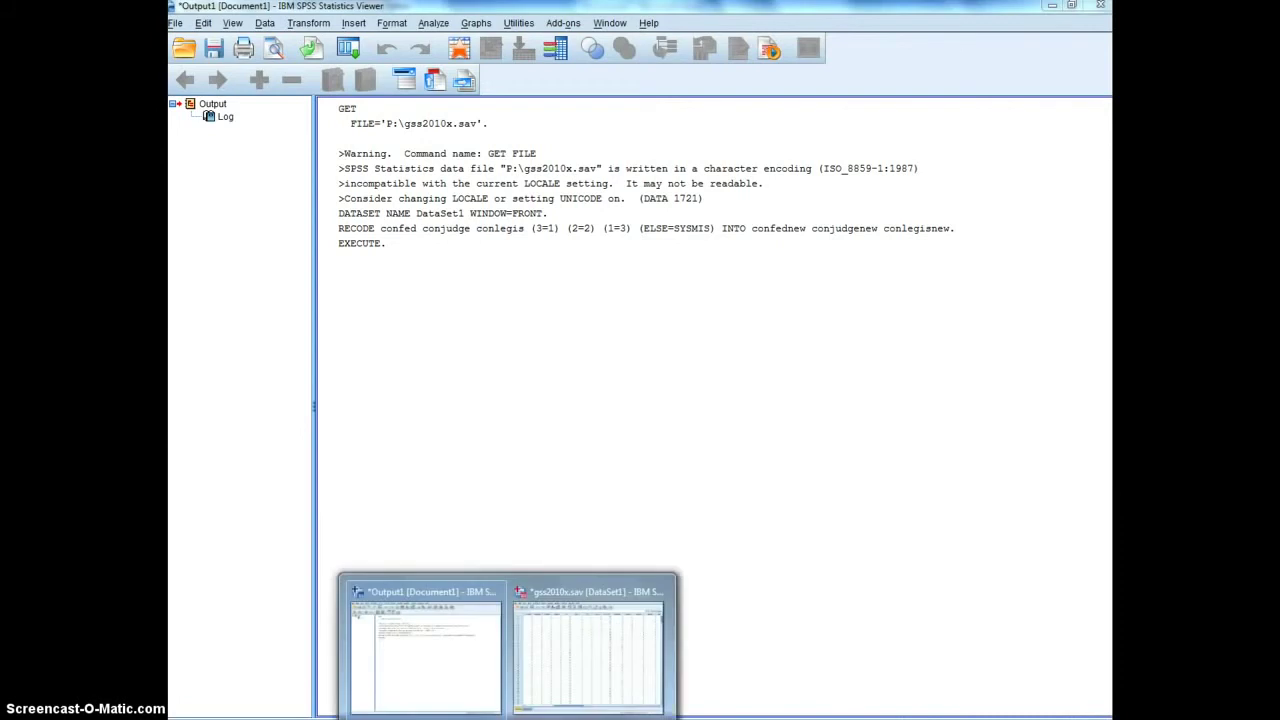
pyautogui.moveTo(557, 686)
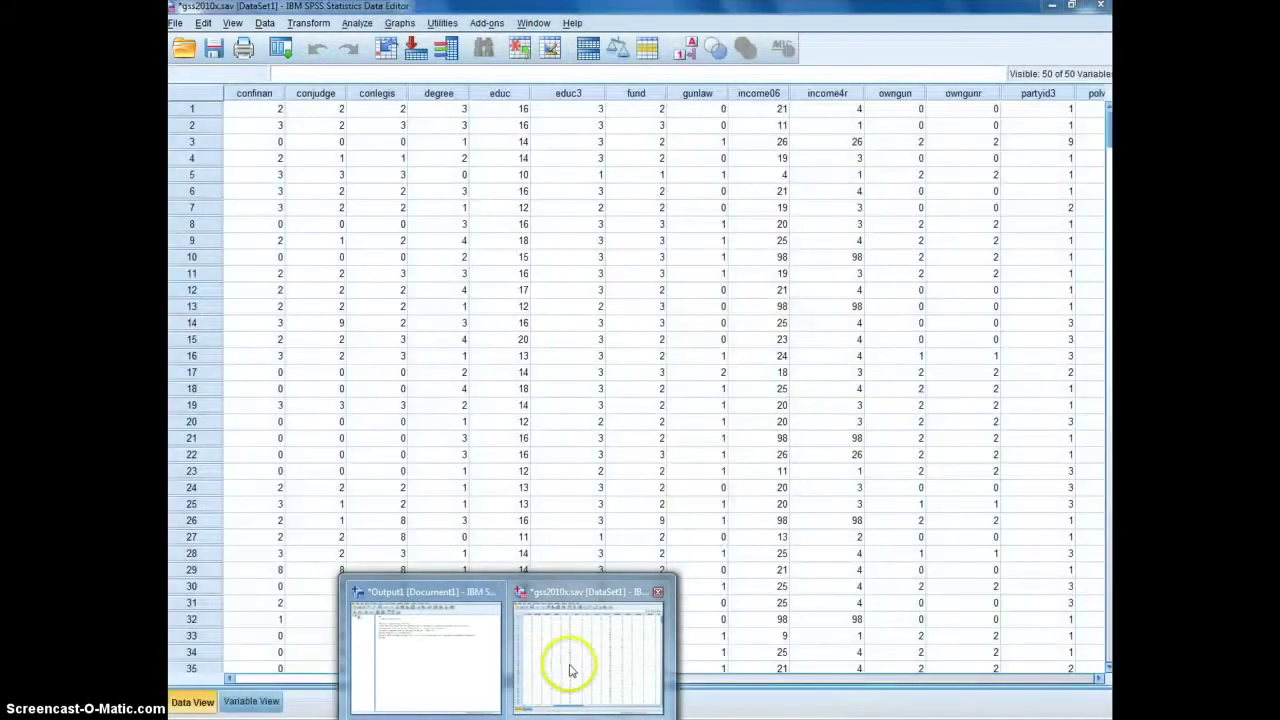
pyautogui.click(572, 670)
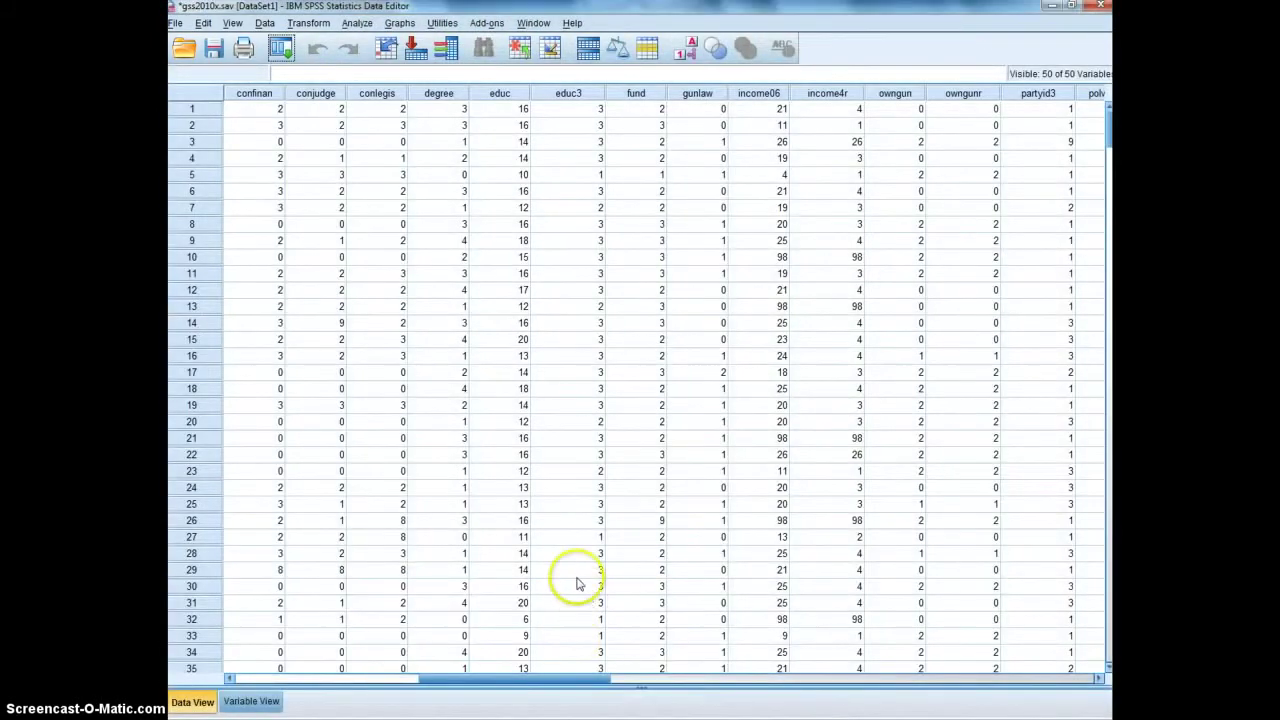
pyautogui.click(258, 701)
pyautogui.scroll(-4, 368, 512)
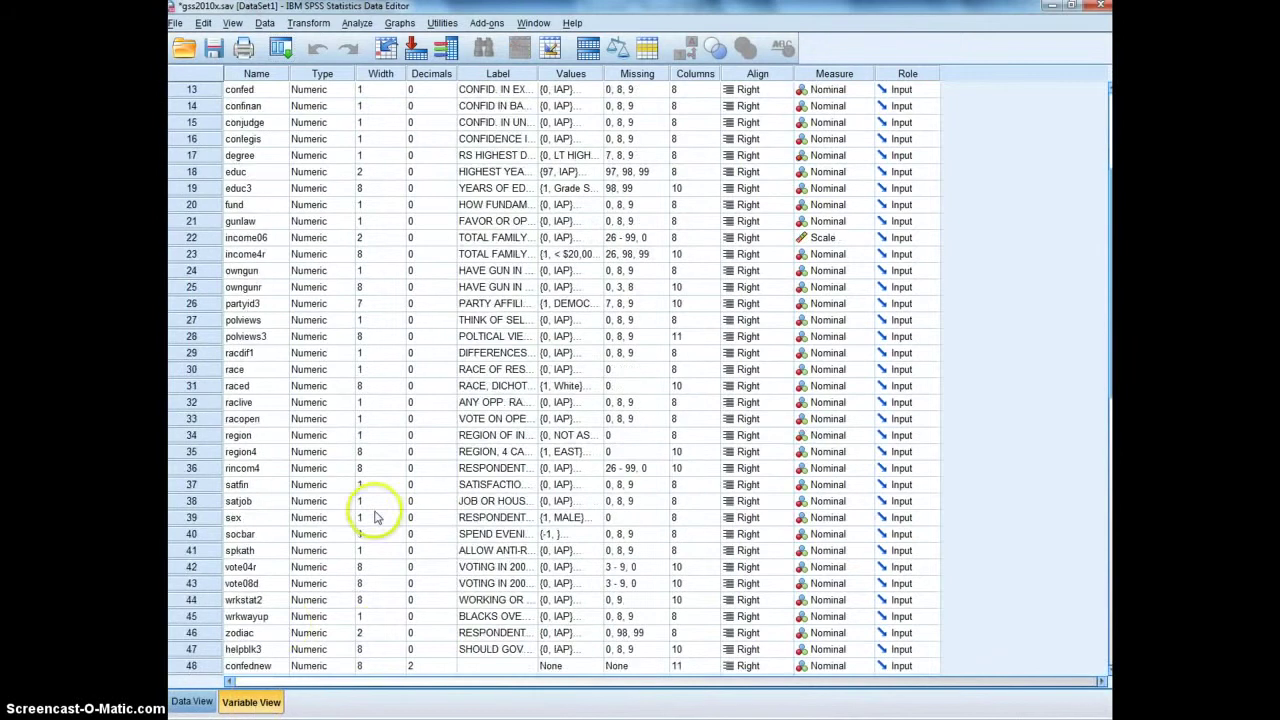
pyautogui.scroll(-6, 350, 630)
pyautogui.scroll(1, 323, 606)
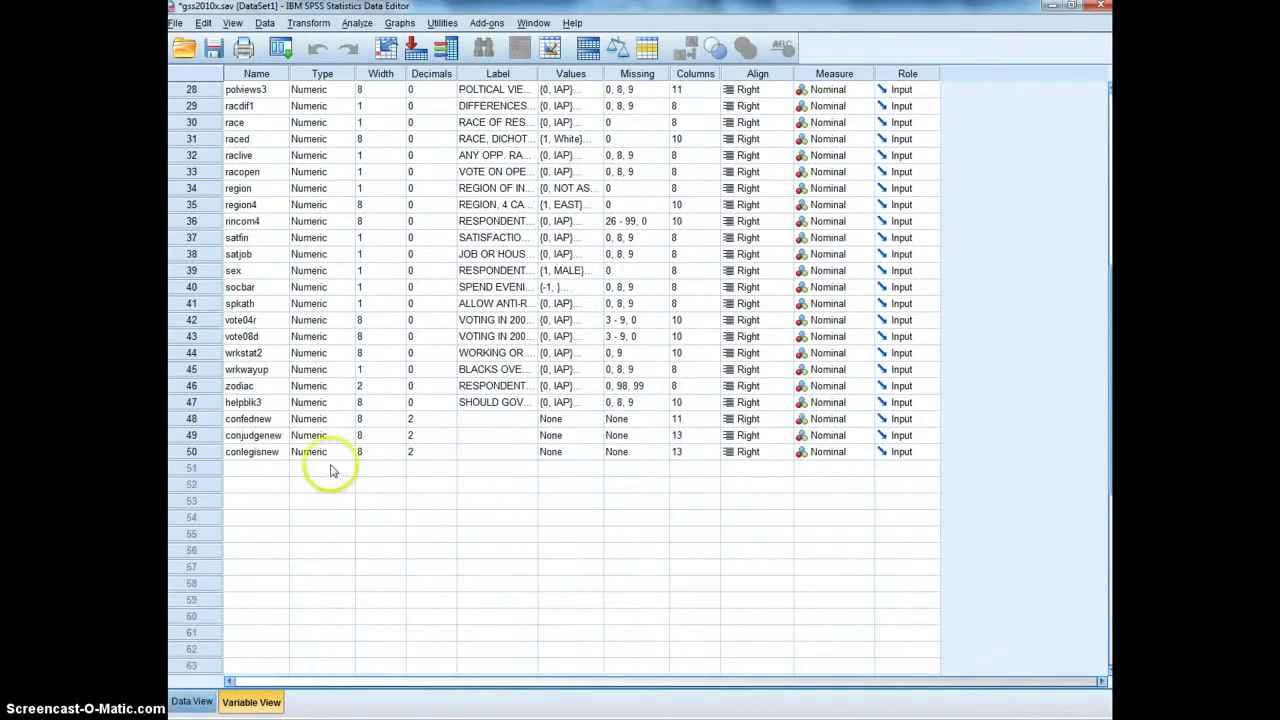
pyautogui.click(255, 436)
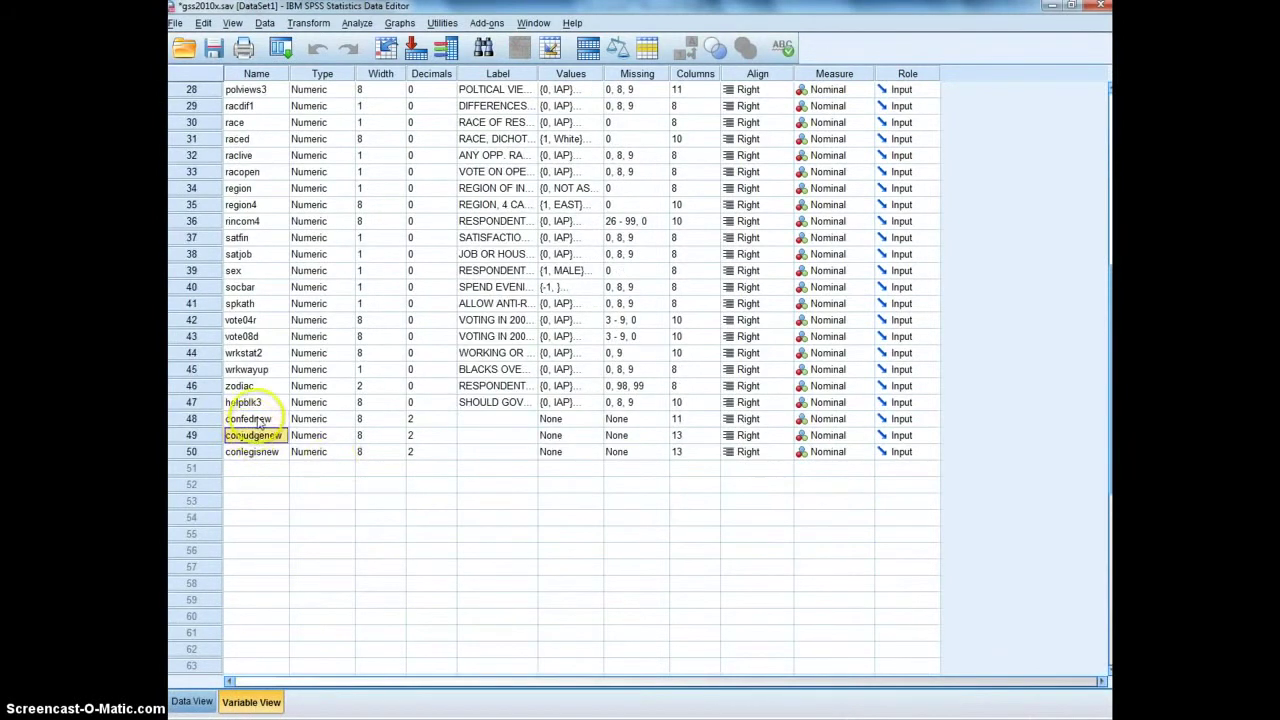
pyautogui.click(257, 453)
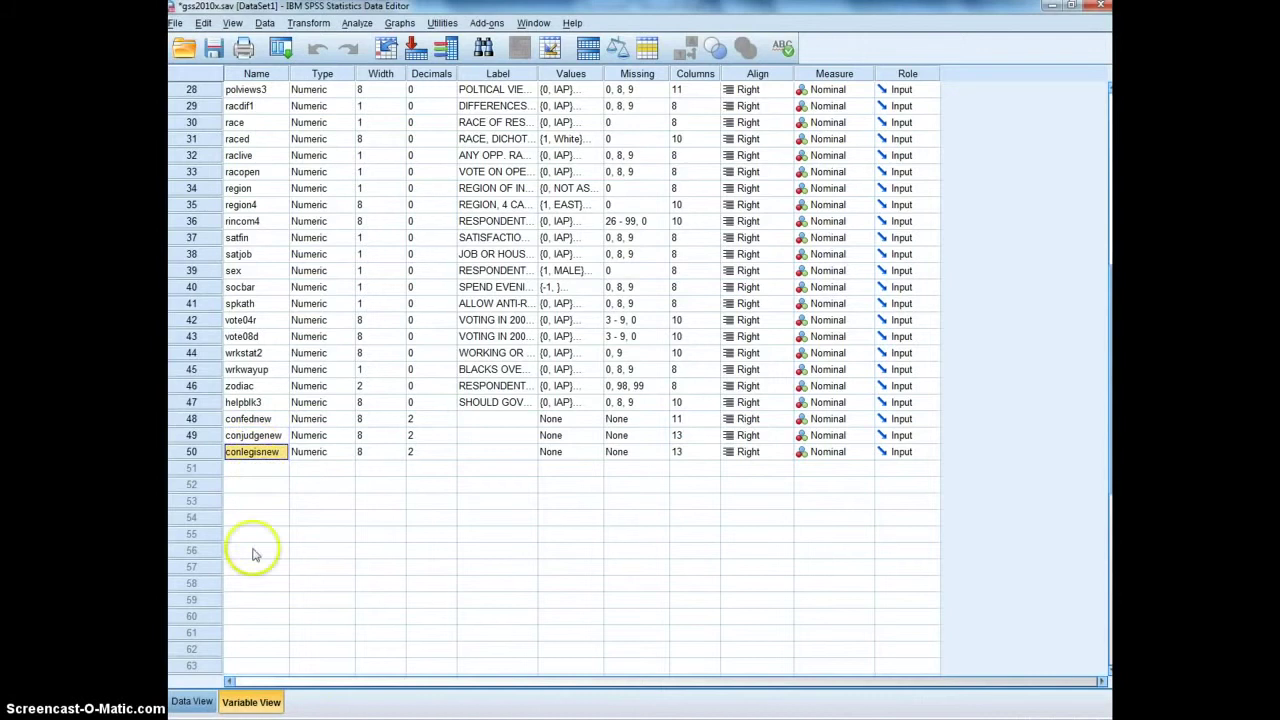
# Examine the case values in the confednew, conjudgenew and conlegisnew columns of the data.
pyautogui.click(192, 703)
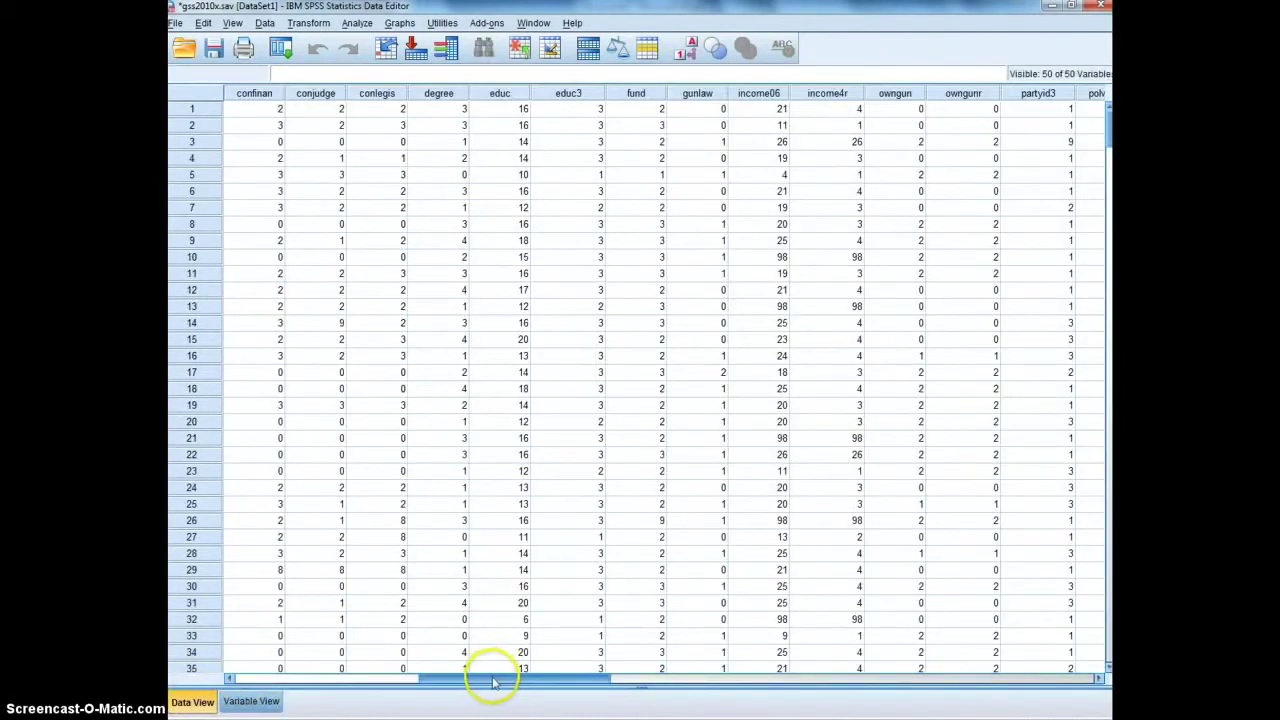
pyautogui.moveTo(492, 680); pyautogui.dragTo(866, 665)
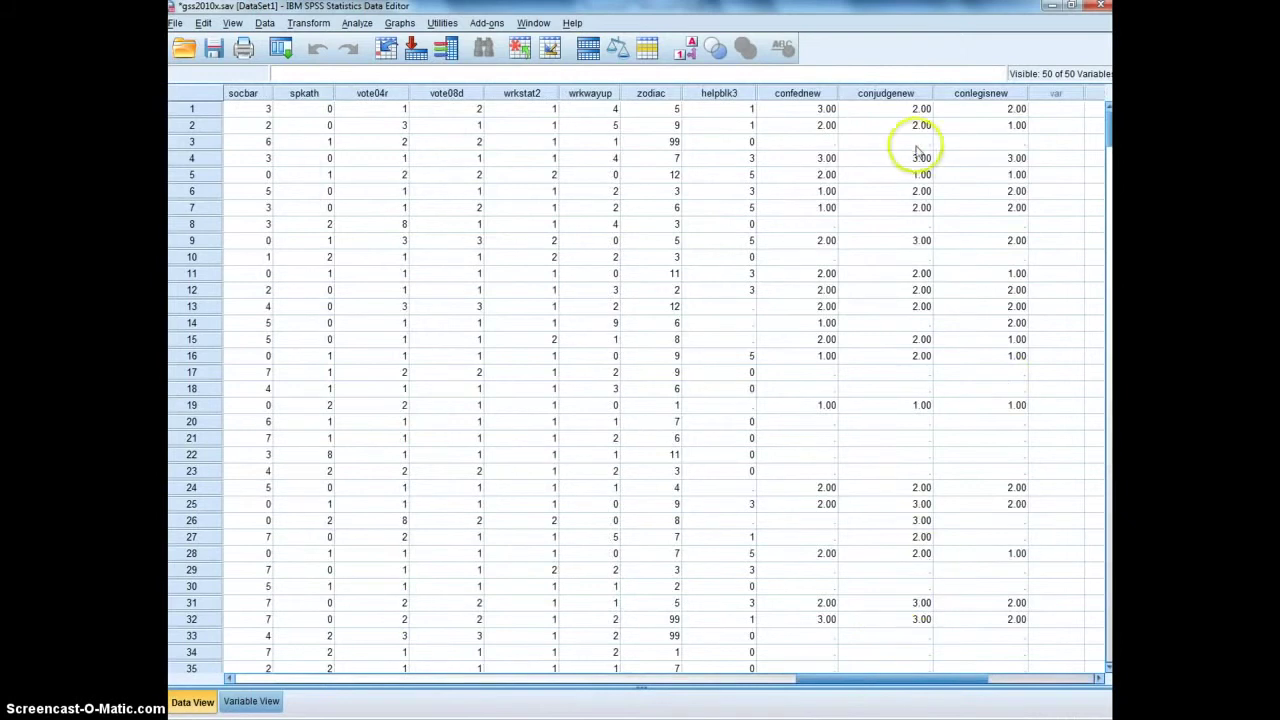
pyautogui.scroll(-7, 908, 170)
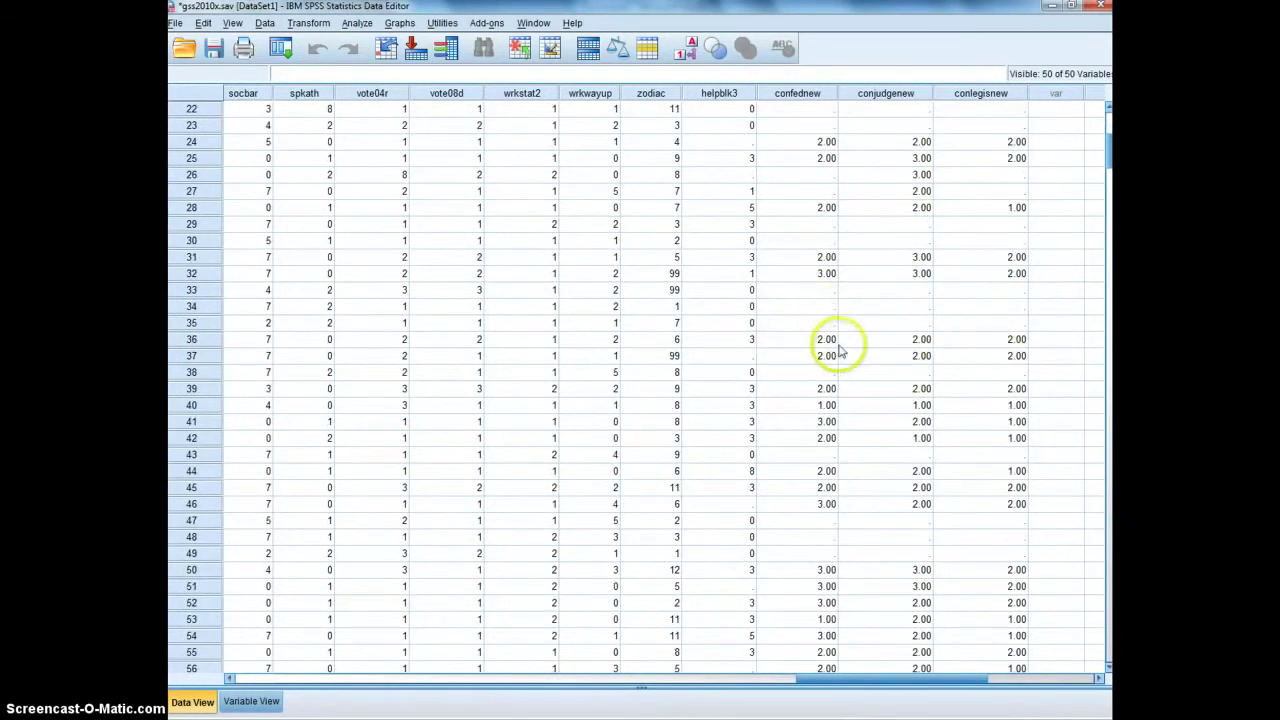
pyautogui.scroll(-17, 910, 360)
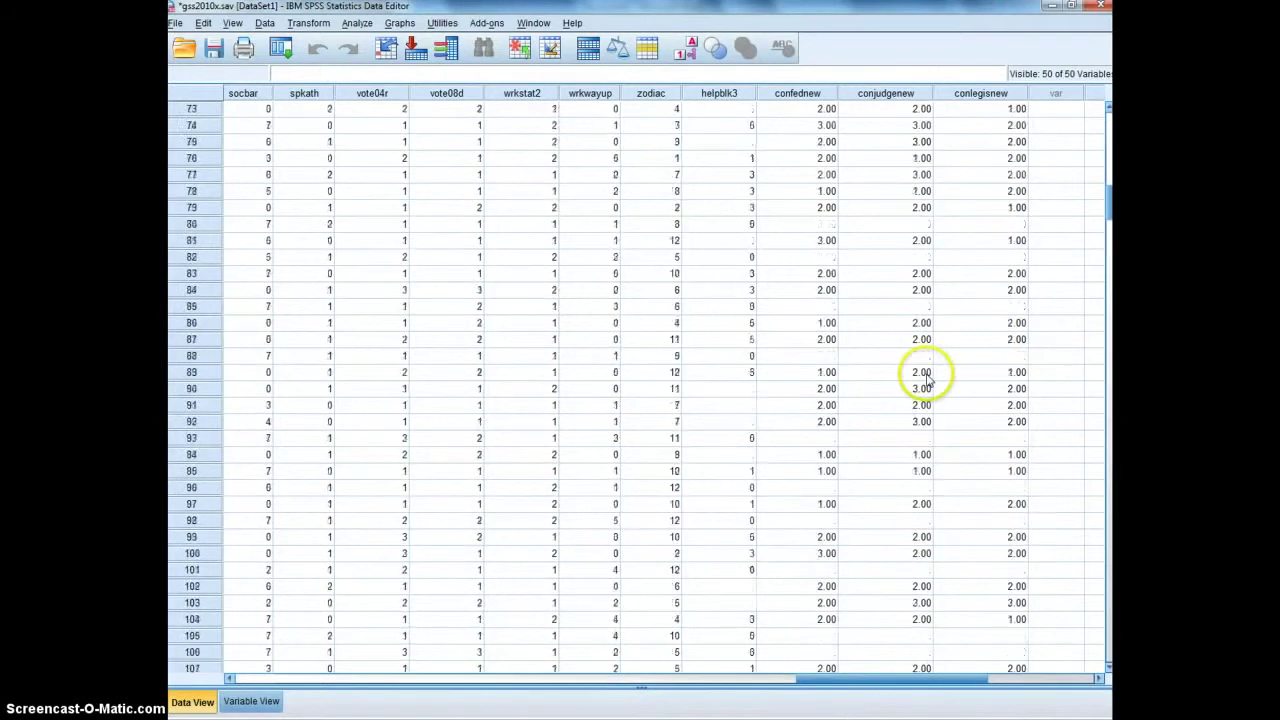
pyautogui.scroll(-6, 926, 380)
pyautogui.moveTo(1110, 220); pyautogui.dragTo(1110, 112)
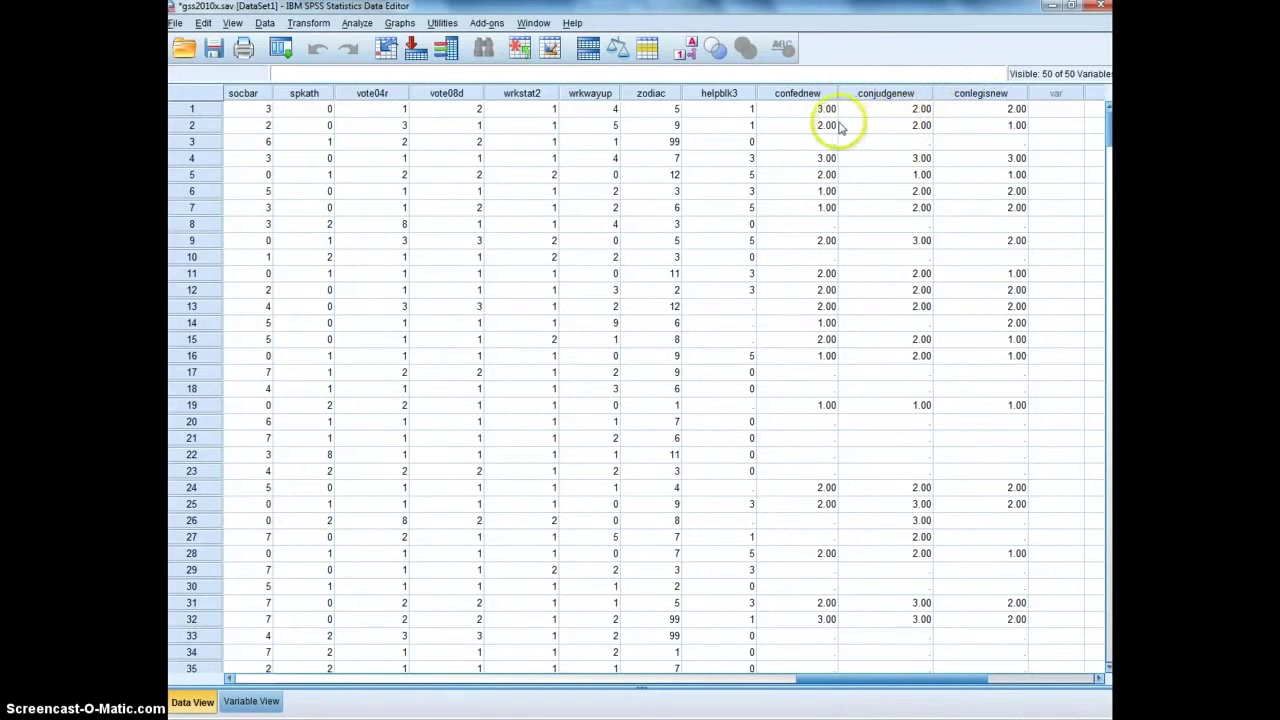
pyautogui.click(803, 112)
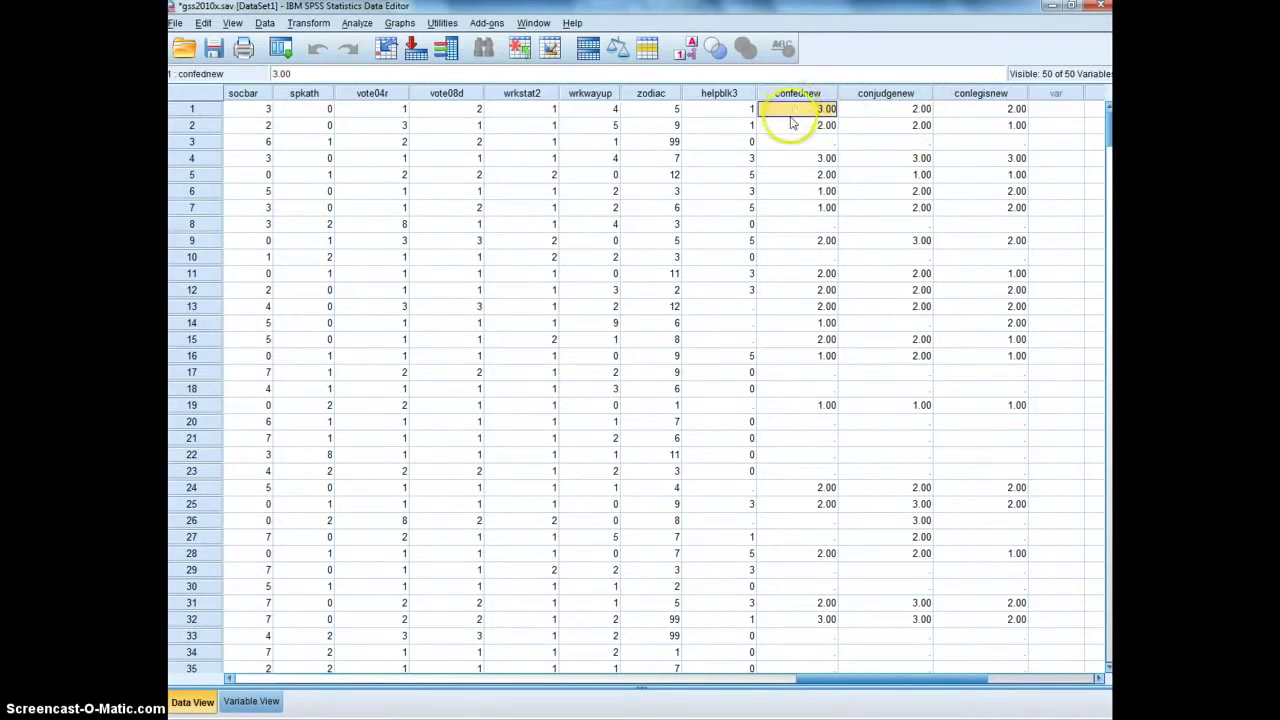
pyautogui.click(895, 110)
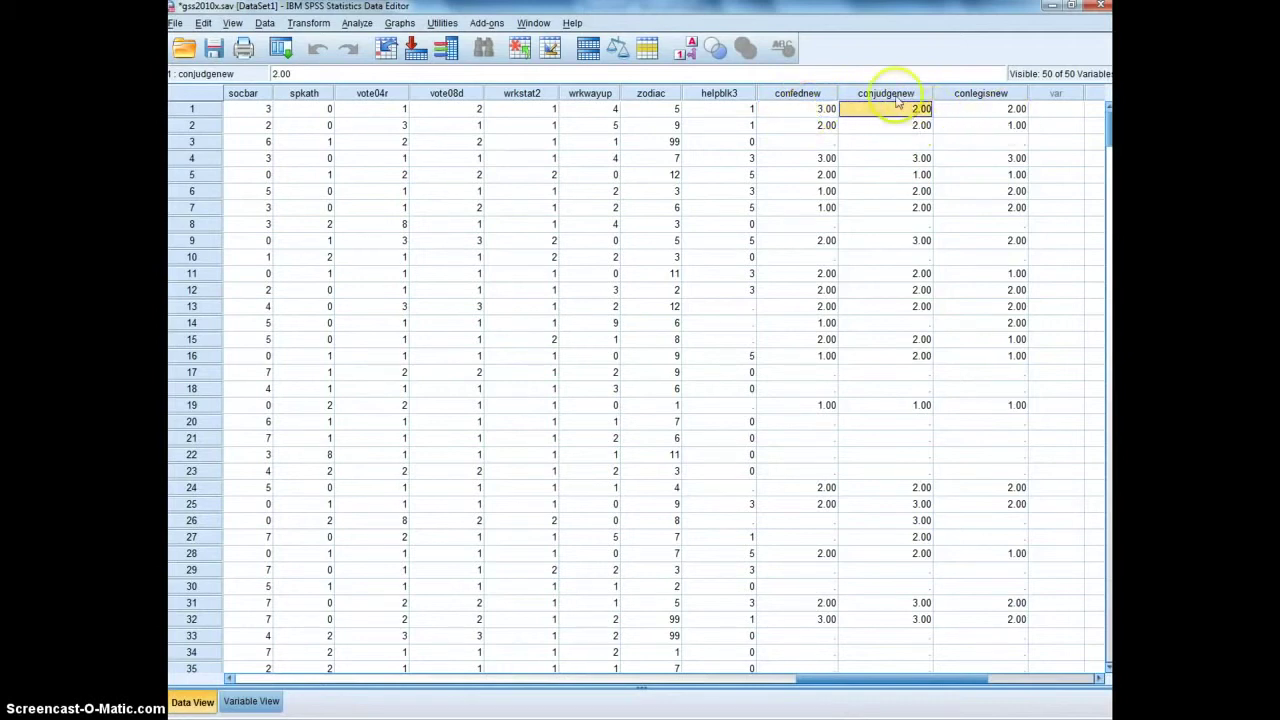
pyautogui.click(896, 98)
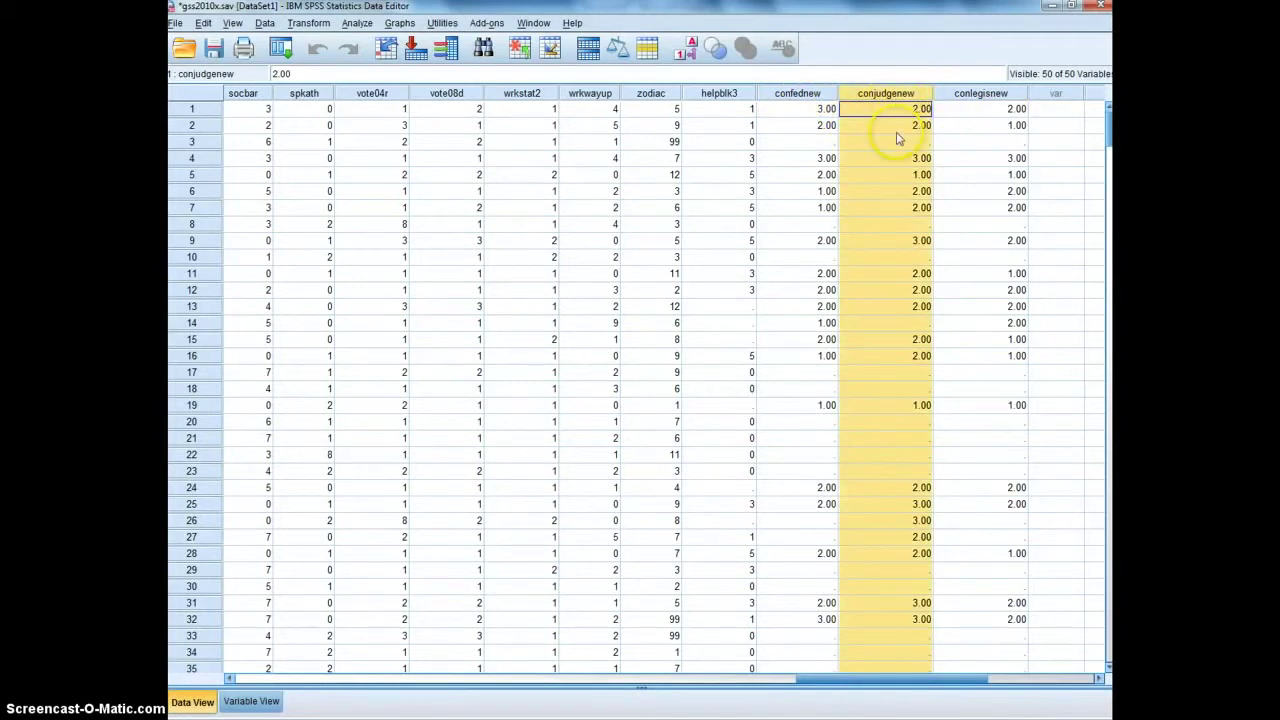
pyautogui.click(980, 96)
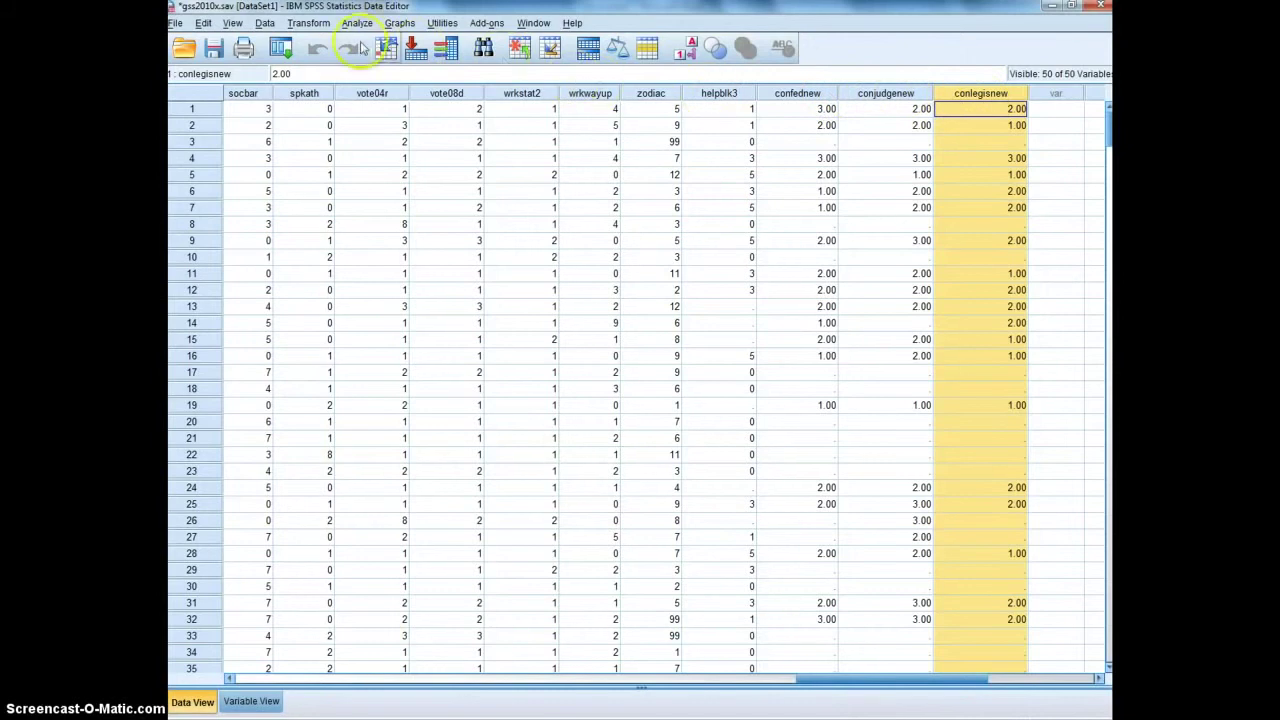
# Start computing a new target variable named congovindex, with confednew as the first term of its numeric expression.
pyautogui.click(312, 24)
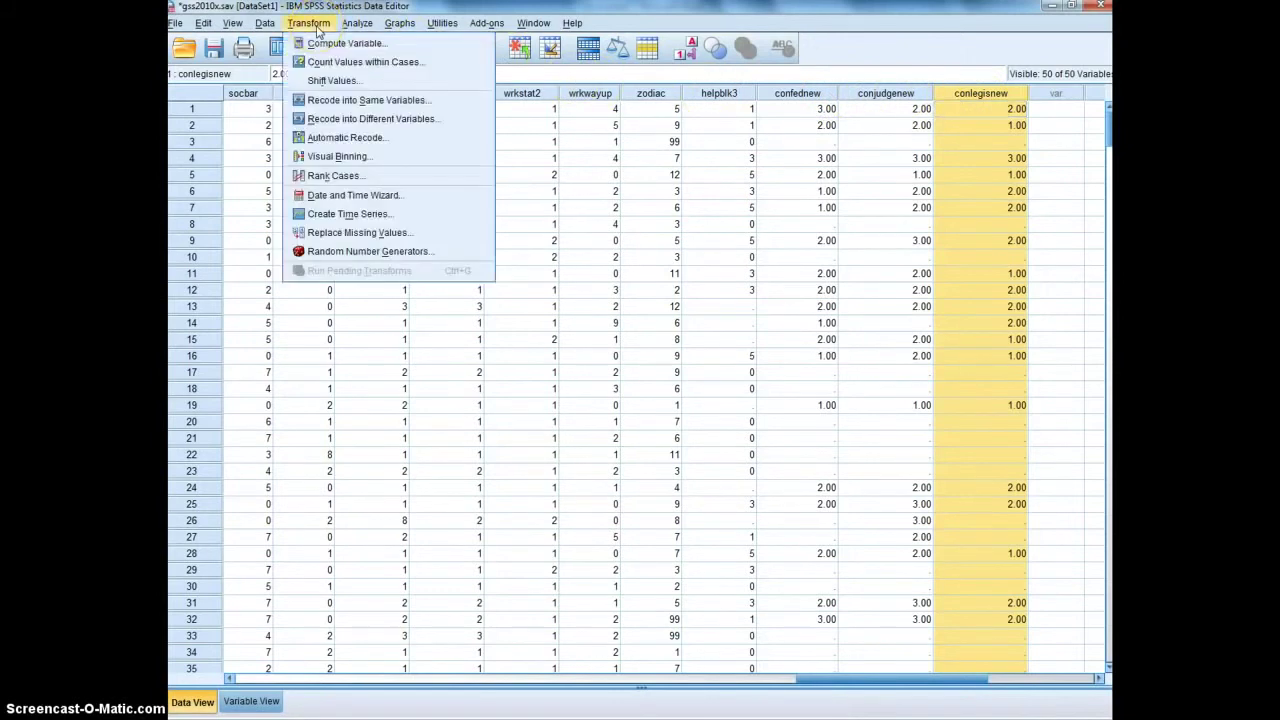
pyautogui.click(320, 47)
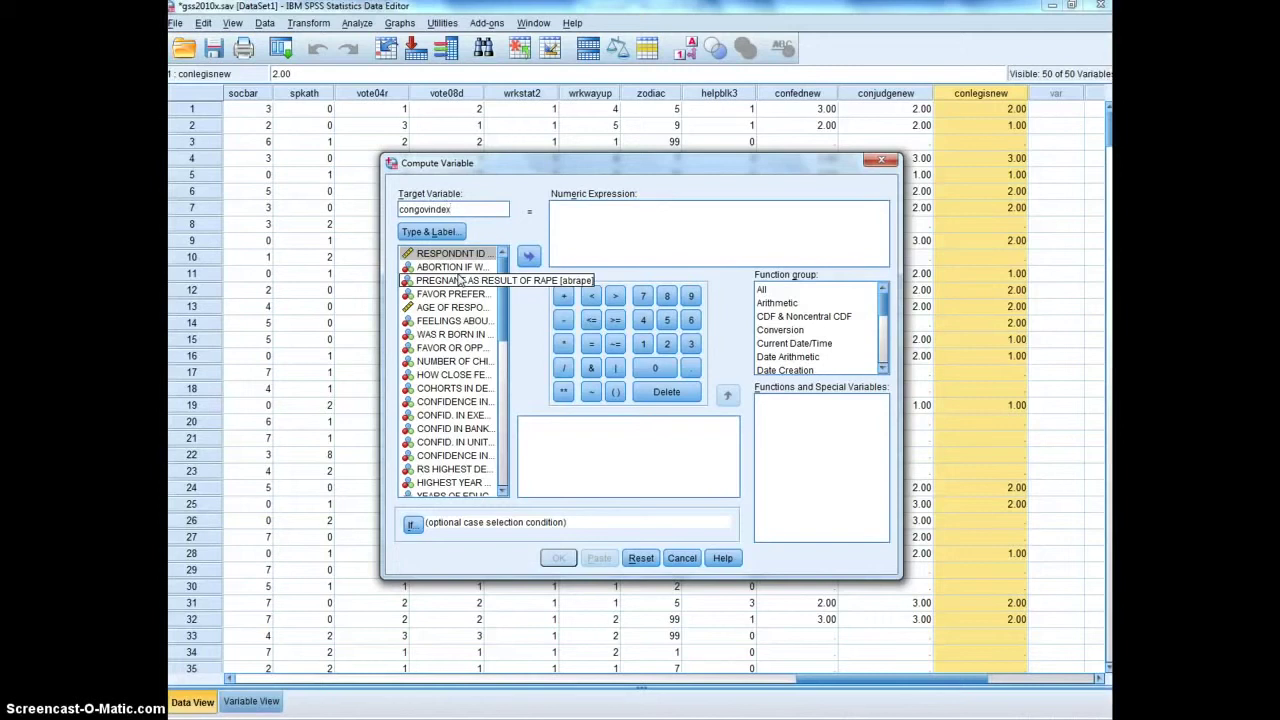
pyautogui.moveTo(502, 268); pyautogui.dragTo(508, 470)
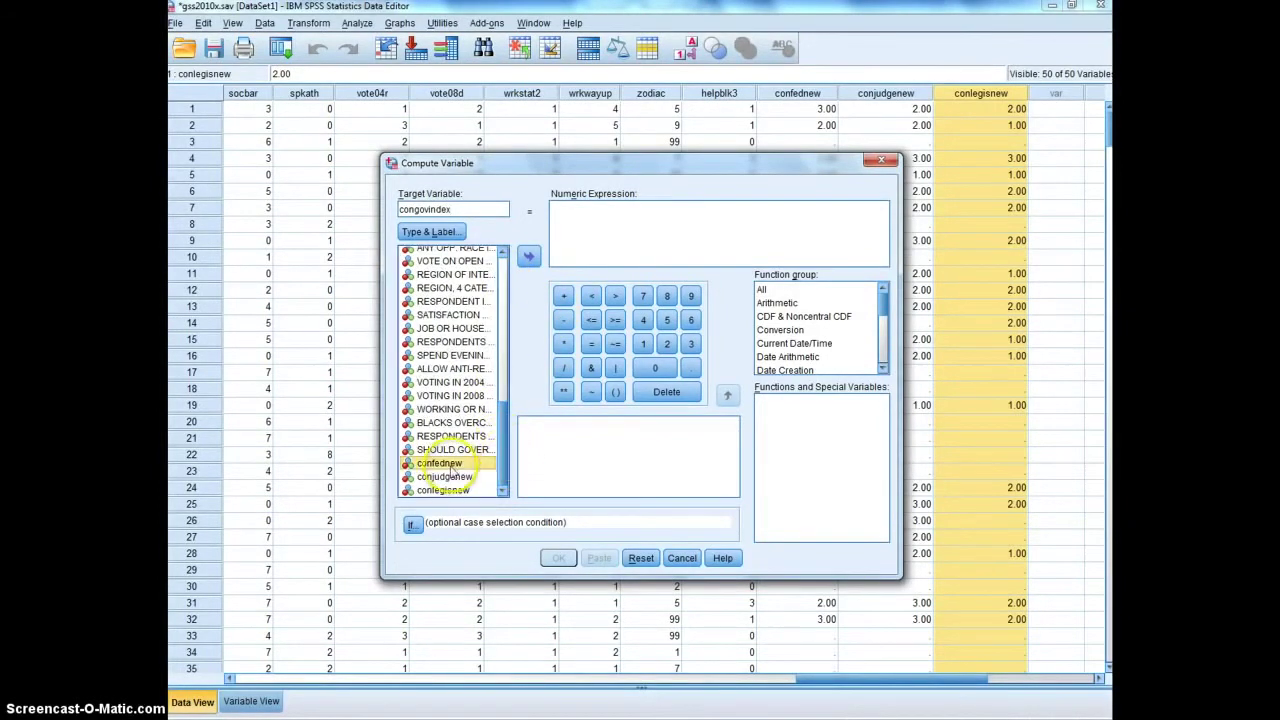
pyautogui.click(528, 256)
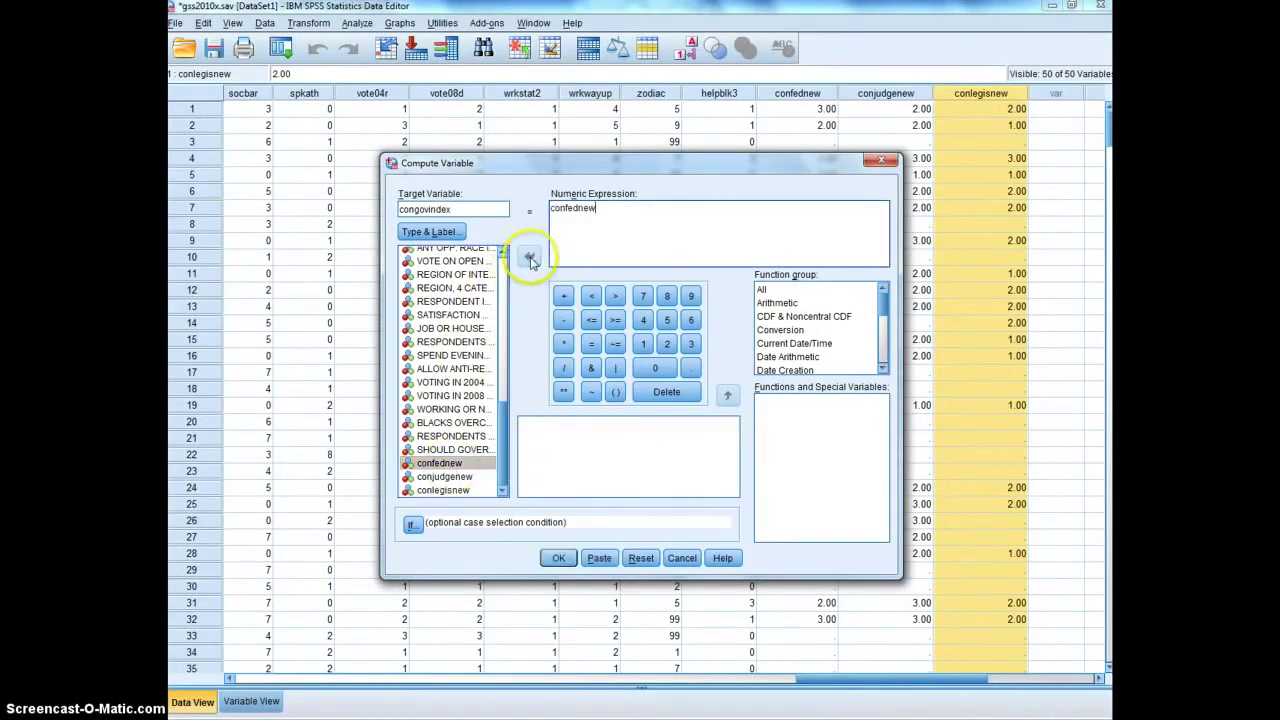
# Complete the numeric expression by adding conjudgenew and conlegisnew, giving confednew + conjudgenew + conlegisnew, and check it against the target variable.
pyautogui.click(564, 297)
pyautogui.click(460, 478)
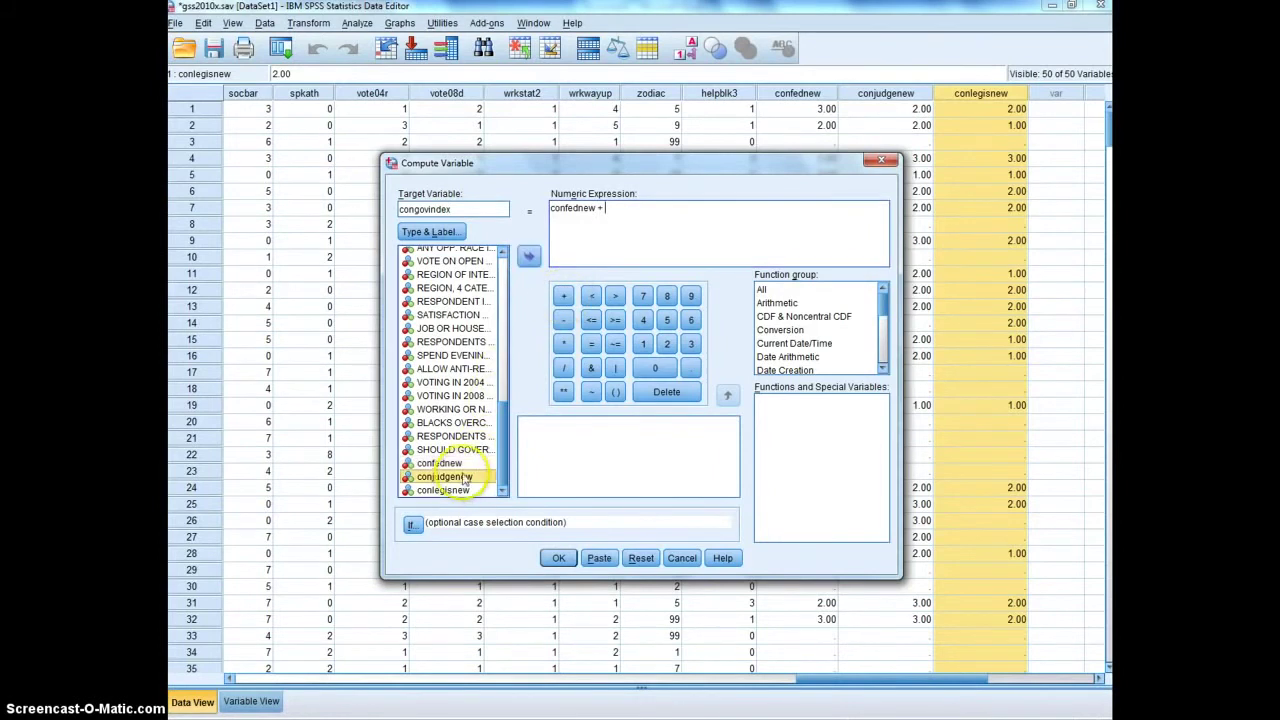
pyautogui.click(528, 256)
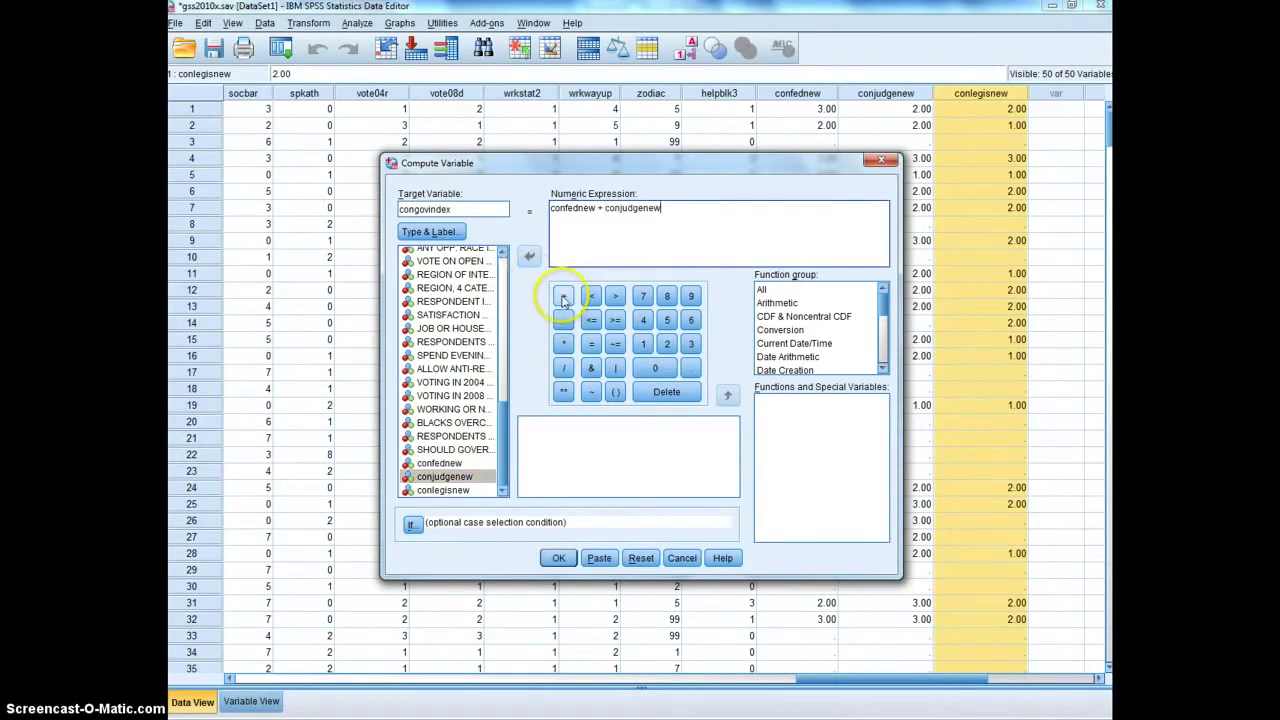
pyautogui.click(564, 297)
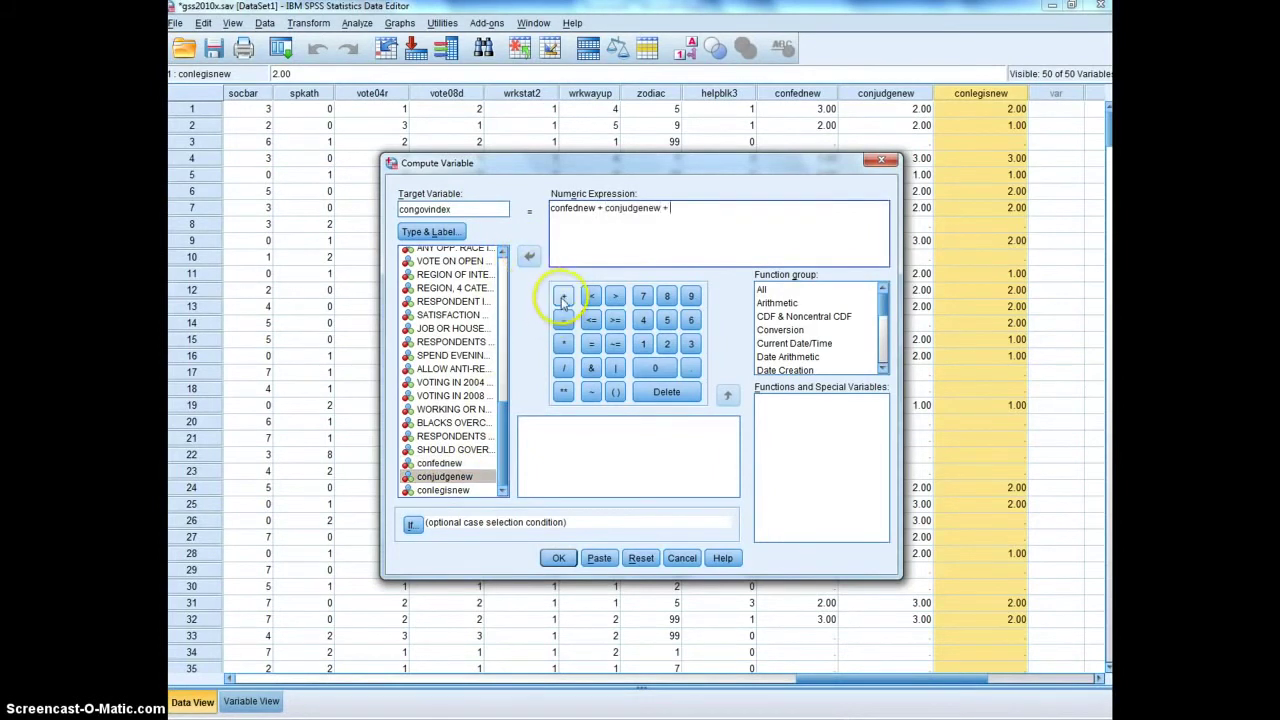
pyautogui.click(443, 490)
pyautogui.click(529, 257)
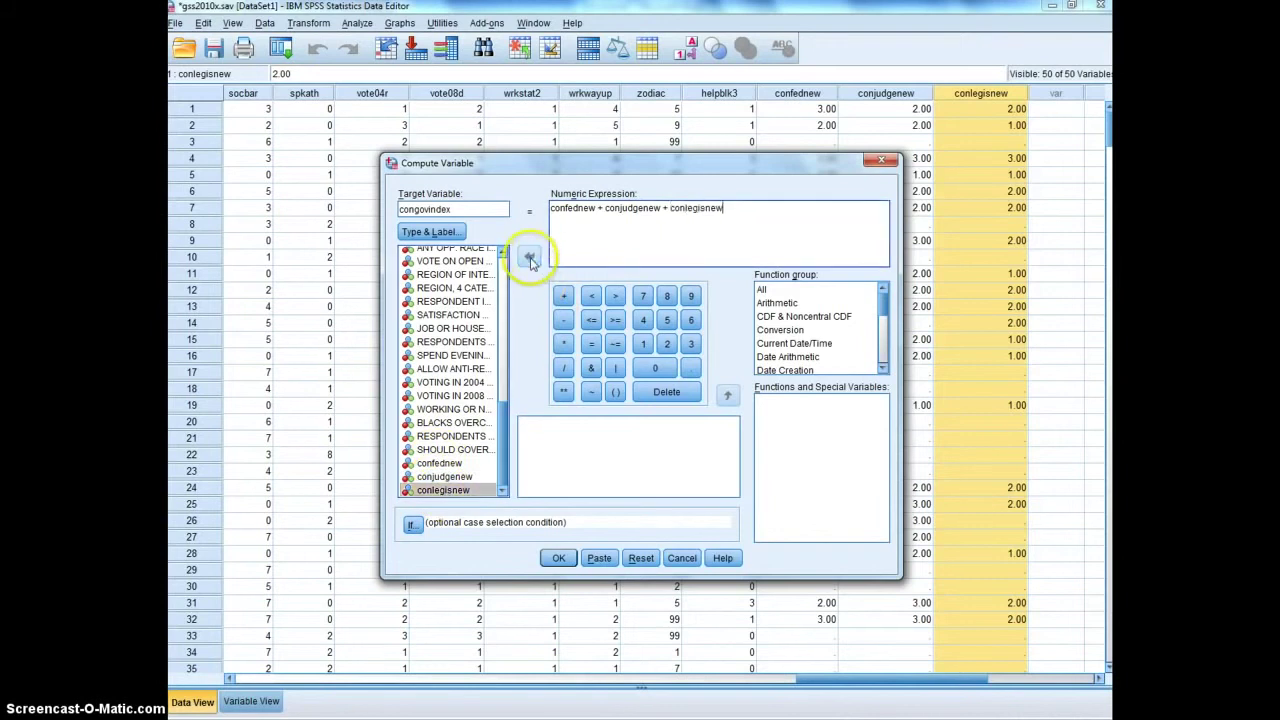
pyautogui.click(569, 209)
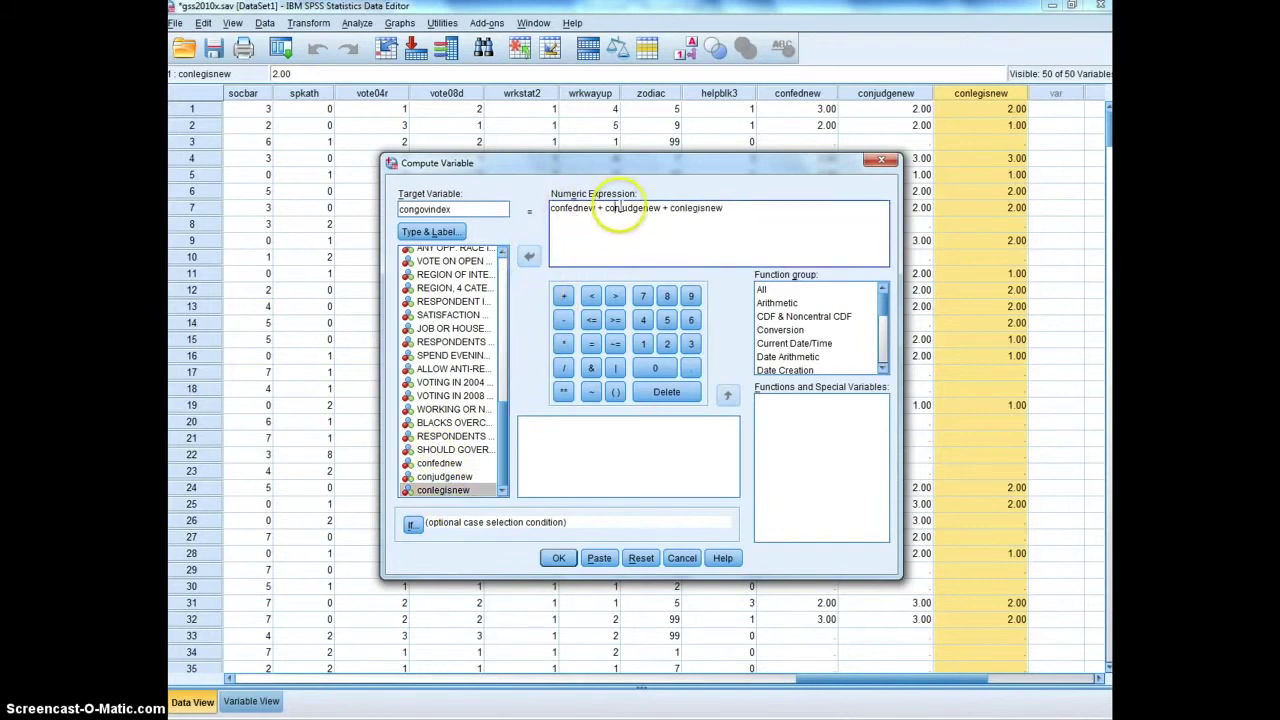
pyautogui.click(472, 210)
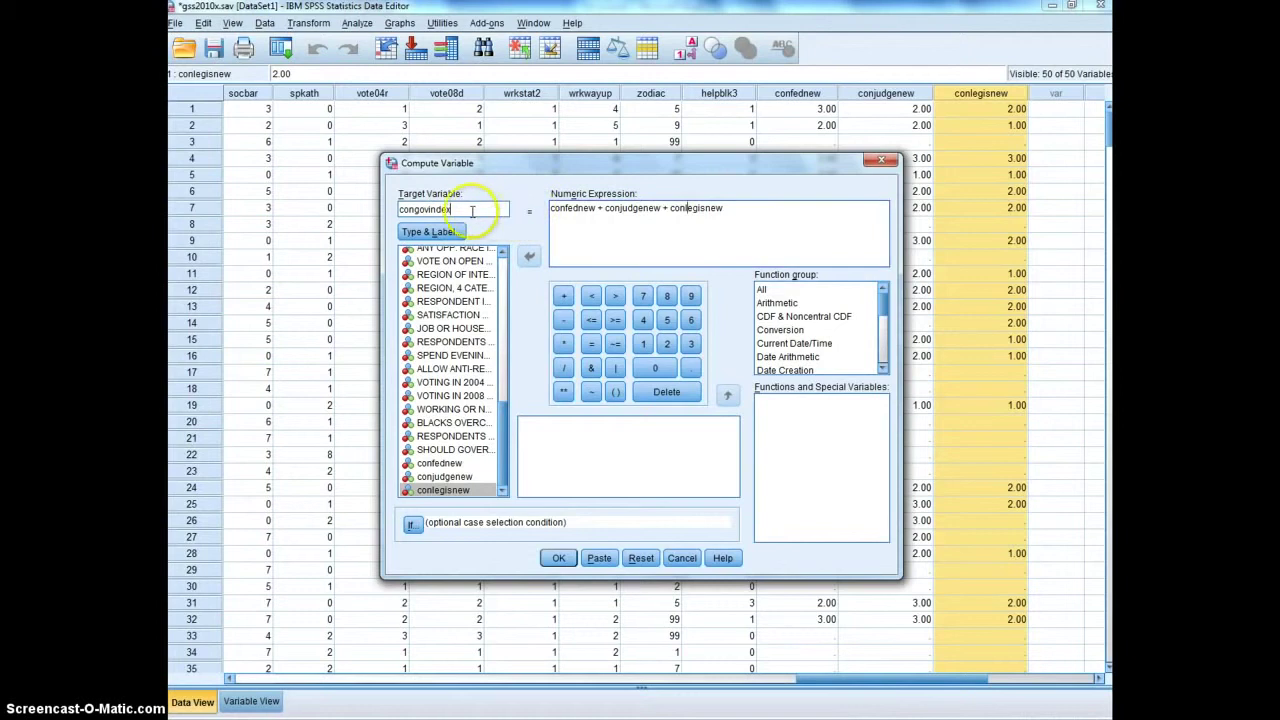
# Run the computation of congovindex and check its COMPUTE command in the output log.
pyautogui.moveTo(472, 210); pyautogui.dragTo(300, 206)
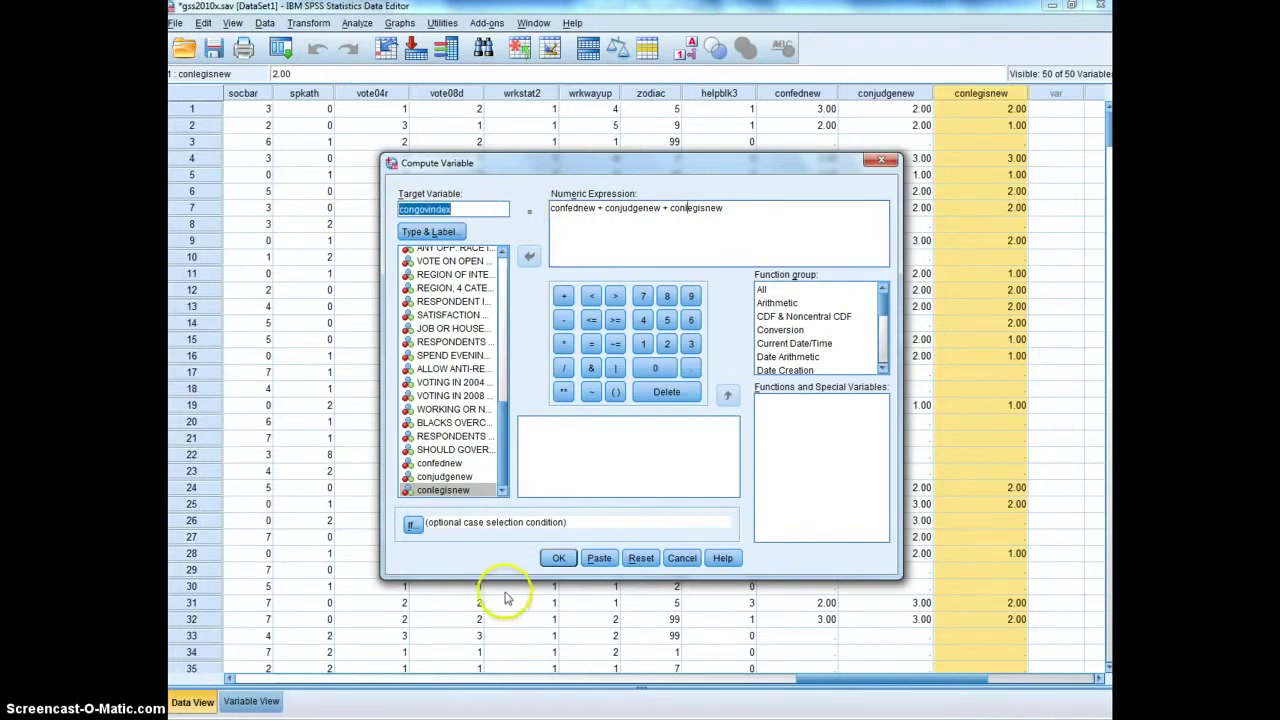
pyautogui.click(561, 560)
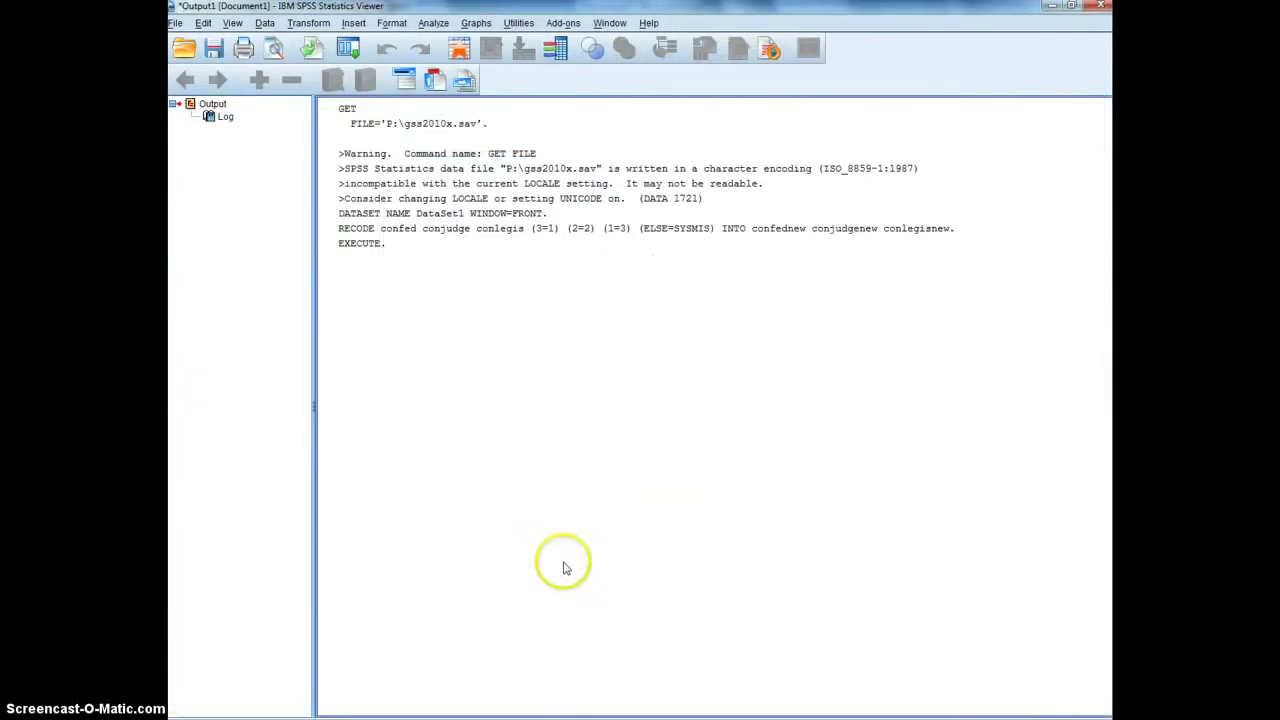
pyautogui.click(368, 259)
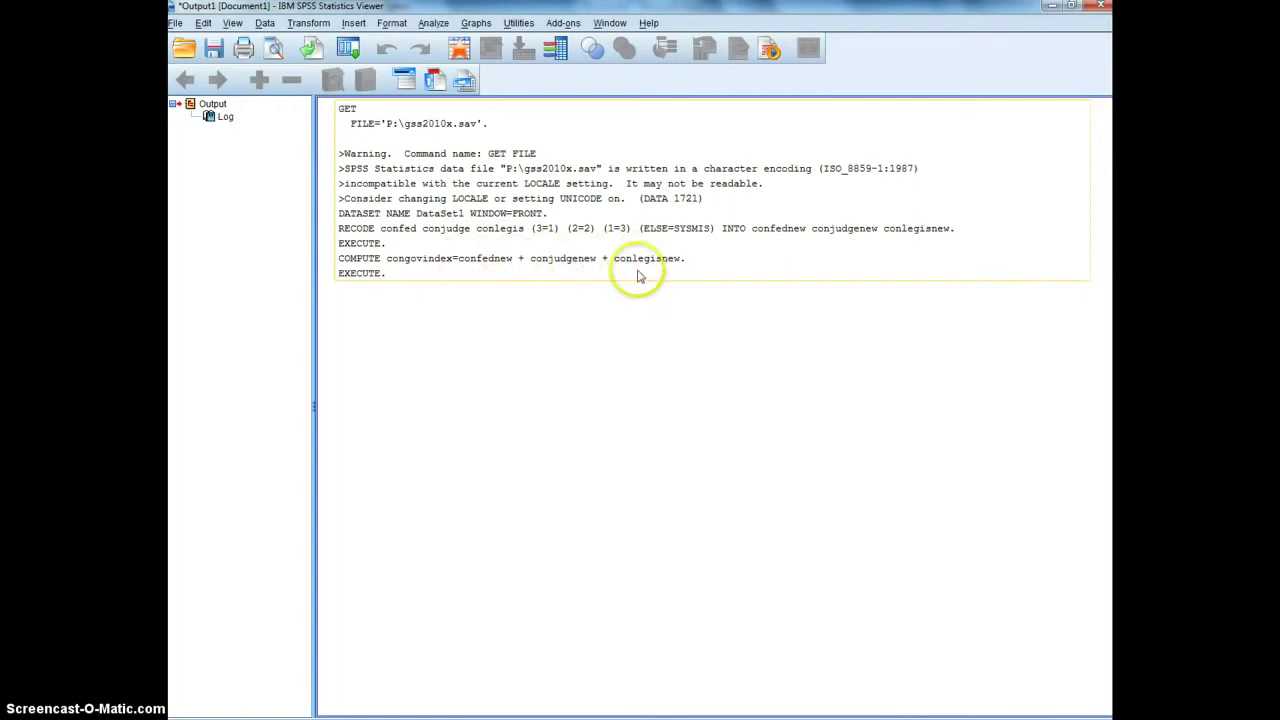
pyautogui.click(383, 333)
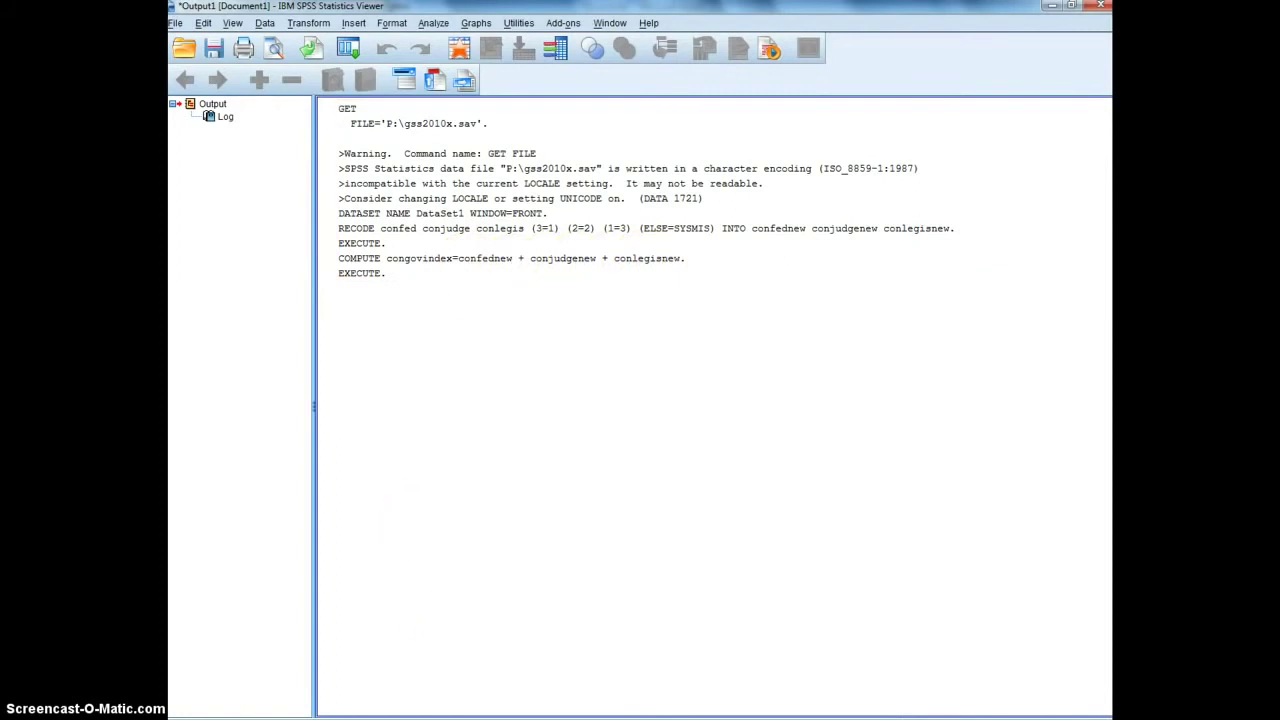
# Return to the gss2010x variable definitions and label congovindex as "Confidence in Government Index".
pyautogui.click(557, 650)
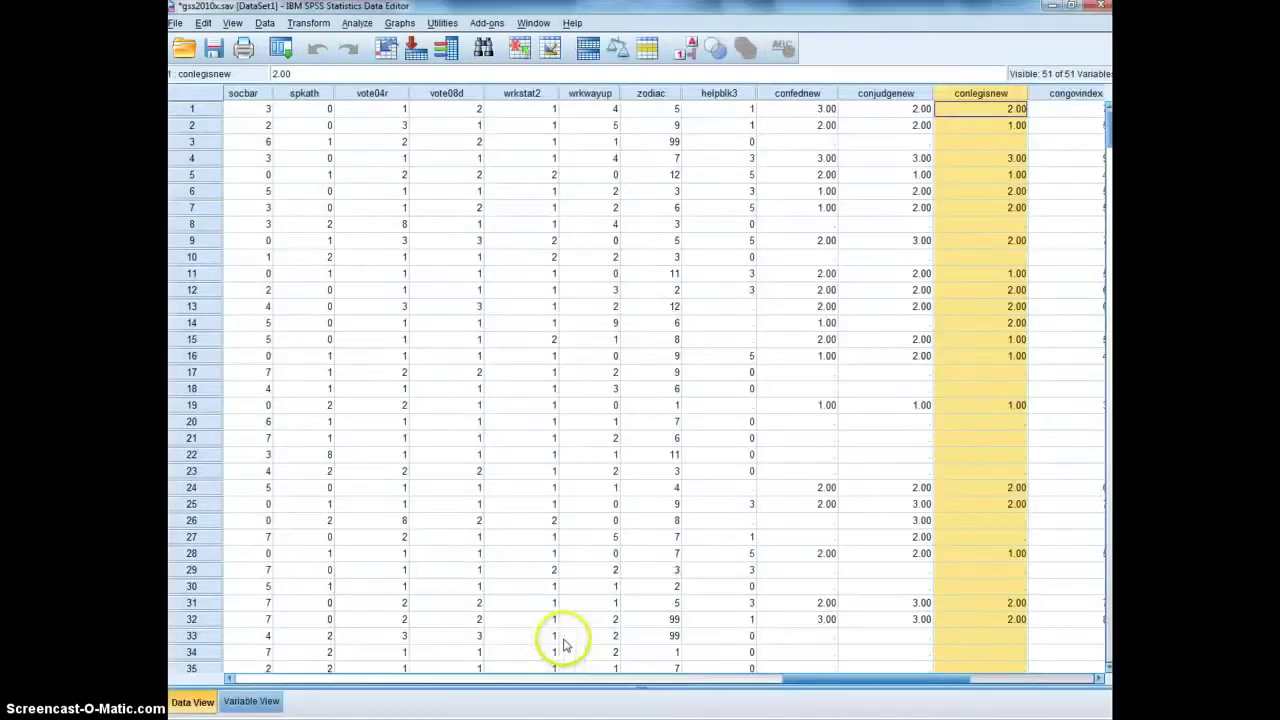
pyautogui.click(251, 701)
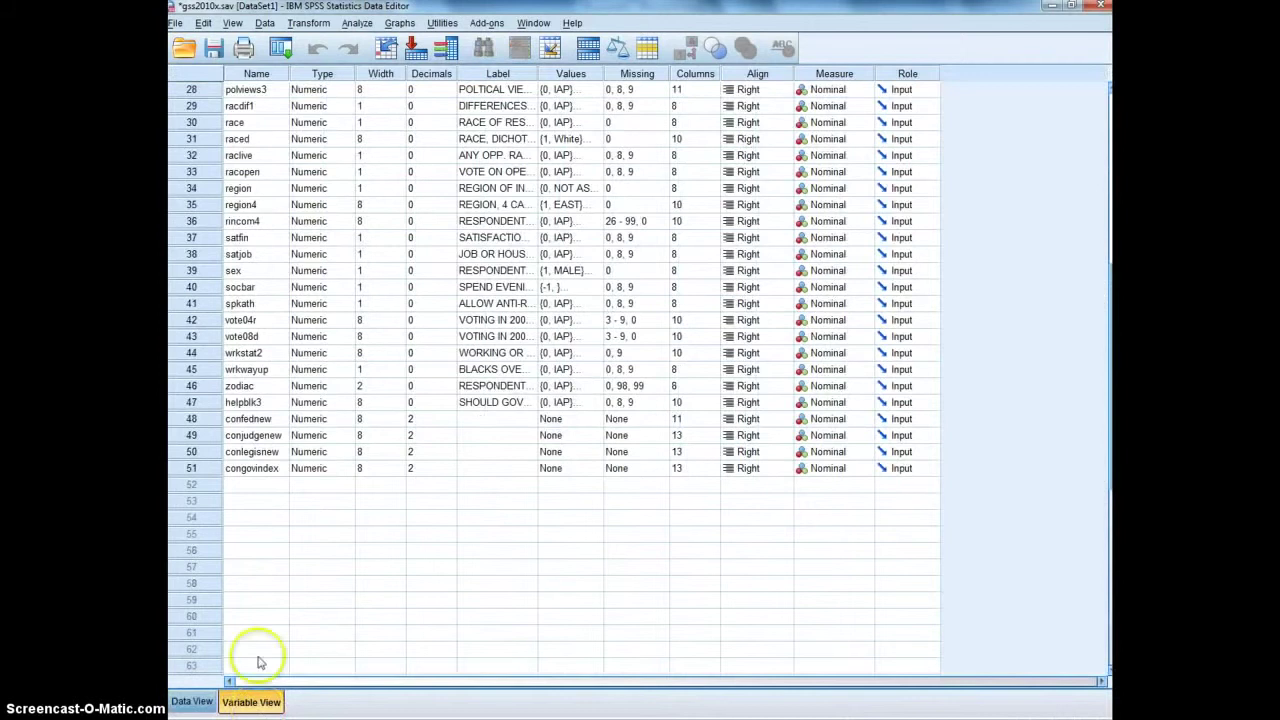
pyautogui.click(259, 472)
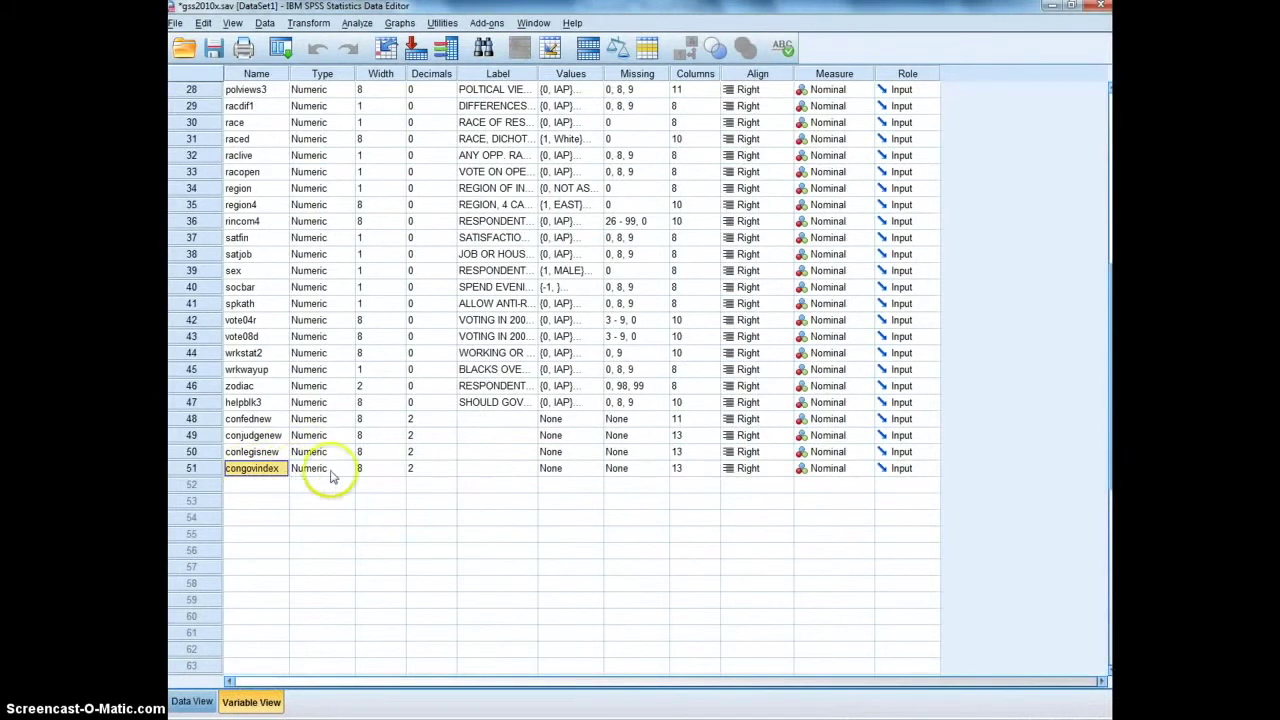
pyautogui.click(489, 472)
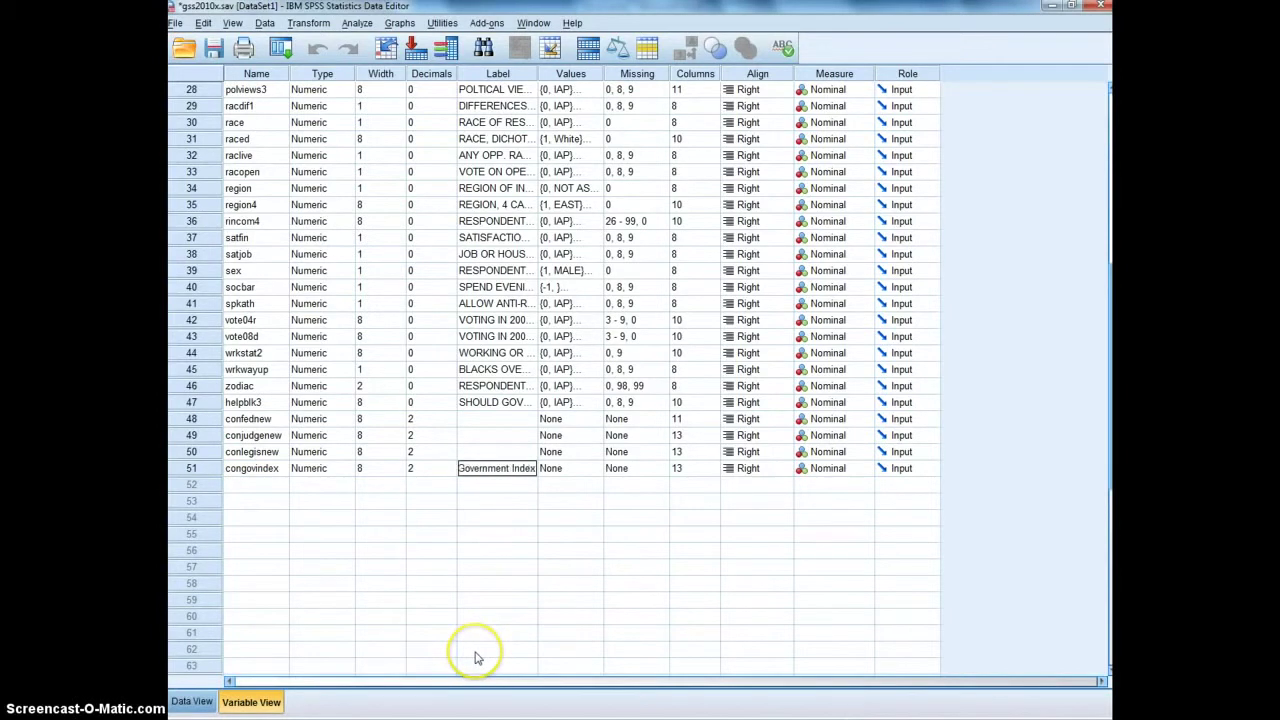
pyautogui.click(492, 419)
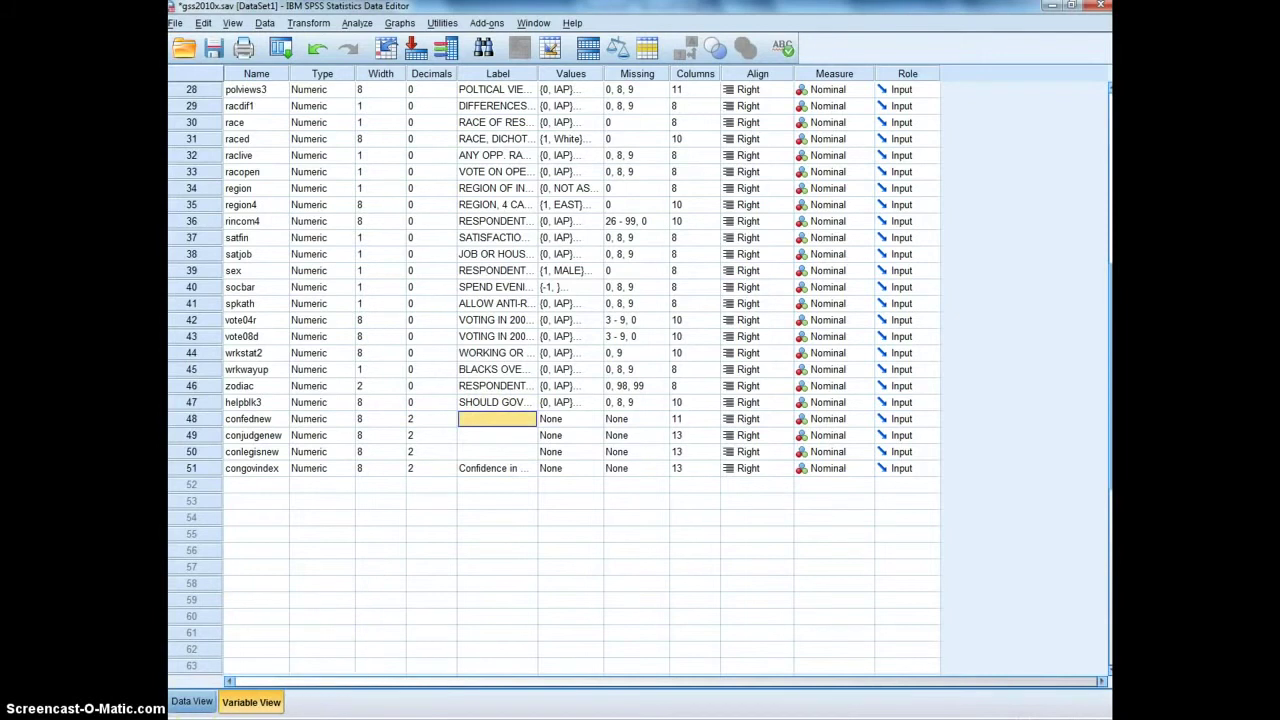
# Examine the case values in the congovindex column of the data alongside its three component variables.
pyautogui.click(192, 702)
pyautogui.moveTo(910, 679); pyautogui.dragTo(957, 682)
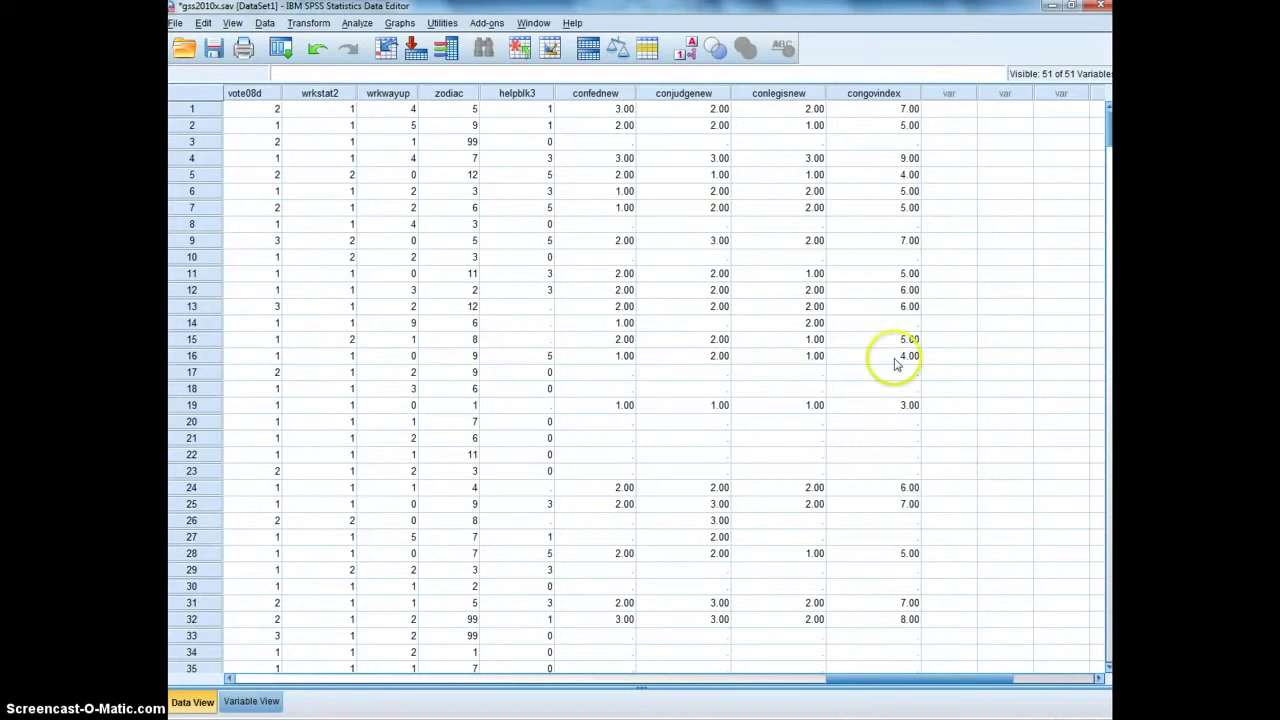
pyautogui.scroll(-6, 920, 312)
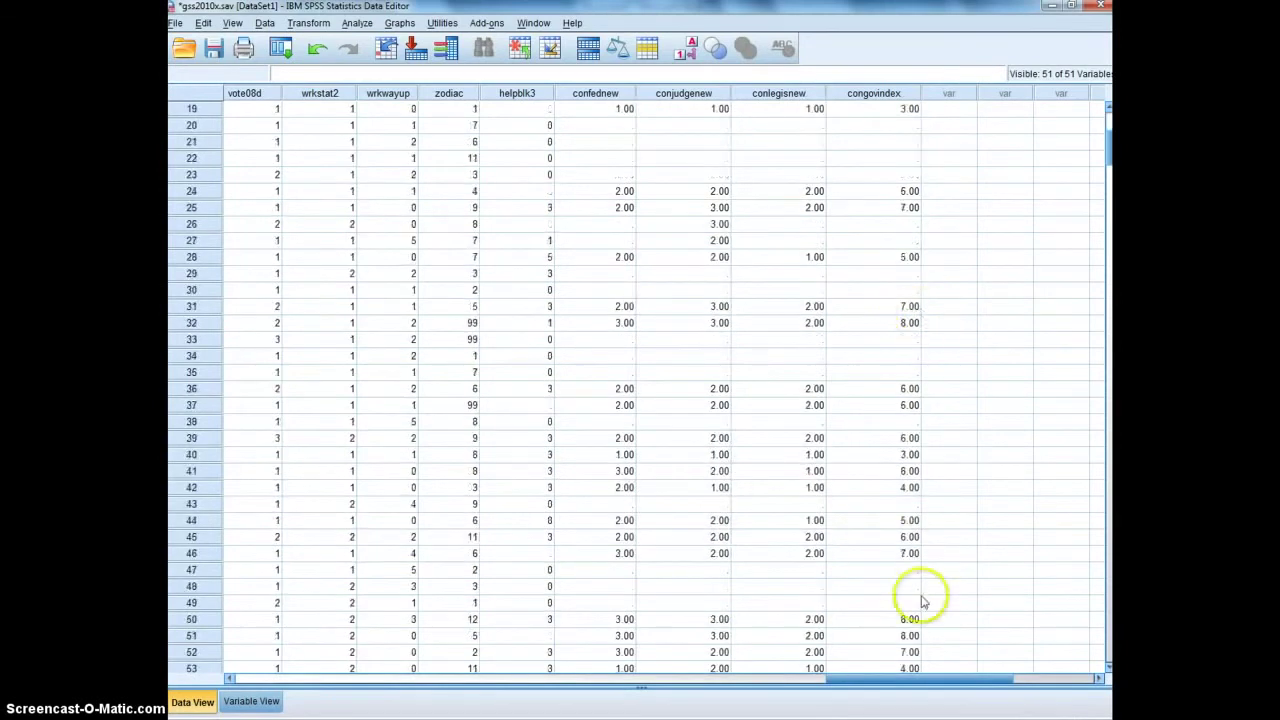
pyautogui.scroll(-5, 920, 594)
pyautogui.click(908, 490)
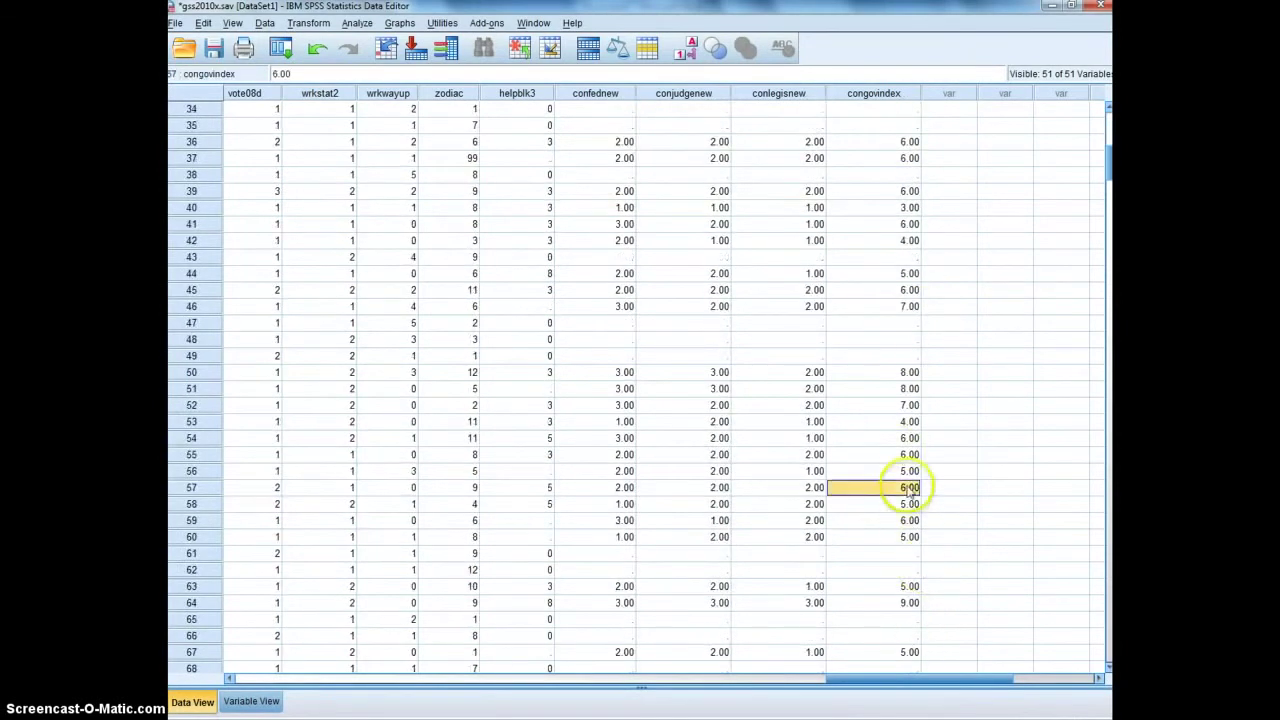
pyautogui.scroll(11, 908, 300)
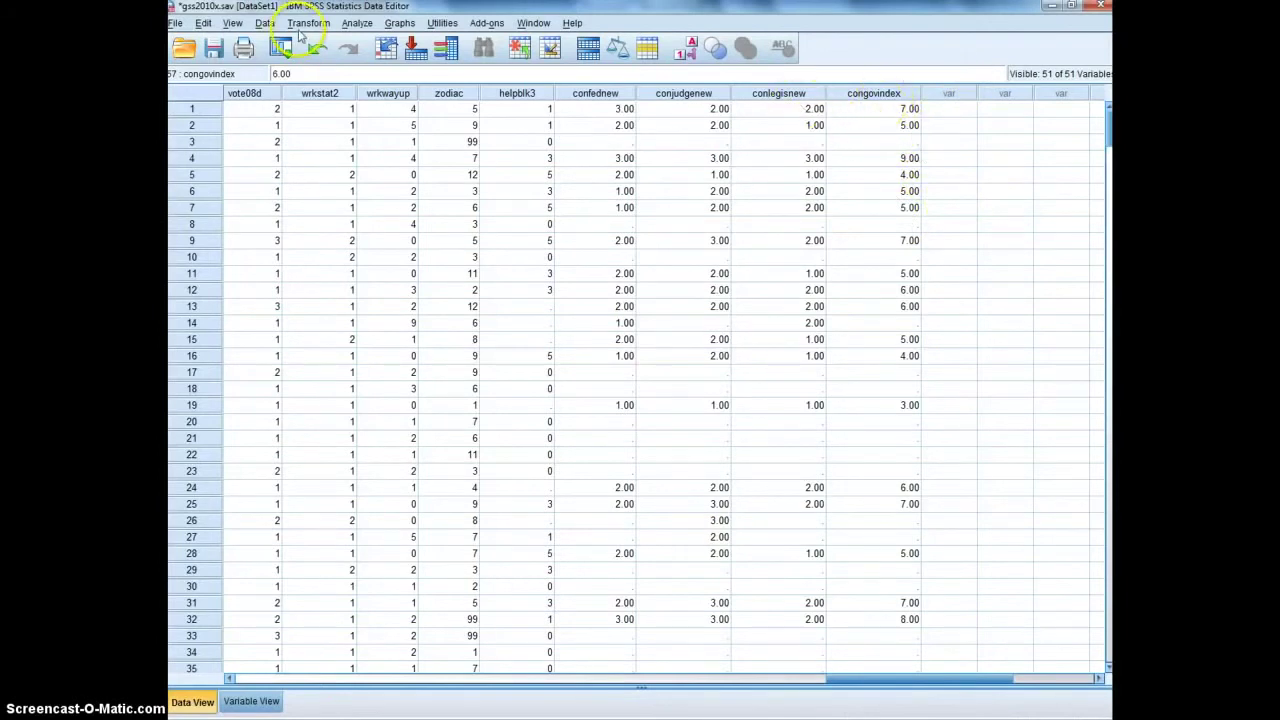
pyautogui.click(357, 23)
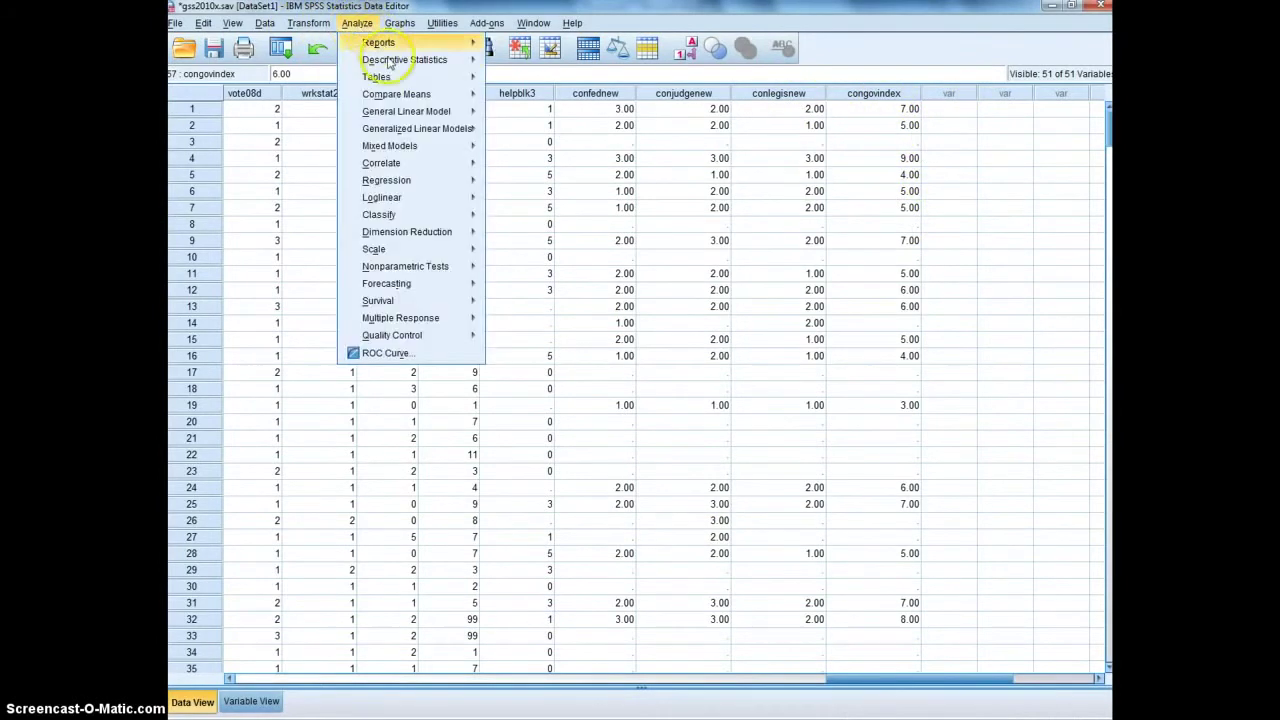
pyautogui.moveTo(410, 60)
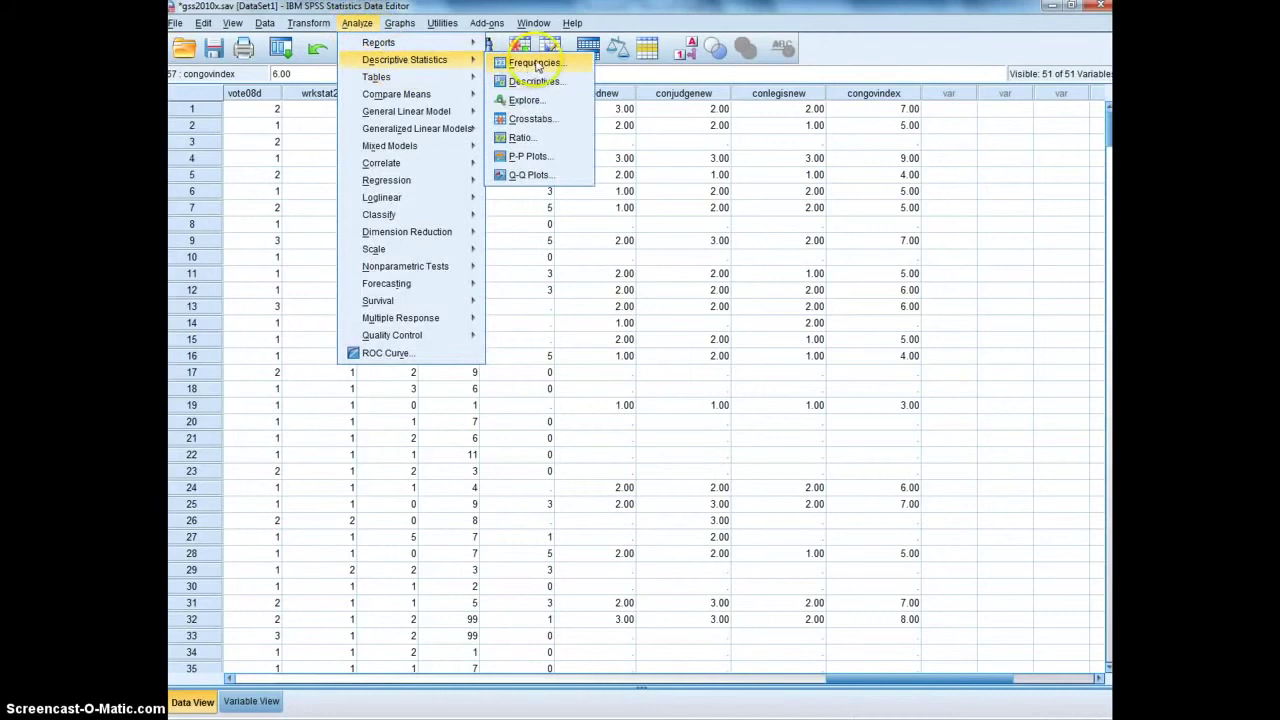
pyautogui.click(535, 81)
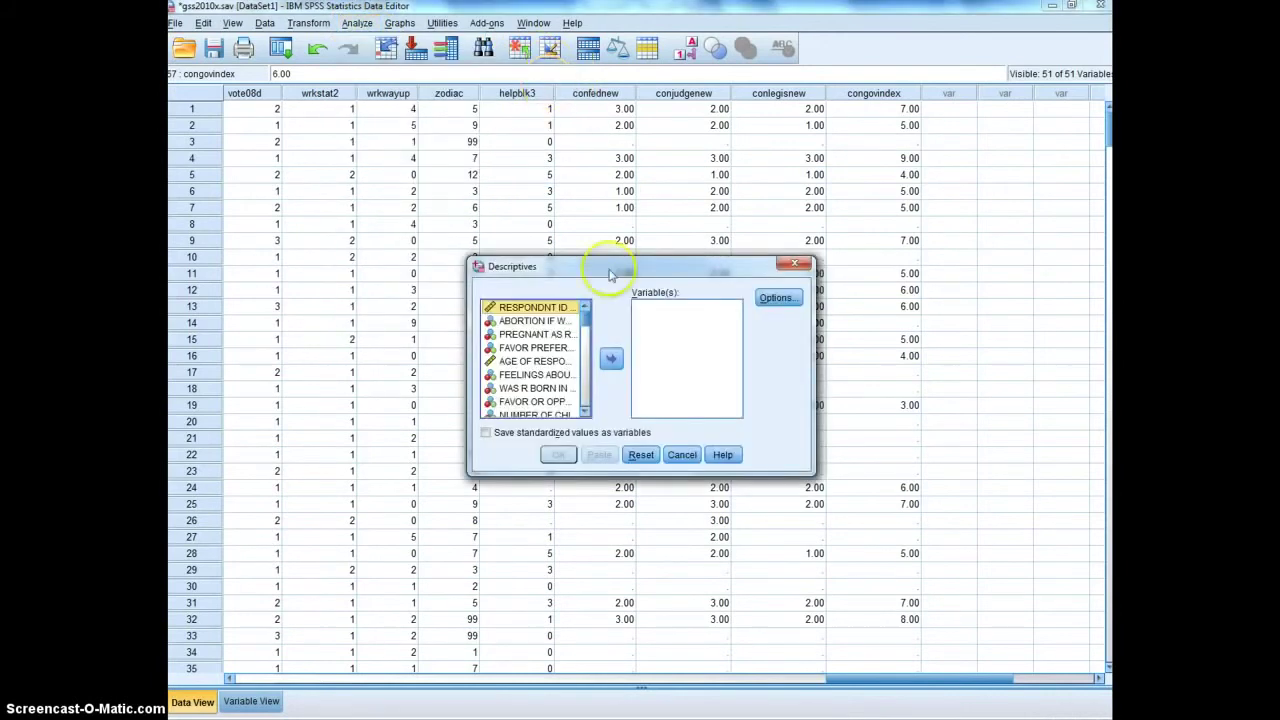
pyautogui.moveTo(588, 310); pyautogui.dragTo(575, 428)
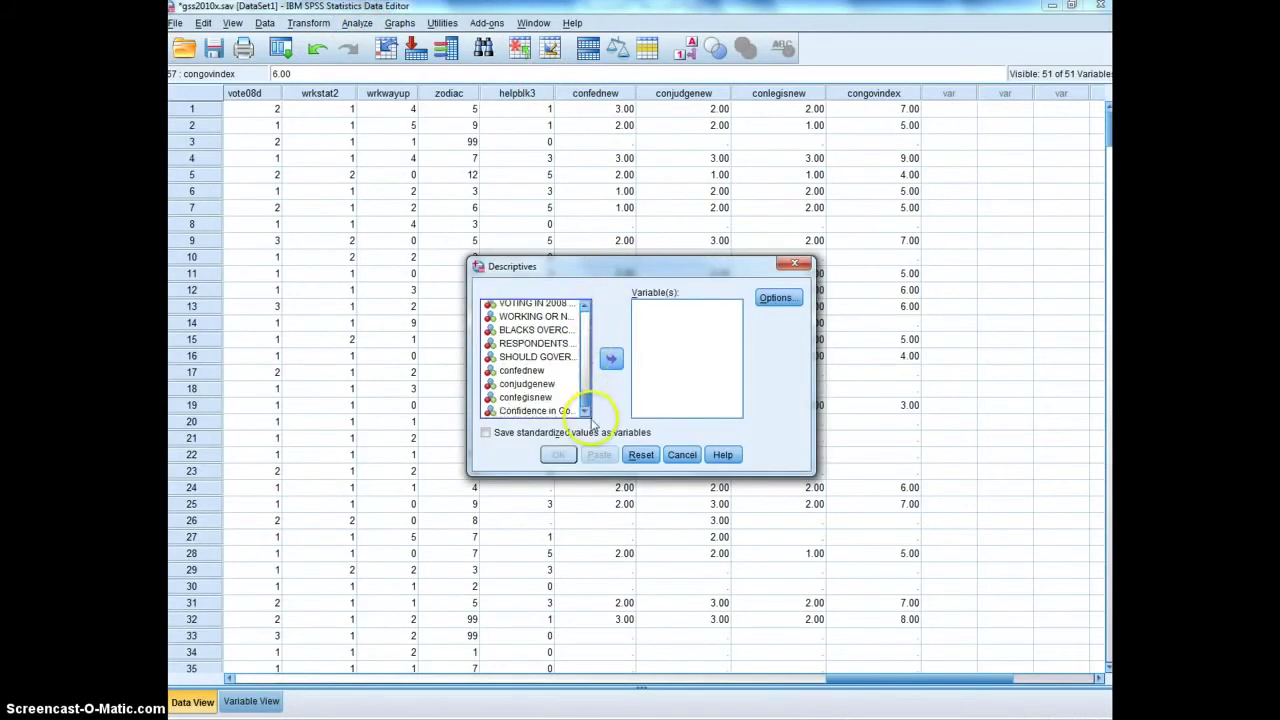
pyautogui.click(540, 411)
pyautogui.keyDown('shift'); pyautogui.click(540, 372); pyautogui.keyUp('shift')
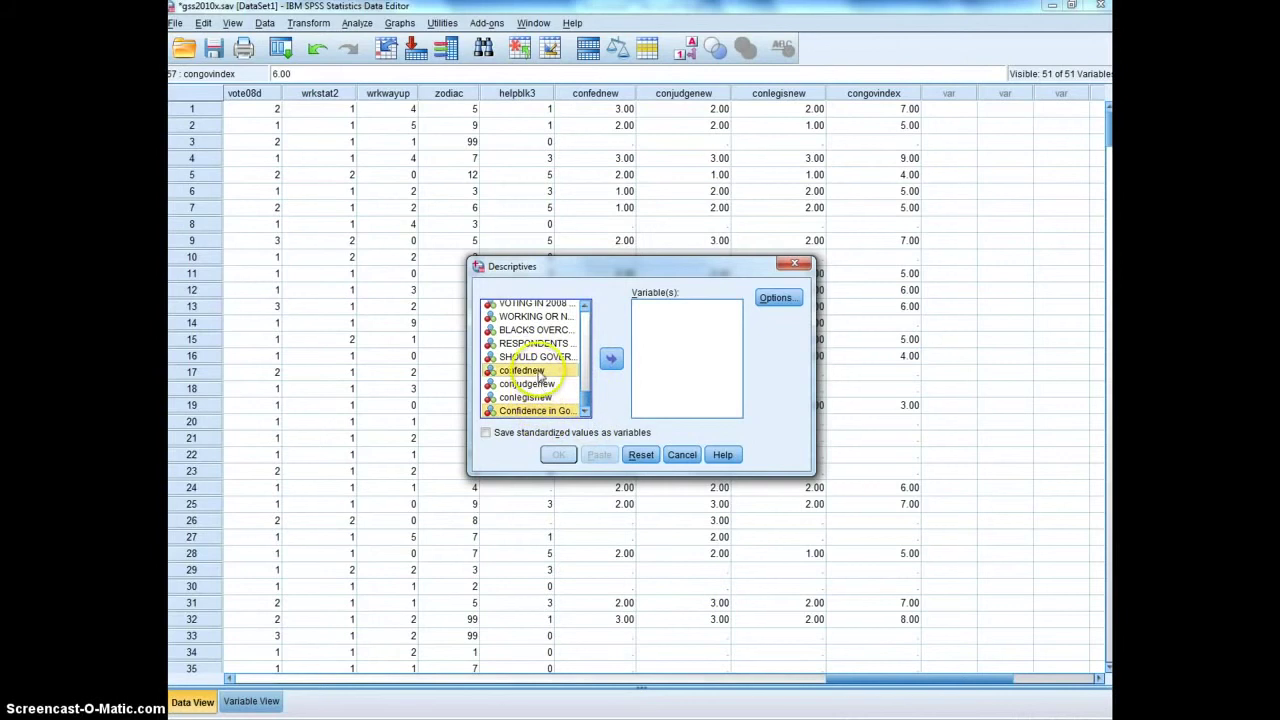
pyautogui.keyDown('ctrl'); pyautogui.click(540, 386); pyautogui.keyUp('ctrl')
pyautogui.keyDown('ctrl'); pyautogui.click(540, 400); pyautogui.keyUp('ctrl')
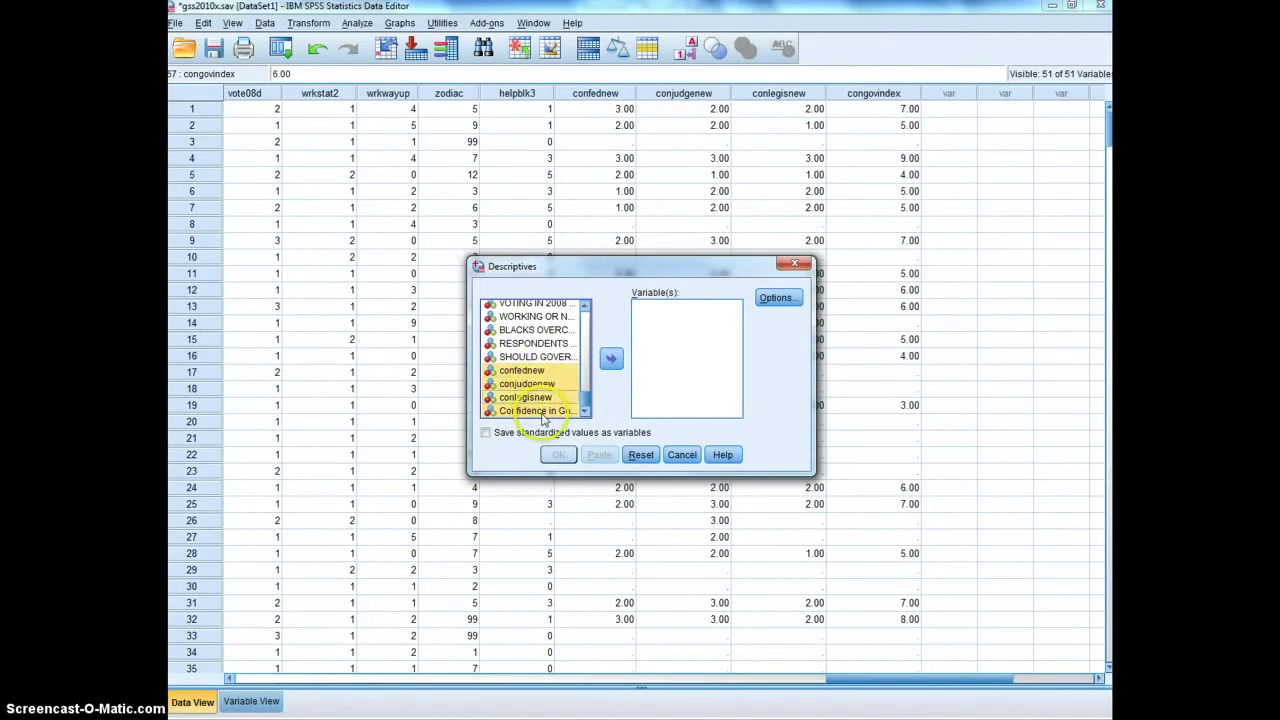
pyautogui.click(611, 358)
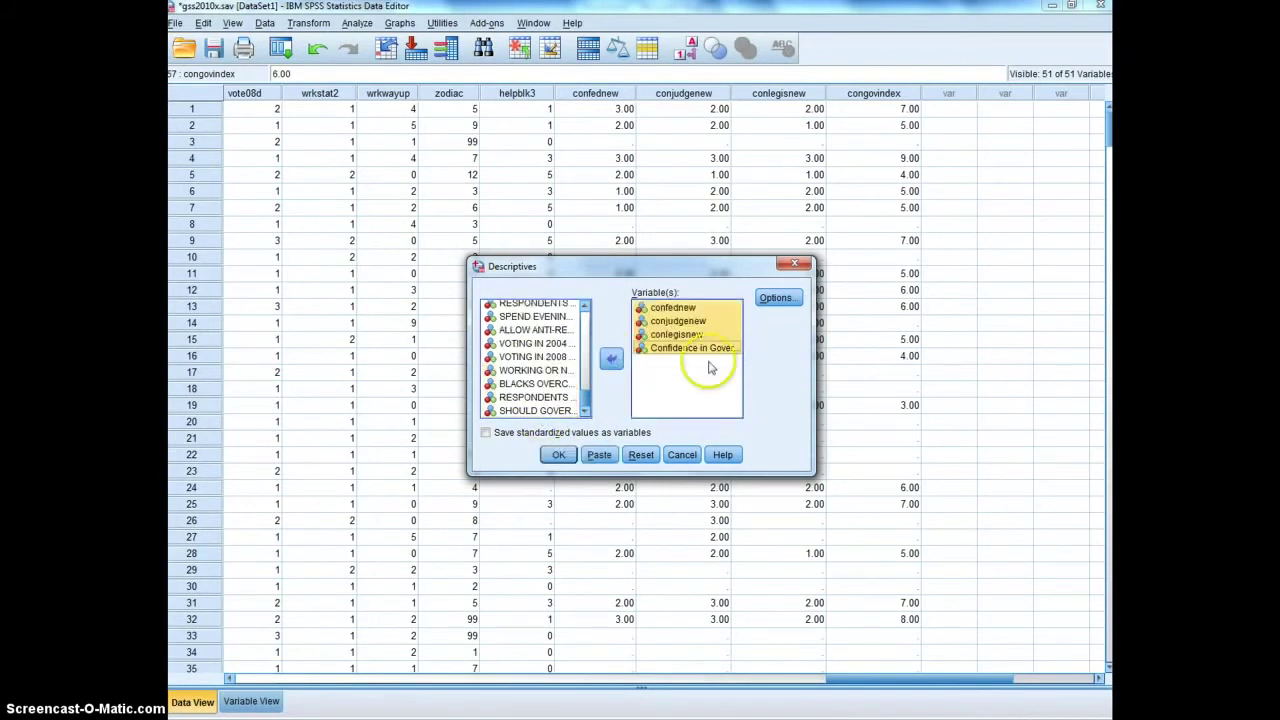
pyautogui.click(786, 300)
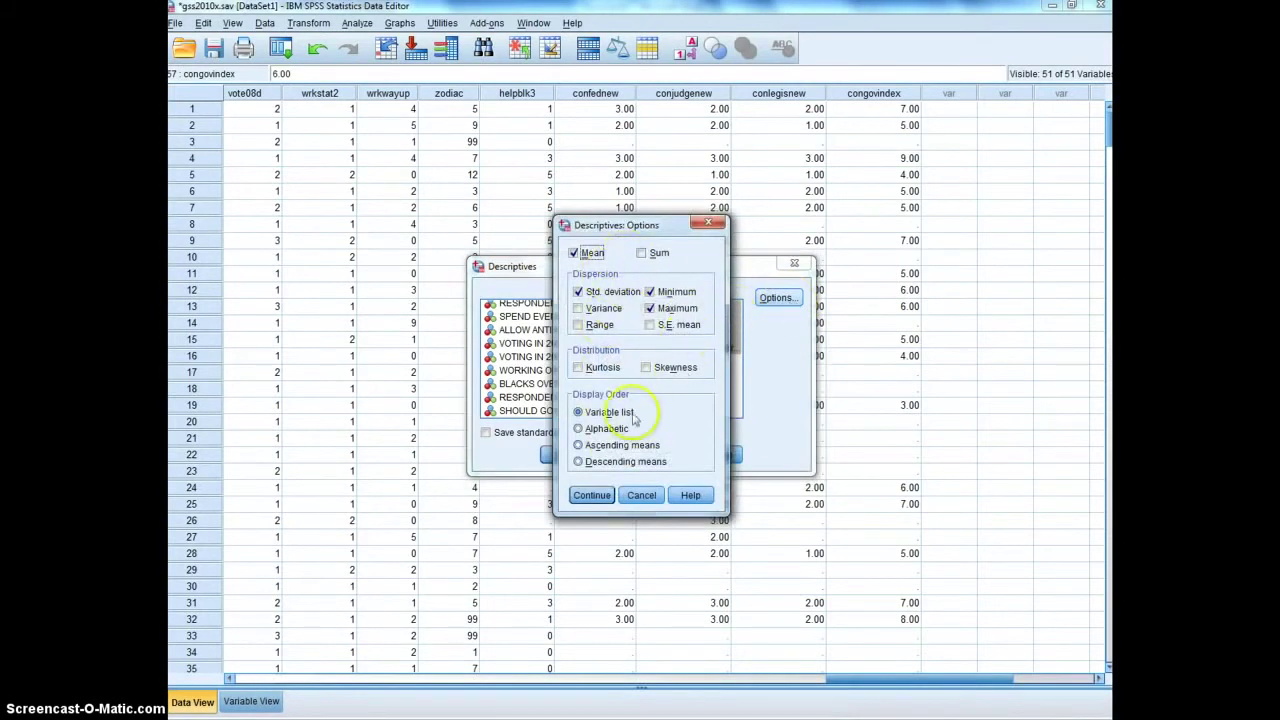
pyautogui.click(641, 495)
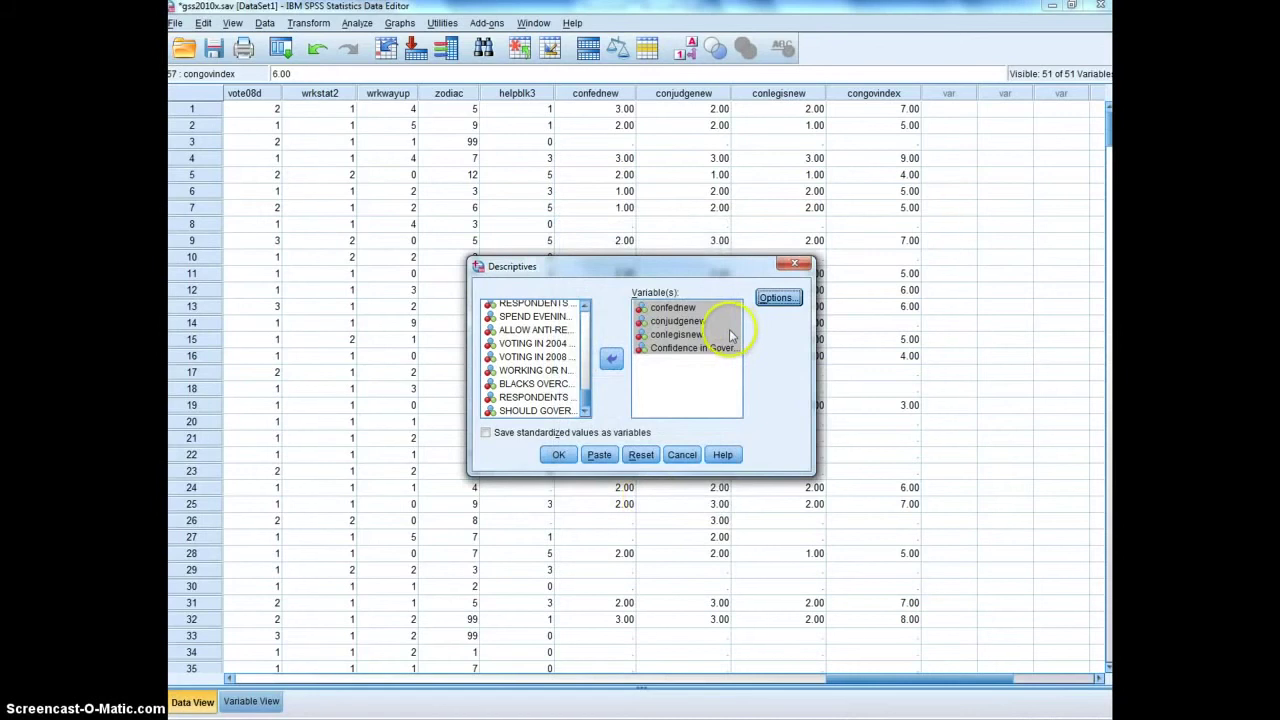
pyautogui.click(682, 455)
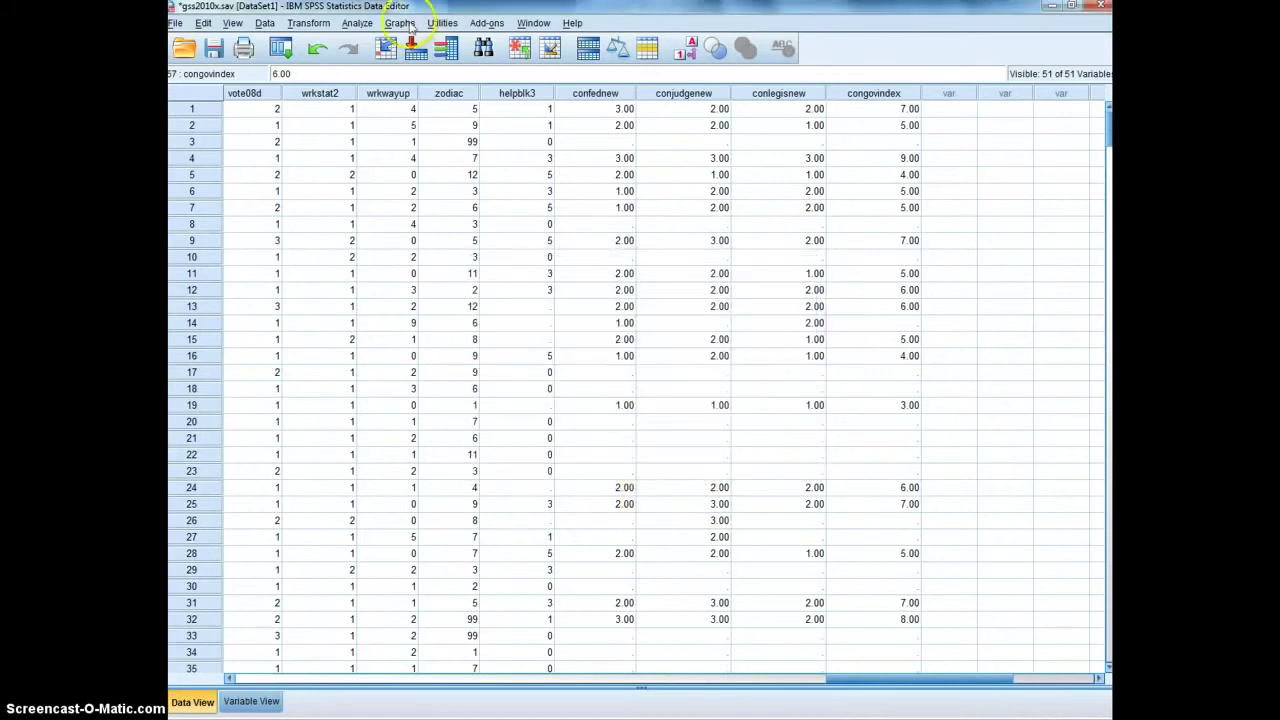
# Start a Frequencies analysis with confednew, conjudgenew, conlegisnew and the Confidence in Government Index as its variables.
pyautogui.click(355, 23)
pyautogui.moveTo(400, 60)
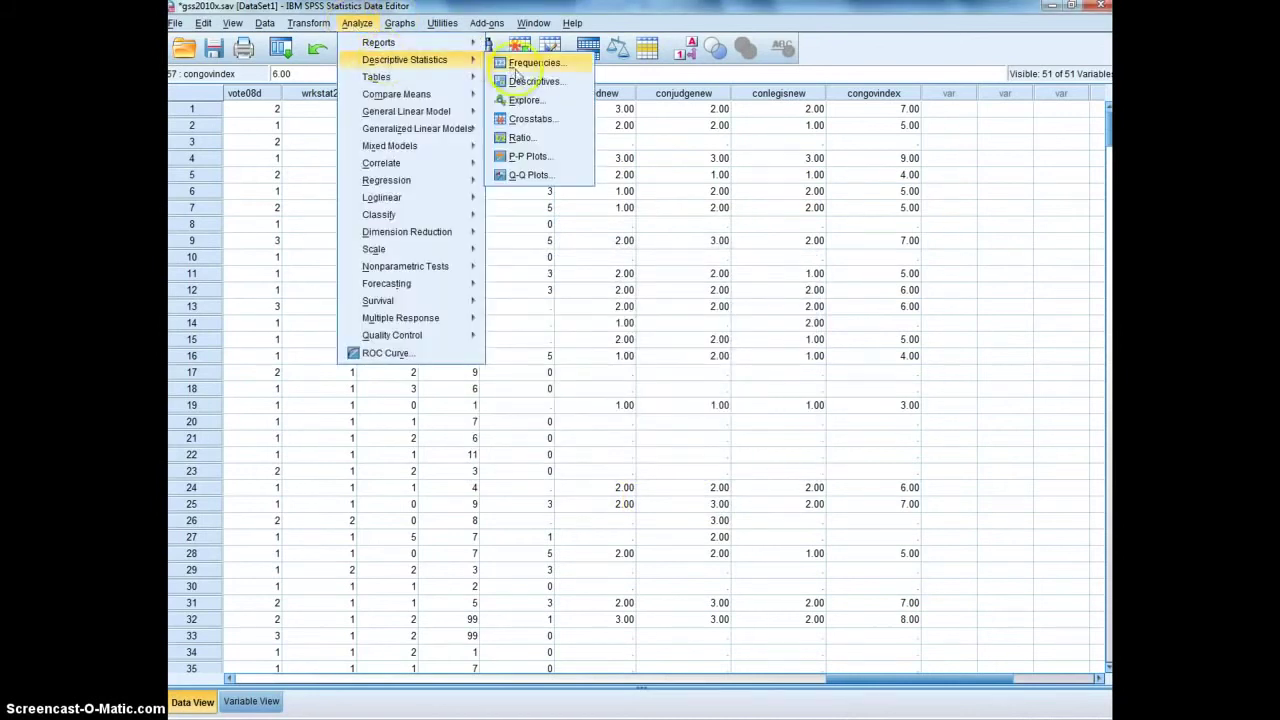
pyautogui.click(533, 64)
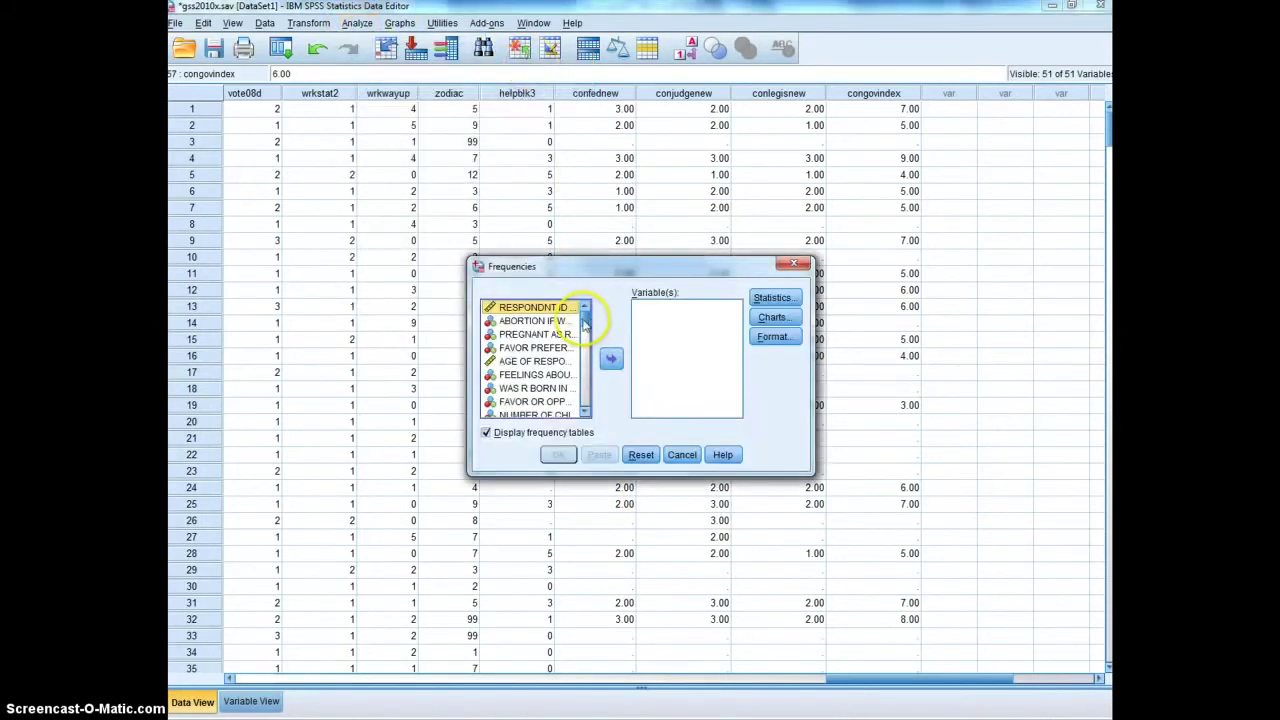
pyautogui.moveTo(585, 322); pyautogui.dragTo(572, 420)
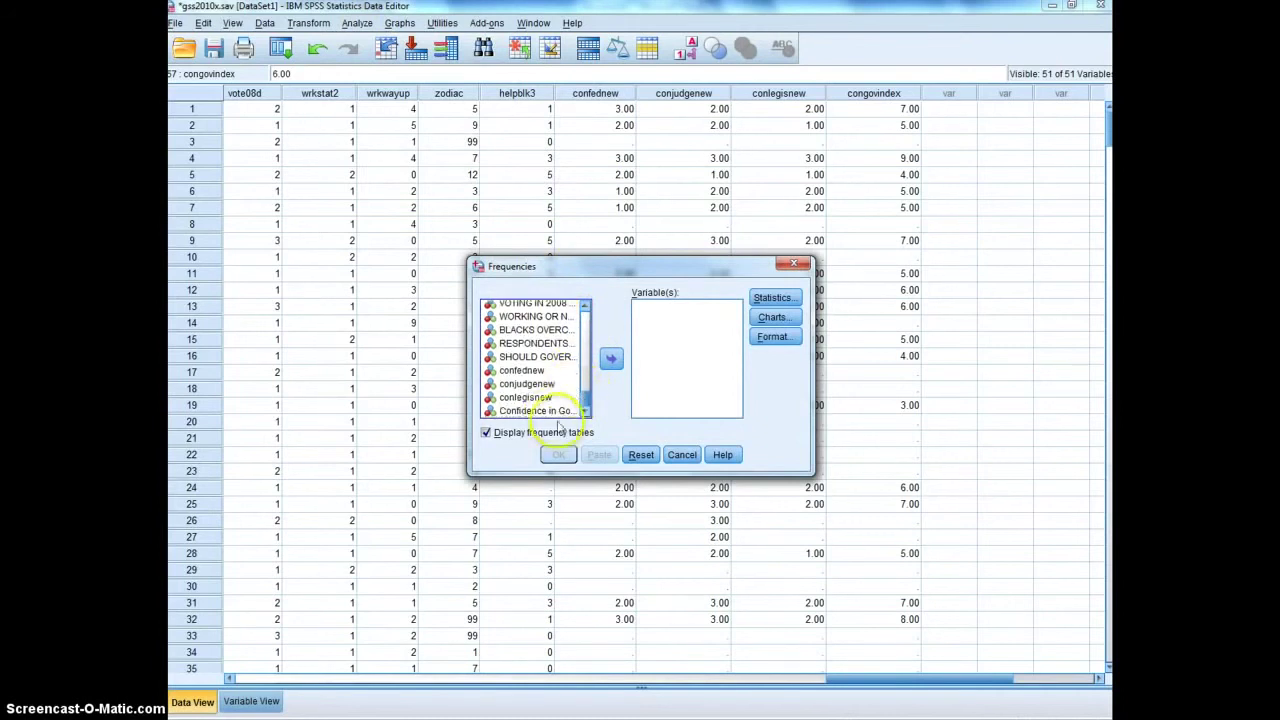
pyautogui.click(544, 410)
pyautogui.keyDown('shift'); pyautogui.click(521, 370); pyautogui.keyUp('shift')
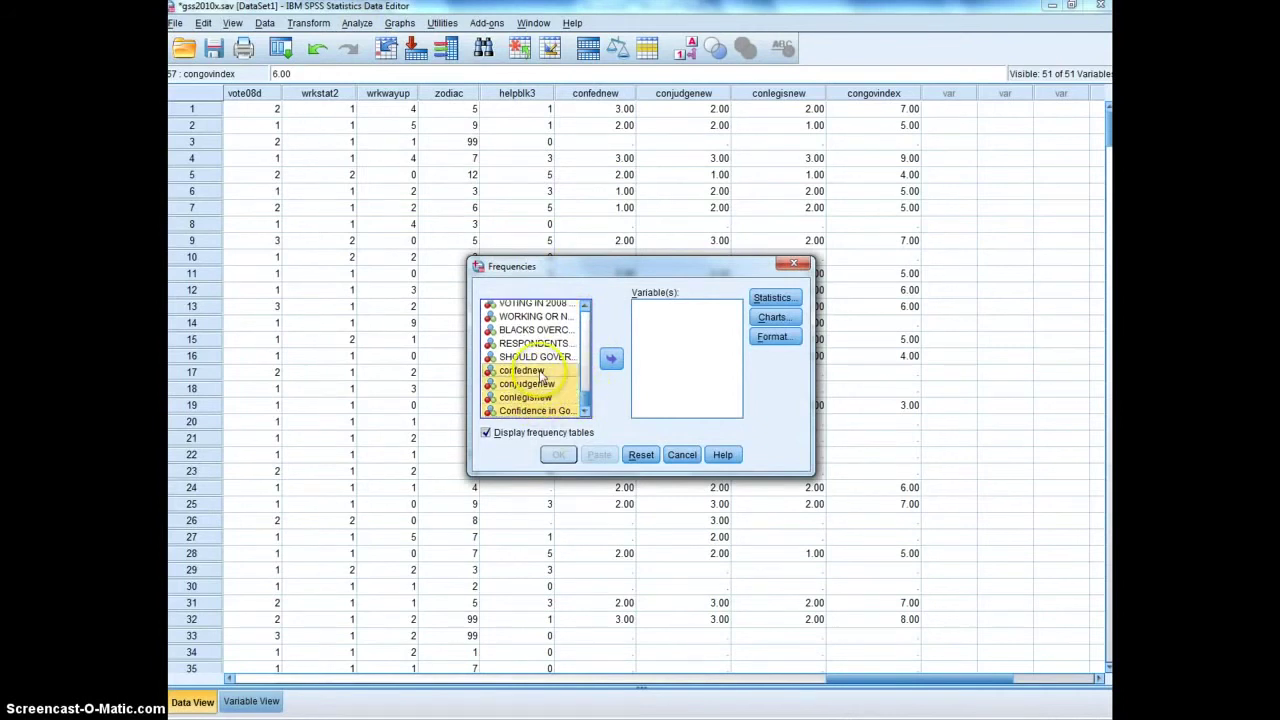
pyautogui.click(611, 358)
# Add bar charts with percentages as chart values and run the frequencies analysis.
pyautogui.click(773, 318)
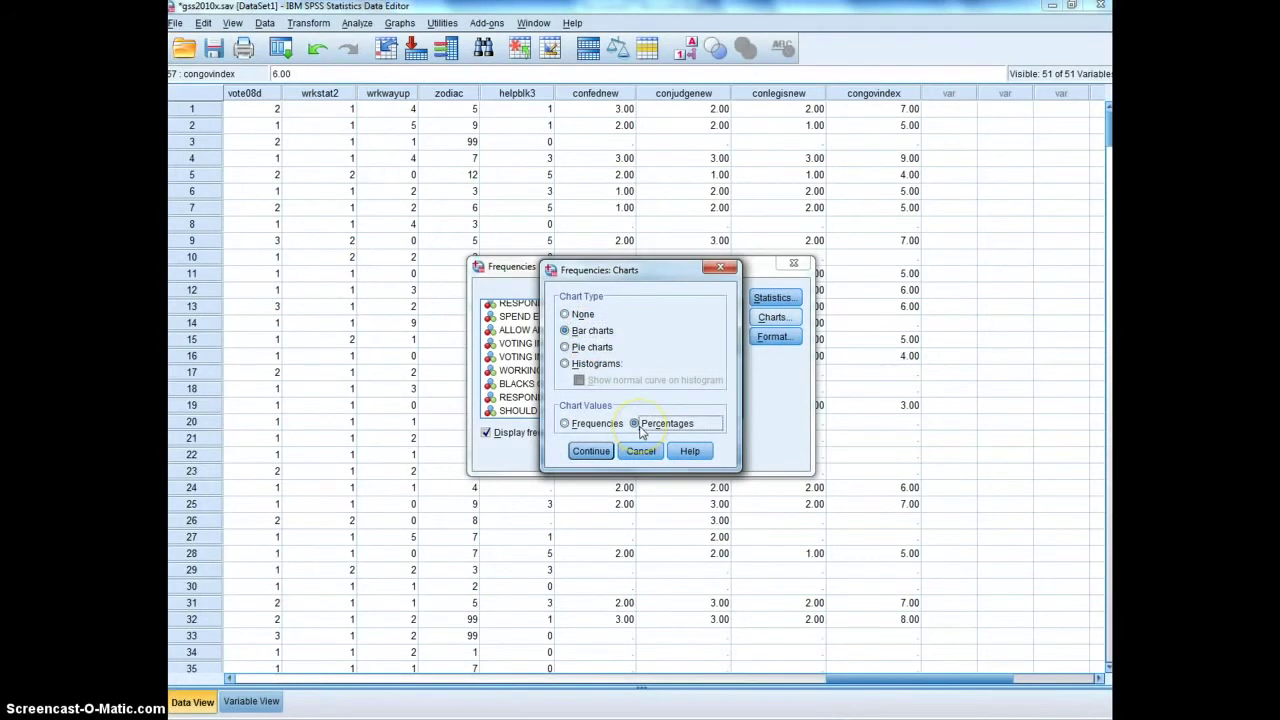
pyautogui.click(592, 453)
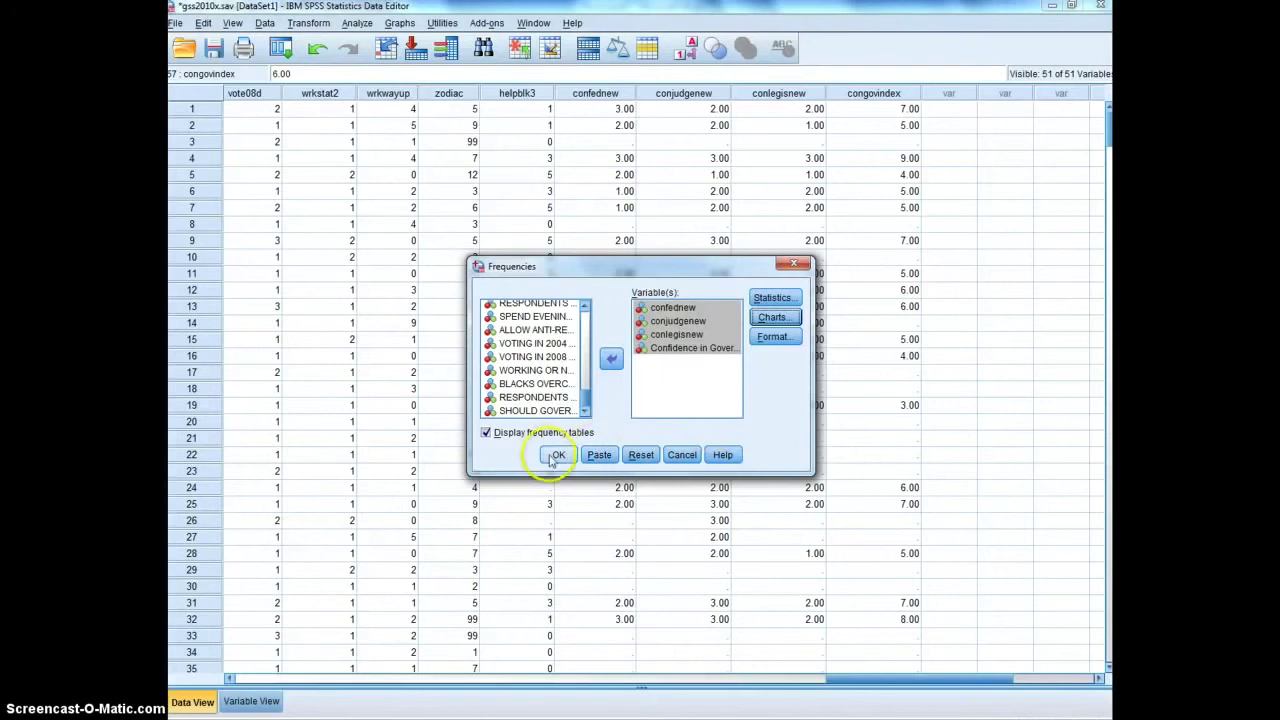
pyautogui.click(568, 459)
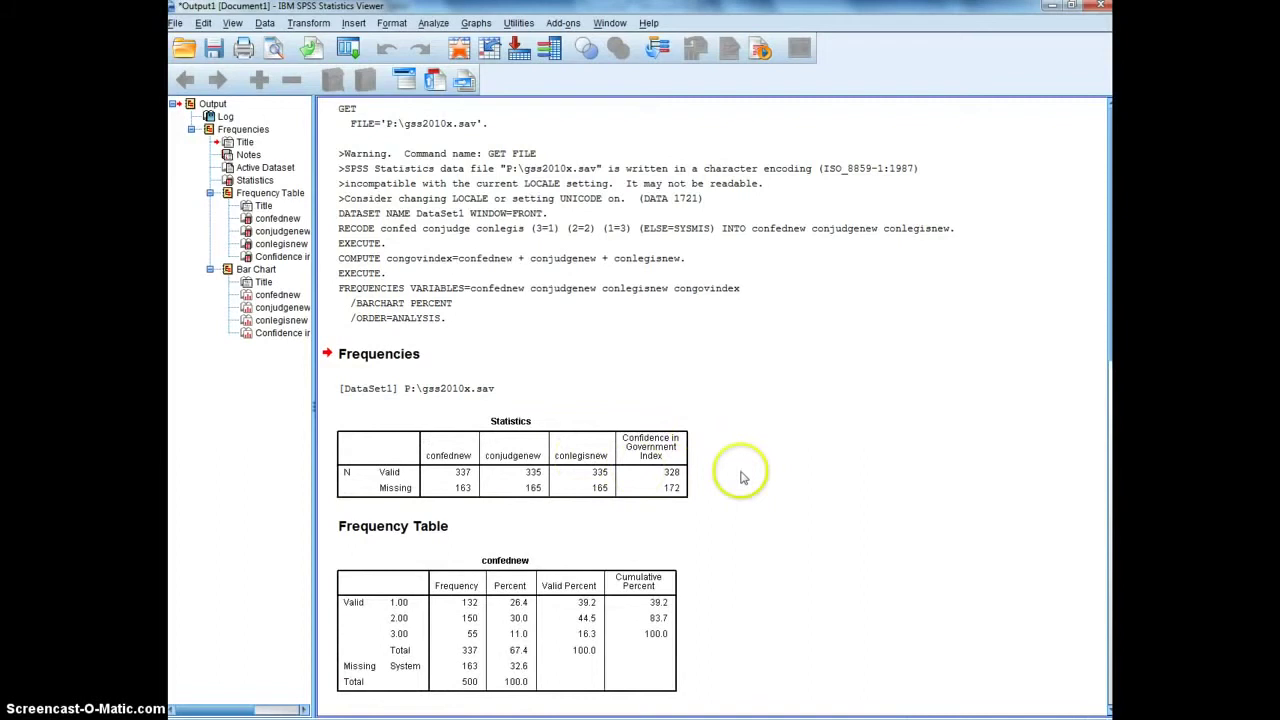
# Review the frequency tables in the output and open the confednew bar chart for editing.
pyautogui.scroll(-1, 742, 476)
pyautogui.scroll(-4, 742, 476)
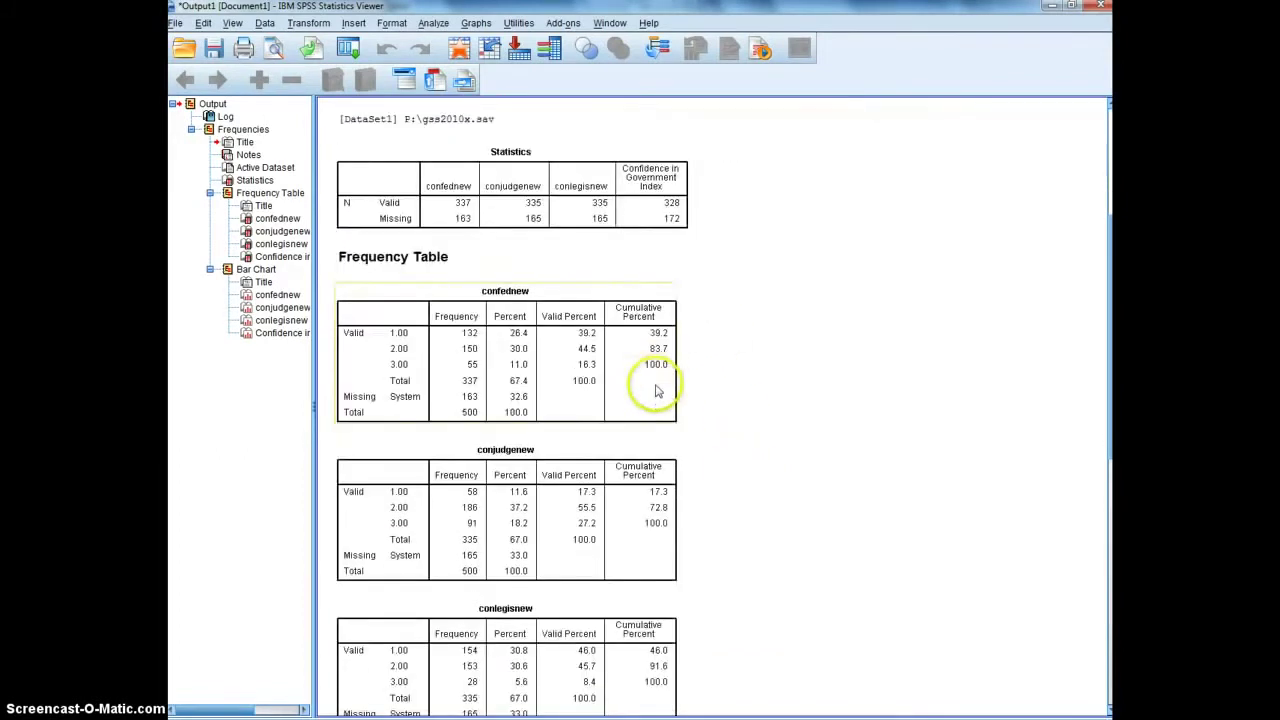
pyautogui.scroll(-8, 652, 400)
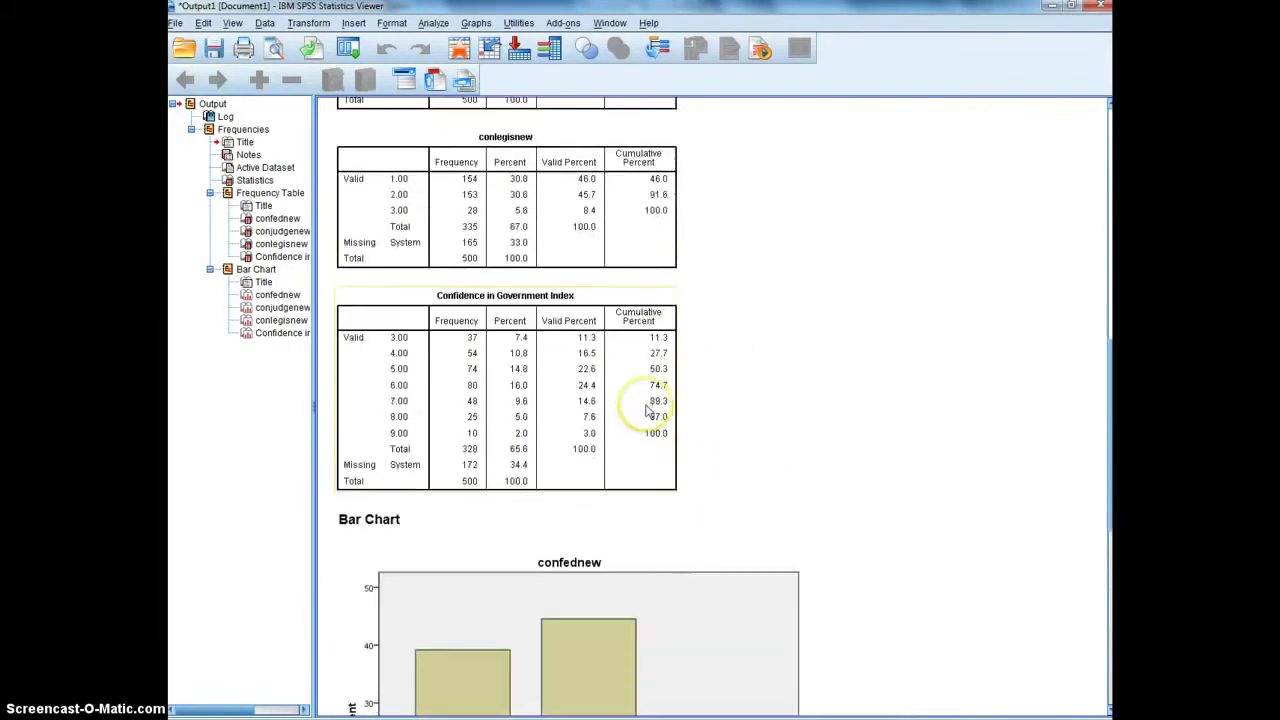
pyautogui.scroll(-3, 646, 410)
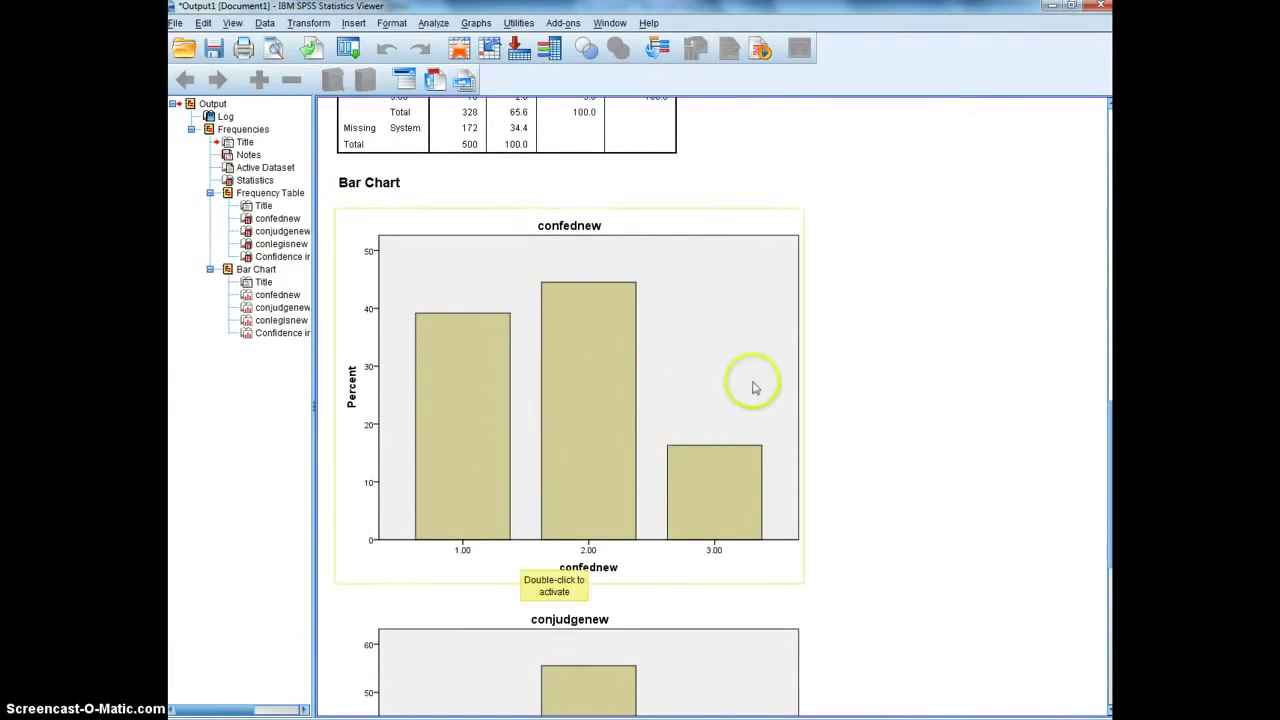
pyautogui.scroll(-1, 760, 406)
pyautogui.scroll(1, 760, 406)
pyautogui.click(580, 407)
pyautogui.moveTo(580, 407); pyautogui.dragTo(534, 229)
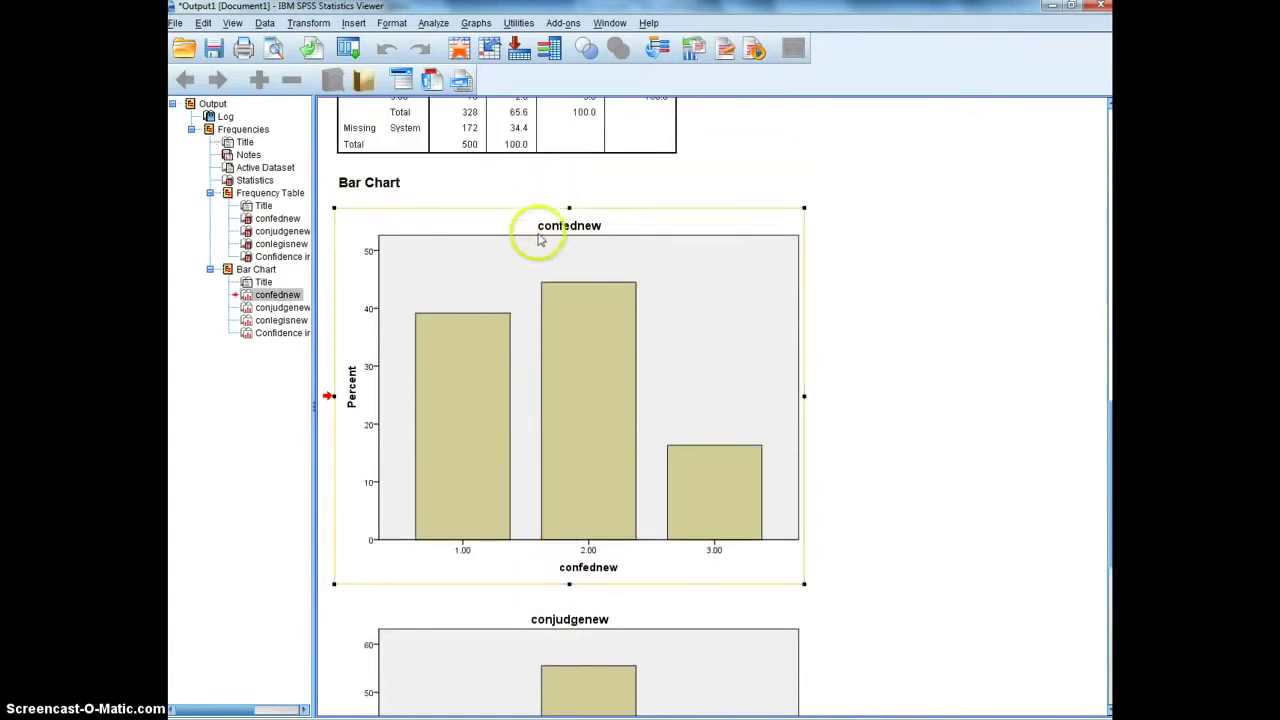
pyautogui.doubleClick(577, 332)
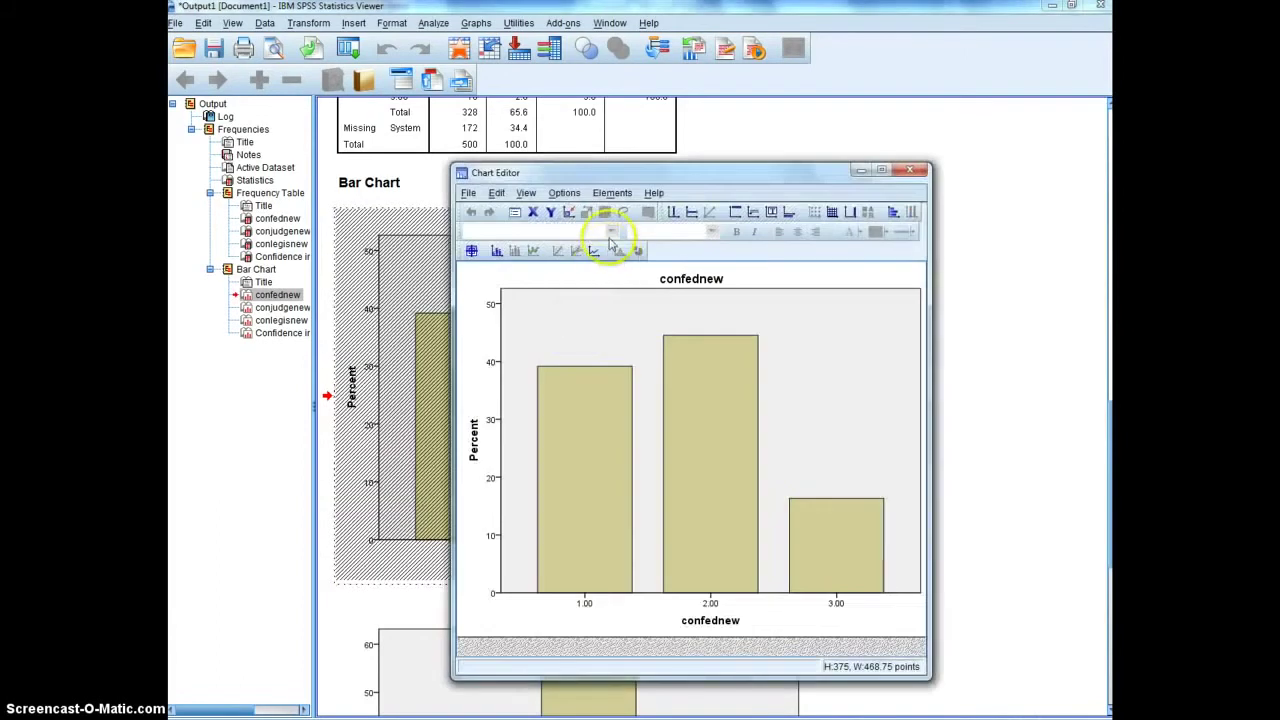
# Show percentage data labels on the bars of the confednew chart and finish editing it.
pyautogui.click(617, 196)
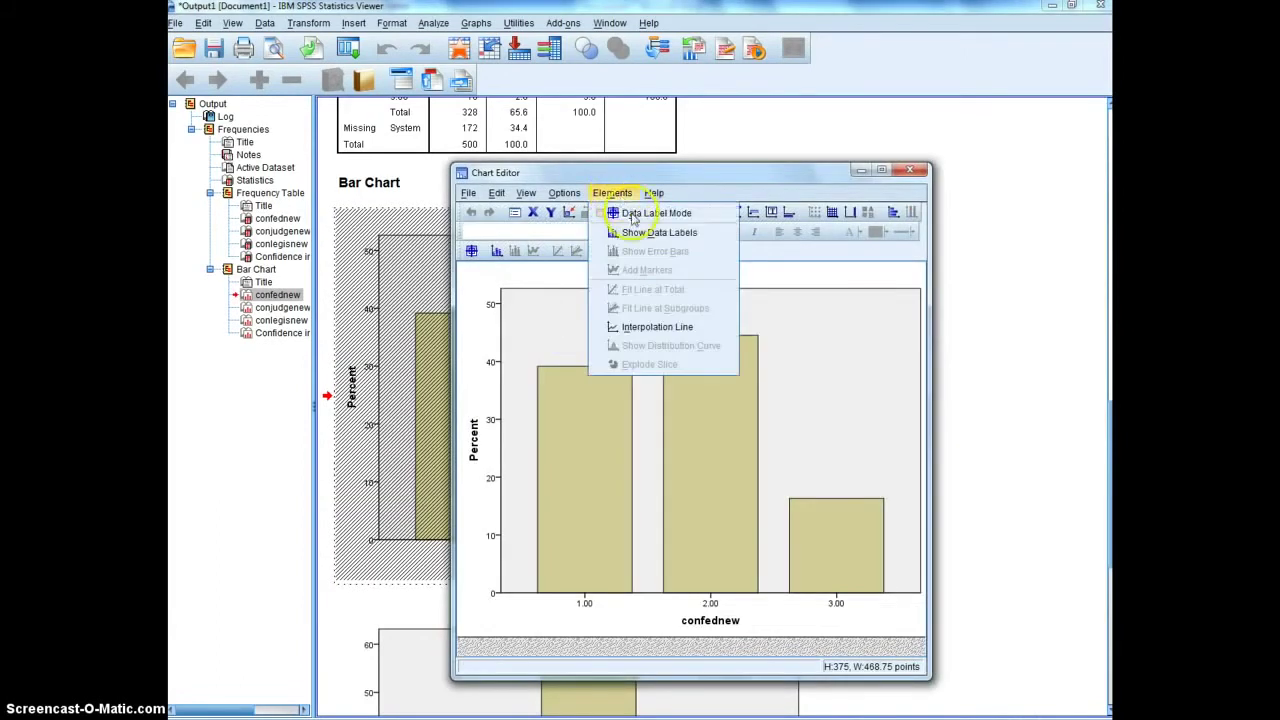
pyautogui.click(634, 226)
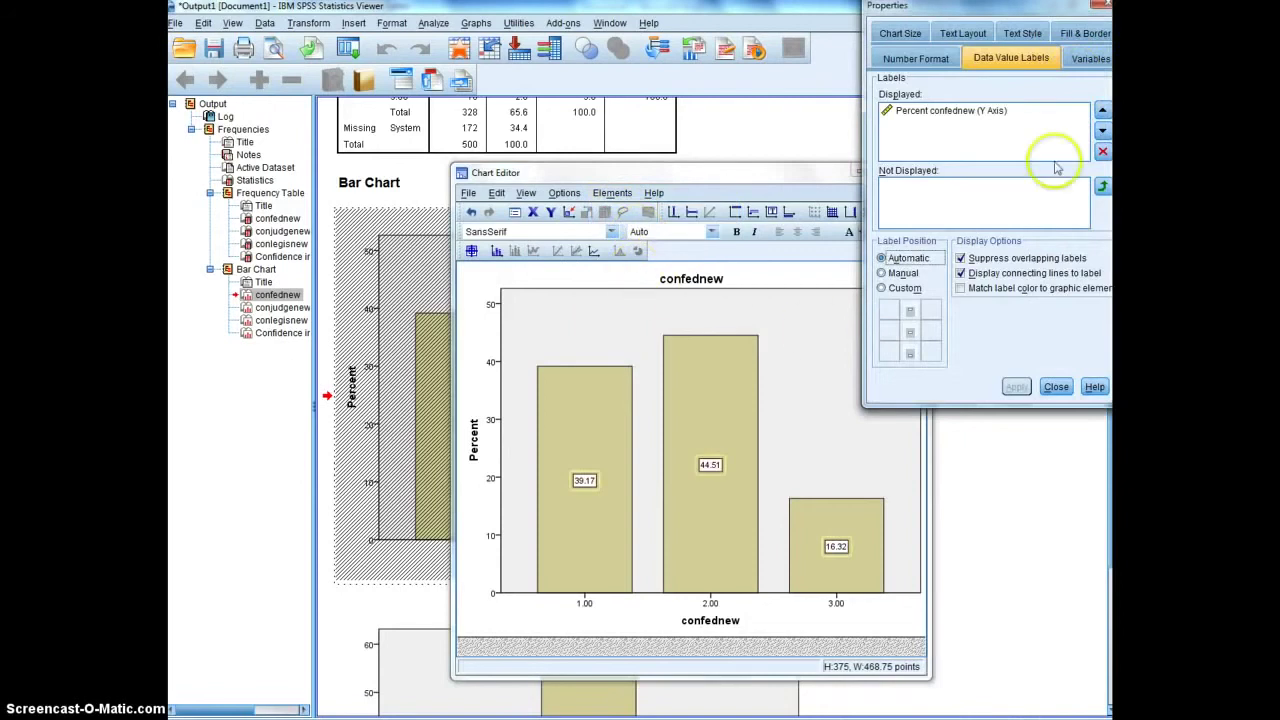
pyautogui.click(1101, 6)
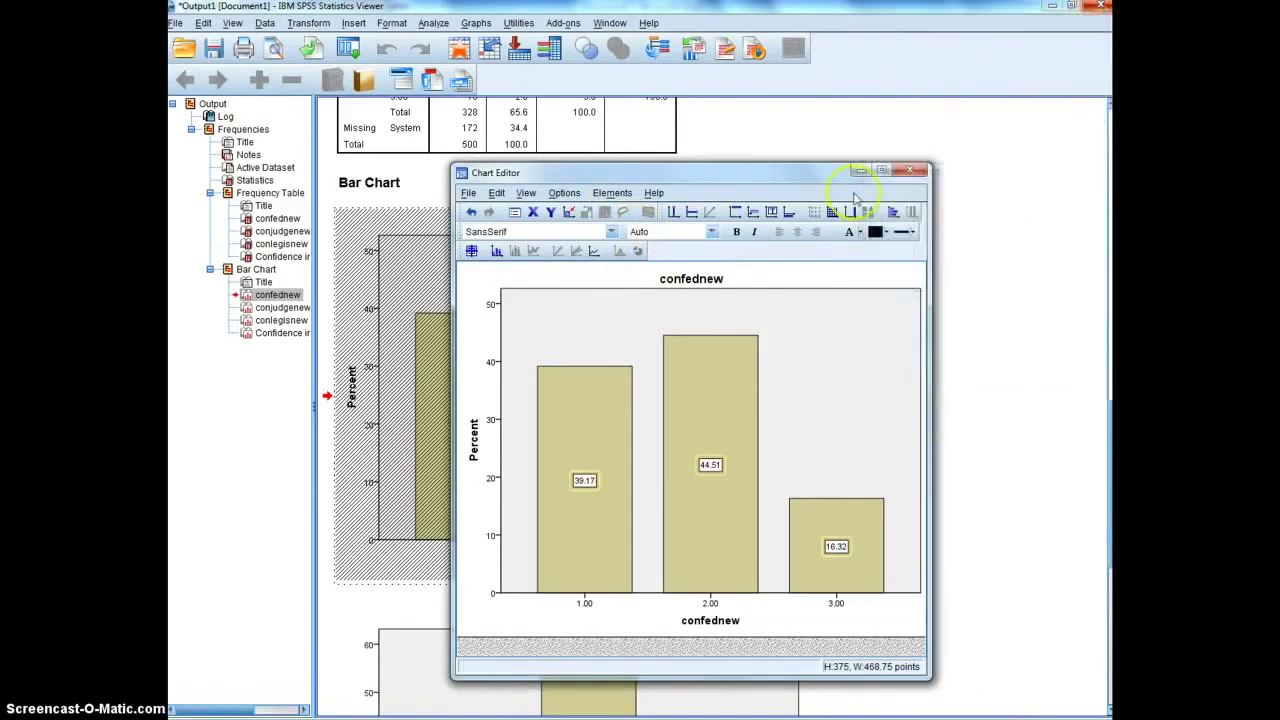
pyautogui.click(916, 172)
# Open the conjudgenew bar chart for editing, show data labels on its bars and close the editor.
pyautogui.scroll(-1, 926, 256)
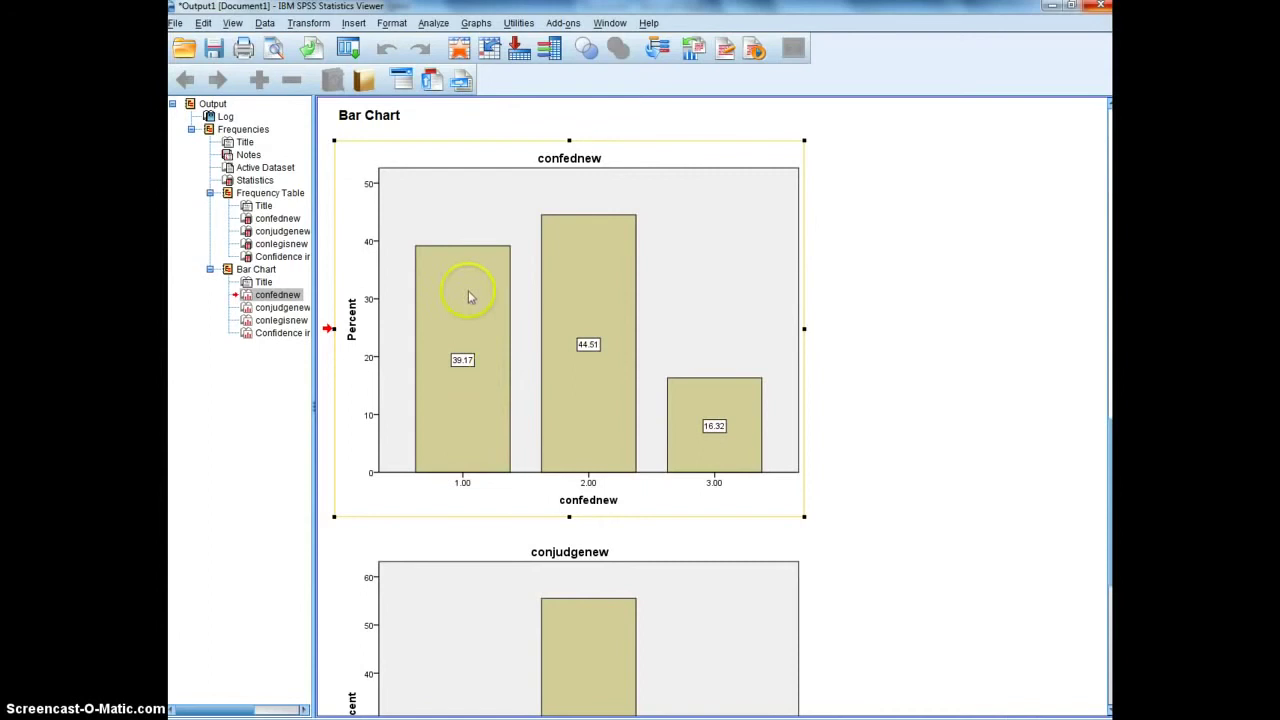
pyautogui.scroll(-5, 457, 549)
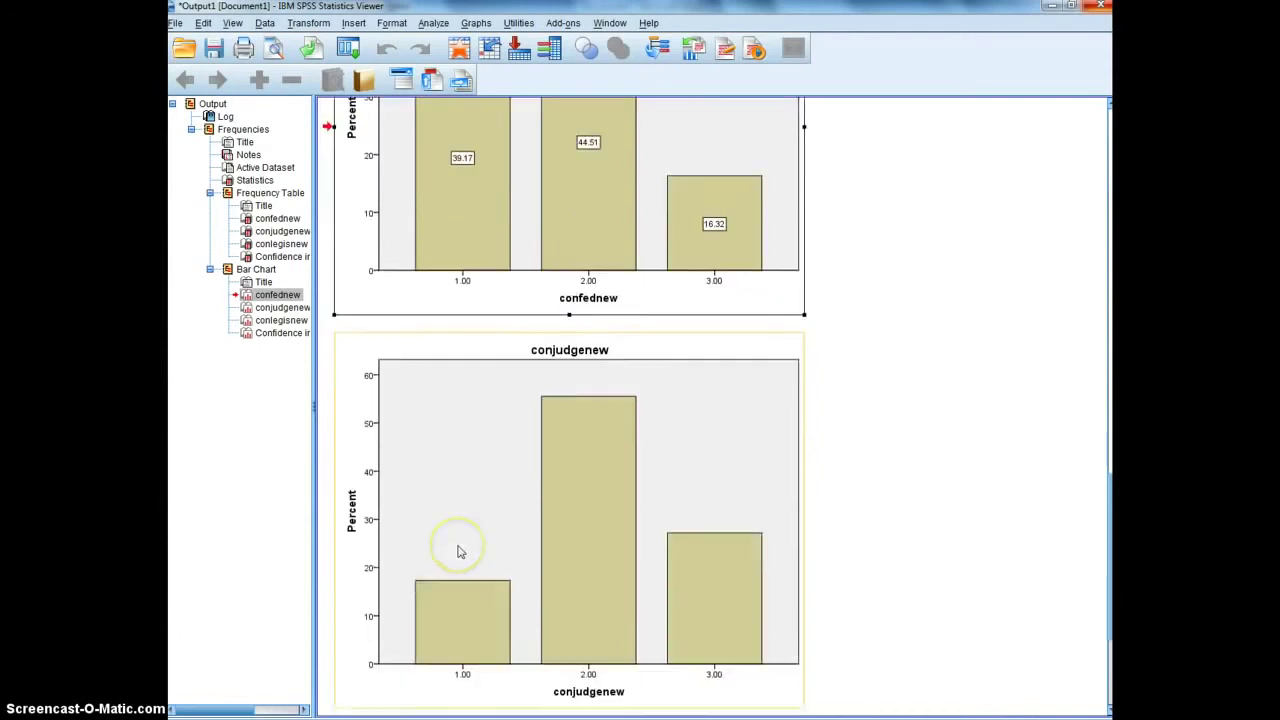
pyautogui.scroll(-1, 538, 578)
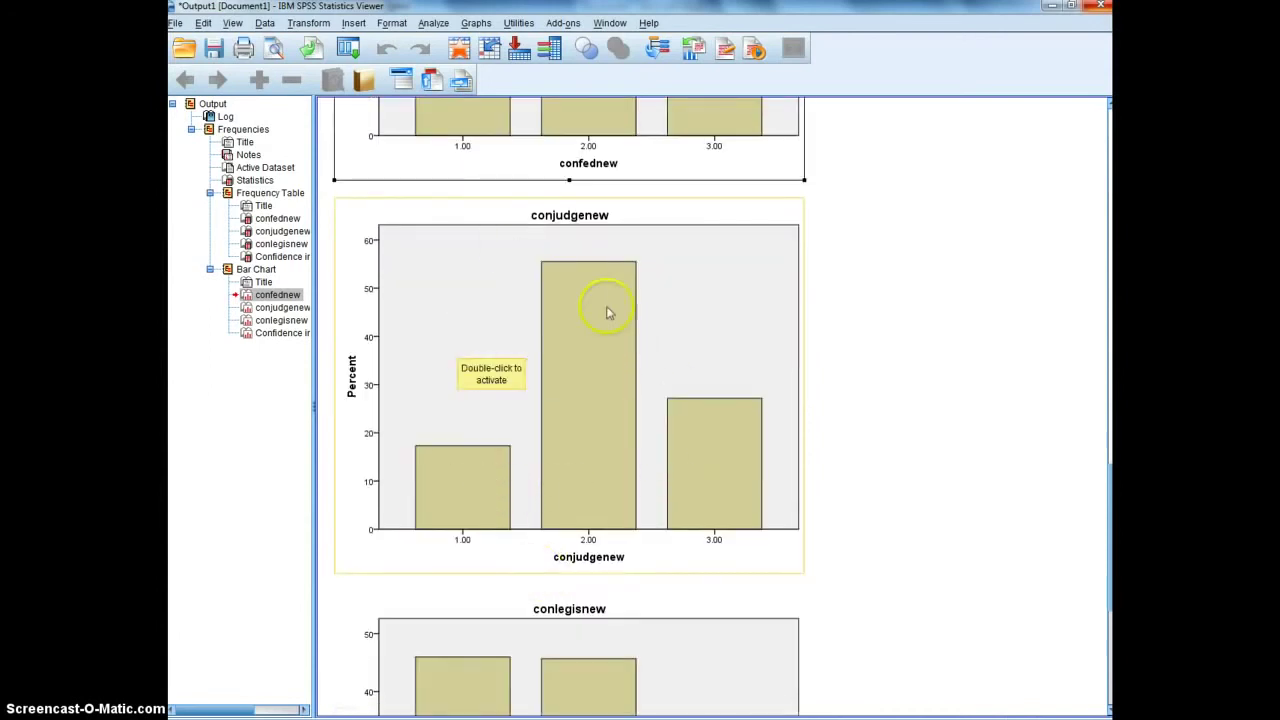
pyautogui.doubleClick(695, 448)
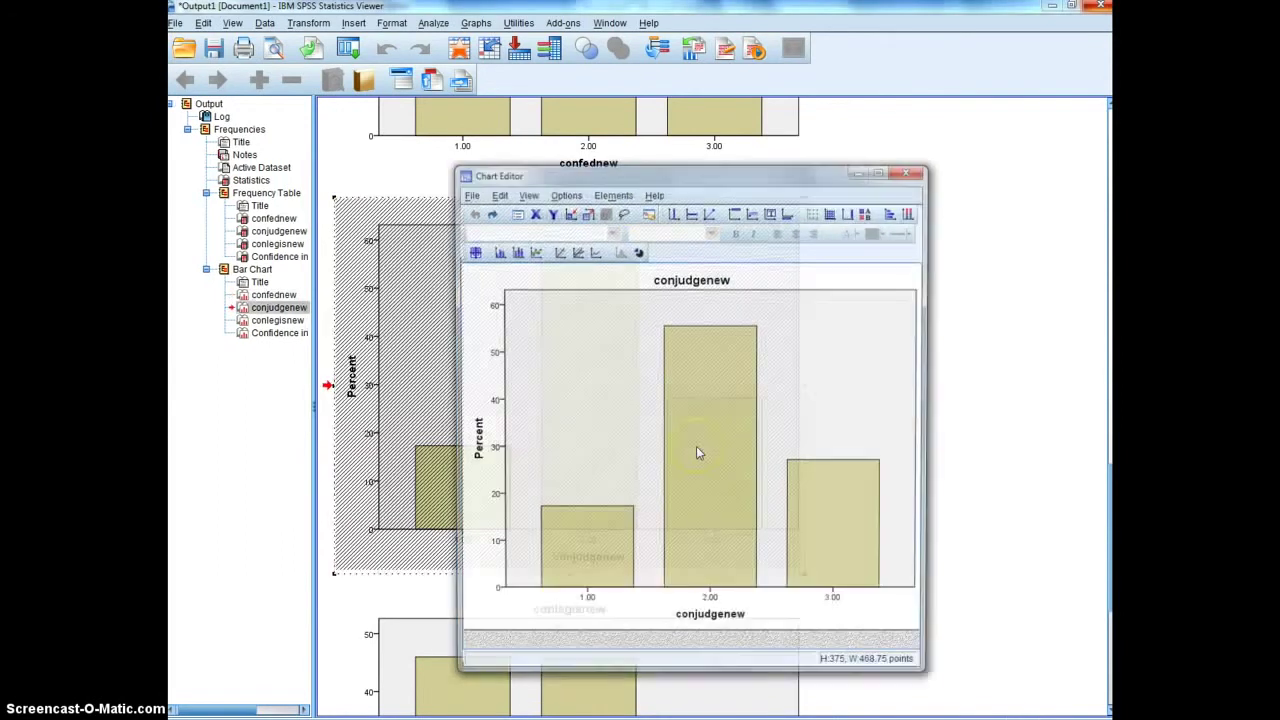
pyautogui.click(625, 193)
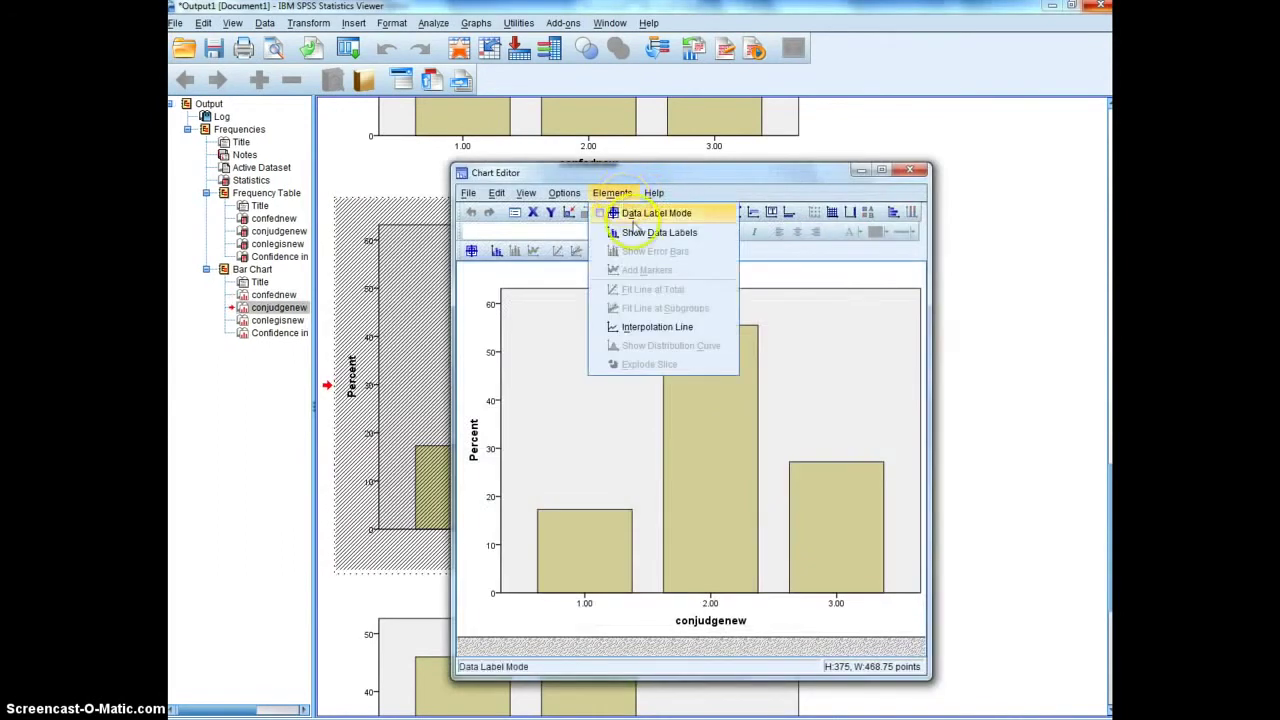
pyautogui.click(637, 236)
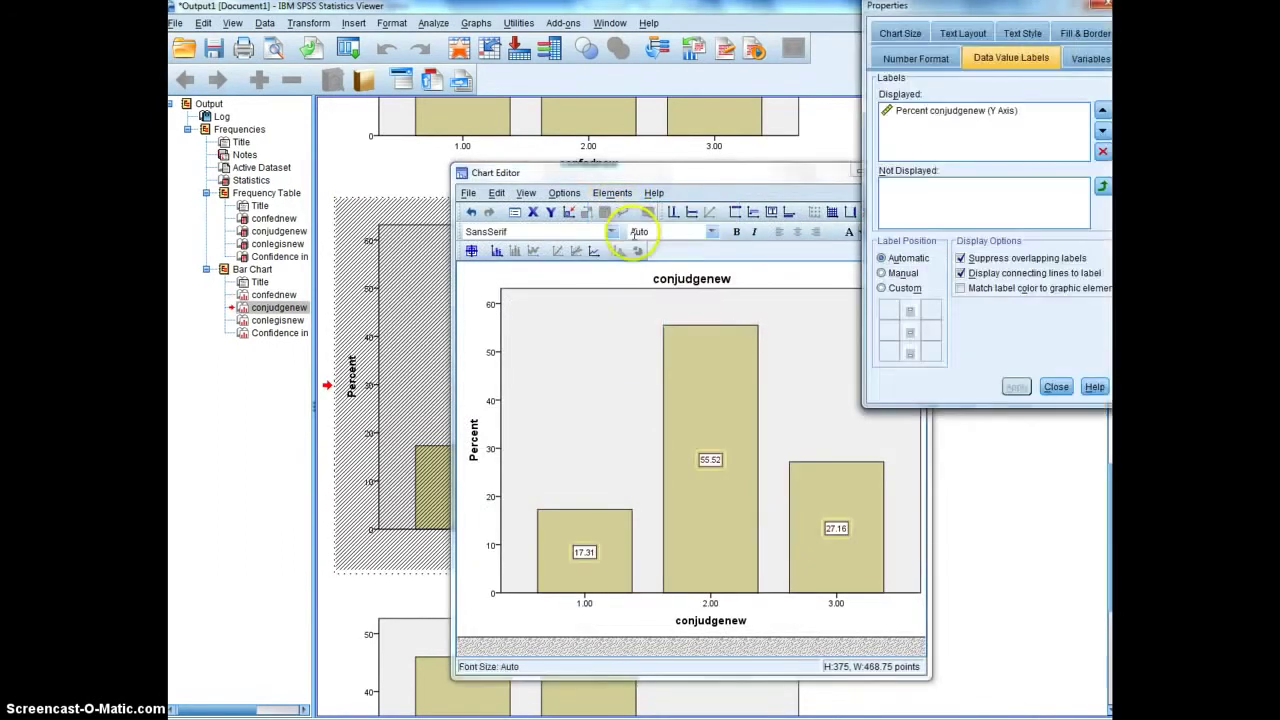
pyautogui.click(1100, 8)
pyautogui.click(914, 172)
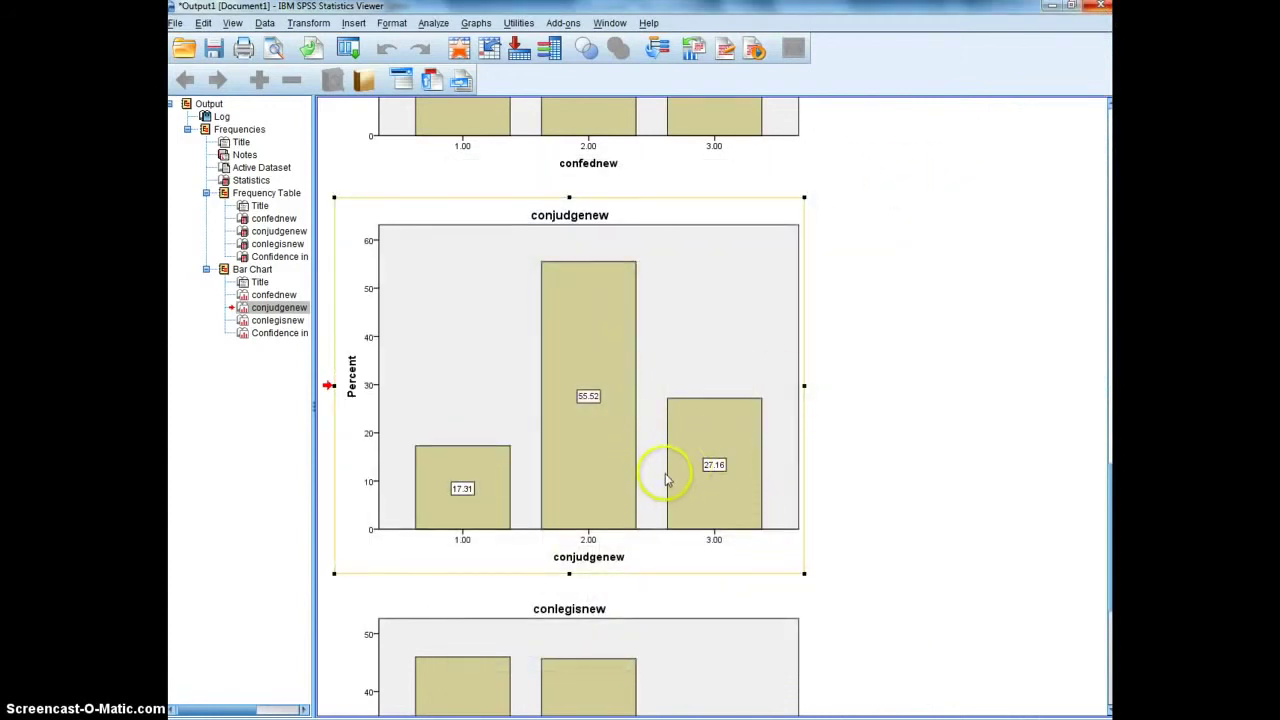
# Add data labels to the bars of the conlegisnew chart and return to the output.
pyautogui.scroll(3, 675, 485)
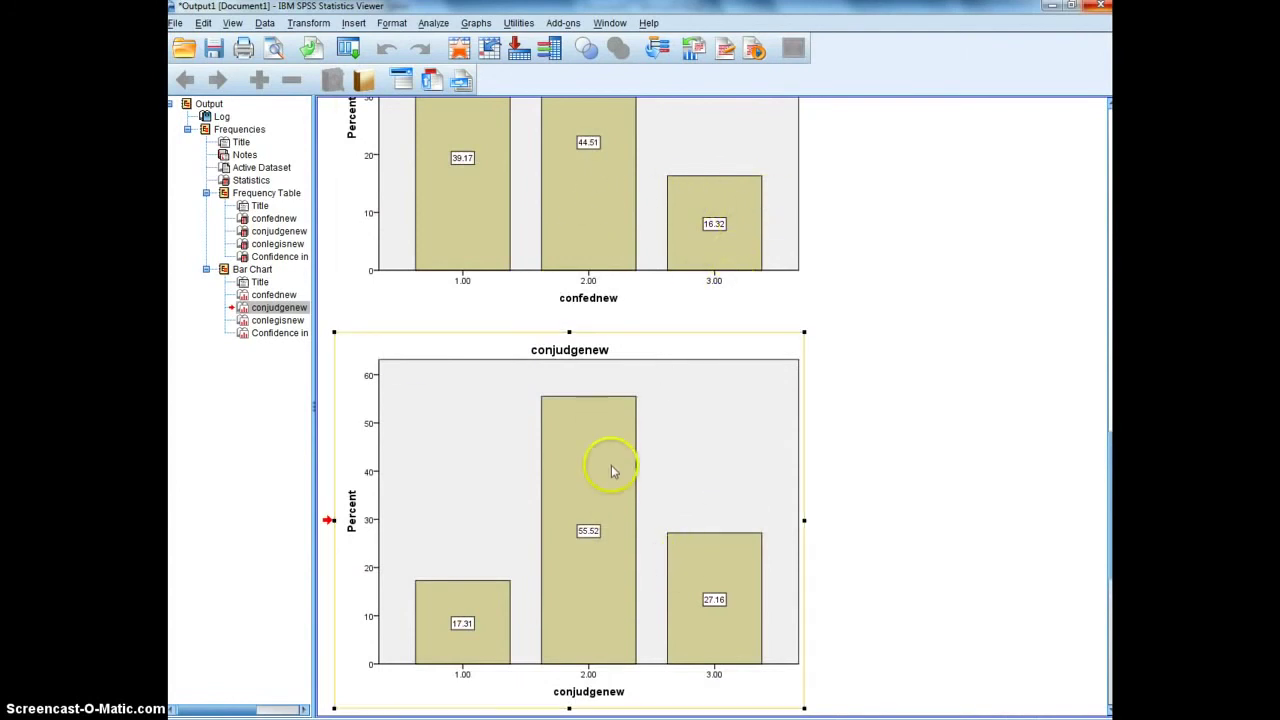
pyautogui.scroll(-12, 630, 495)
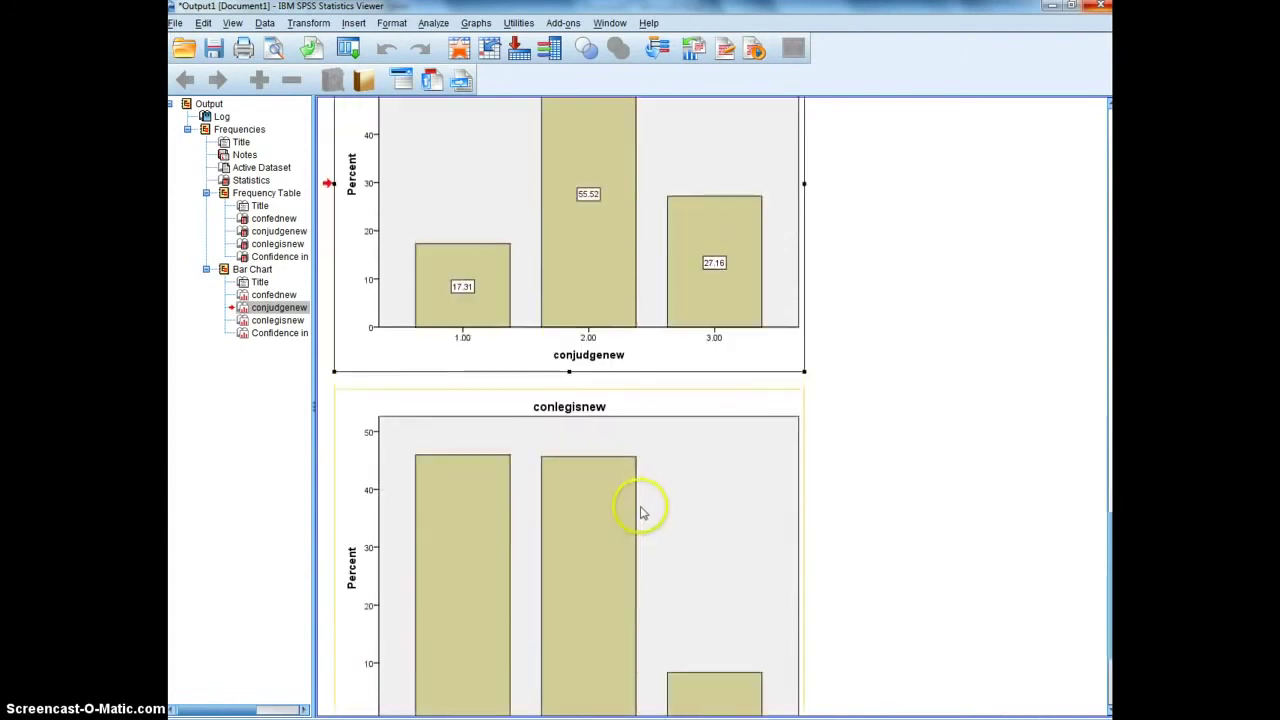
pyautogui.doubleClick(630, 448)
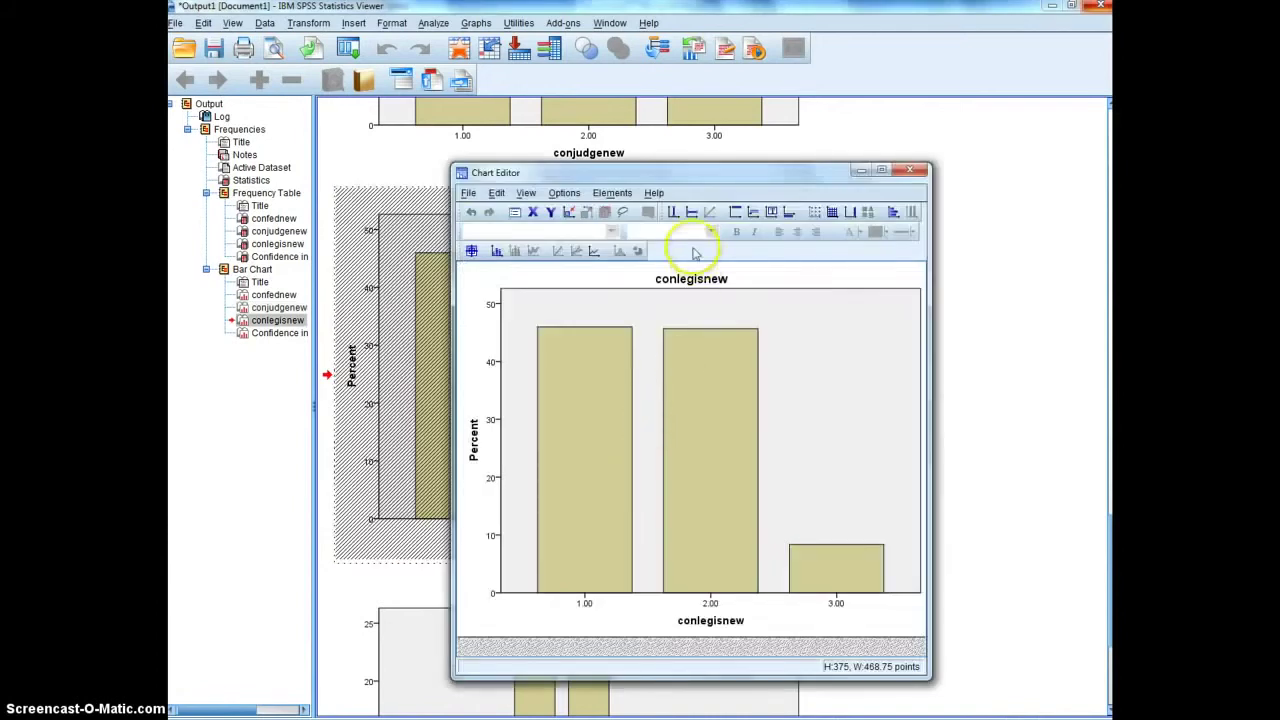
pyautogui.click(612, 193)
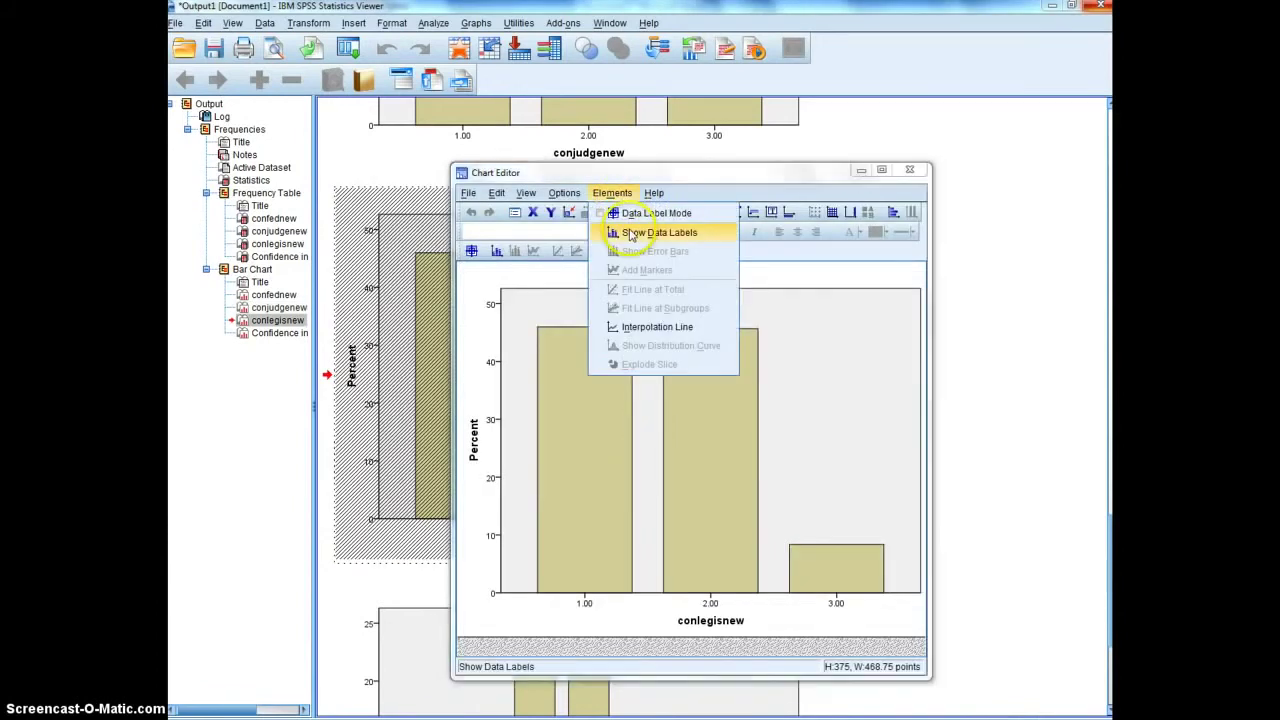
pyautogui.click(615, 232)
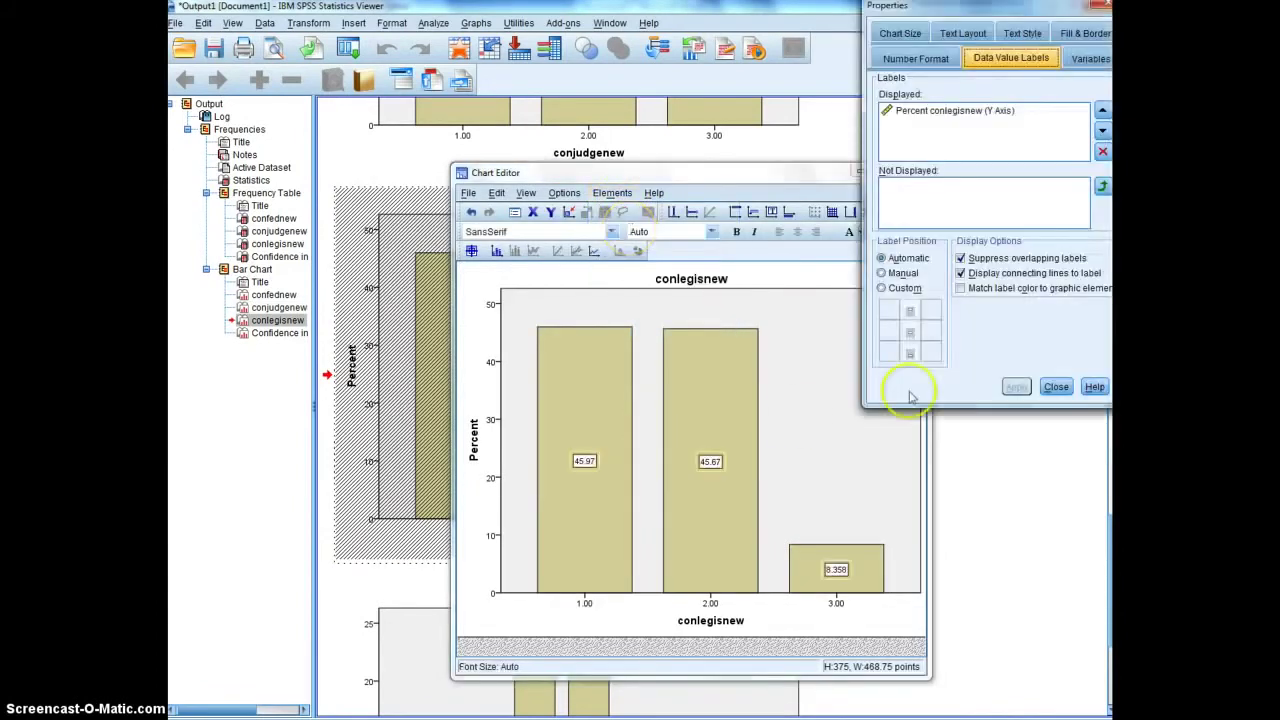
pyautogui.click(1102, 6)
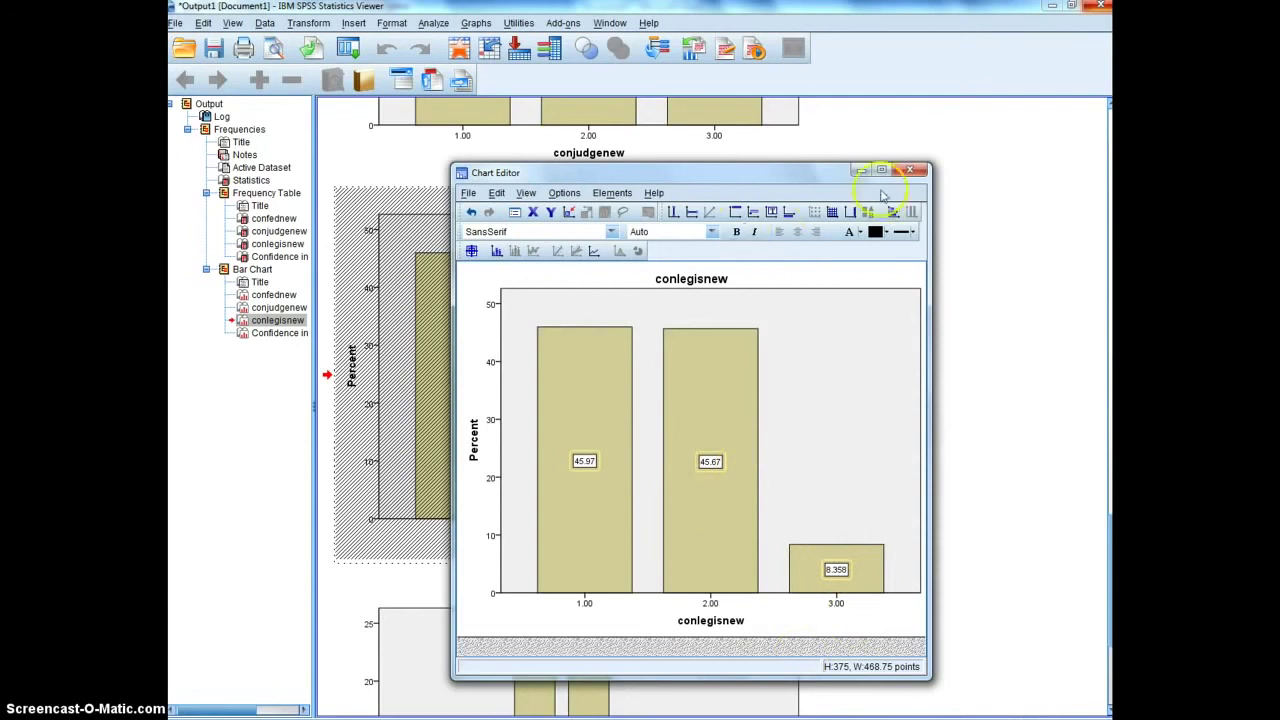
pyautogui.click(909, 170)
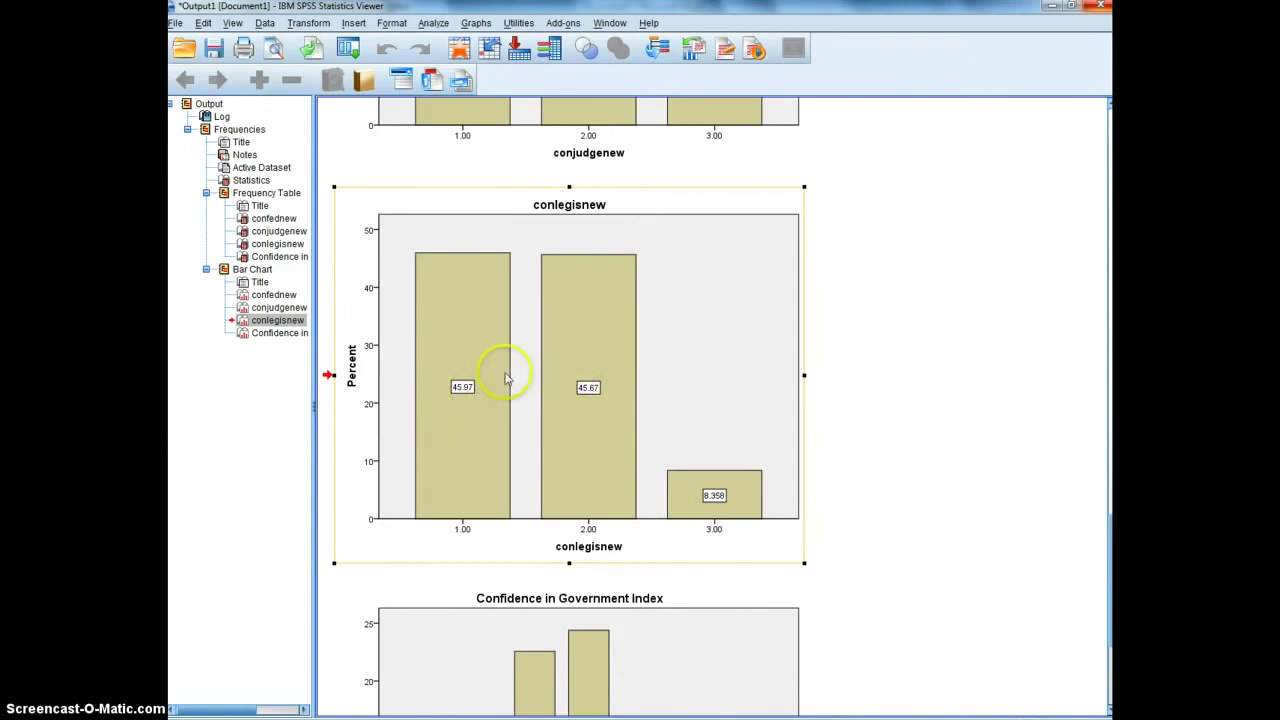
# Edit the Confidence in Government Index bar chart so that its bars carry data labels, and close the editor.
pyautogui.scroll(-3, 488, 421)
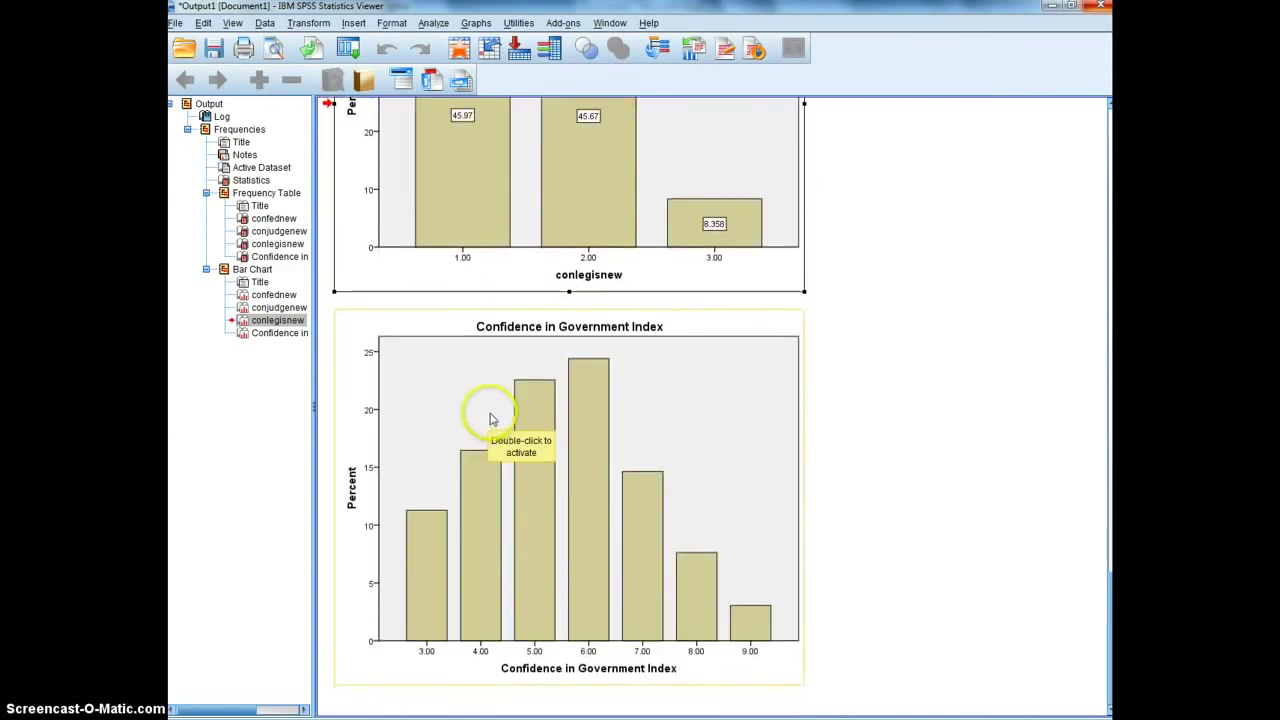
pyautogui.doubleClick(581, 487)
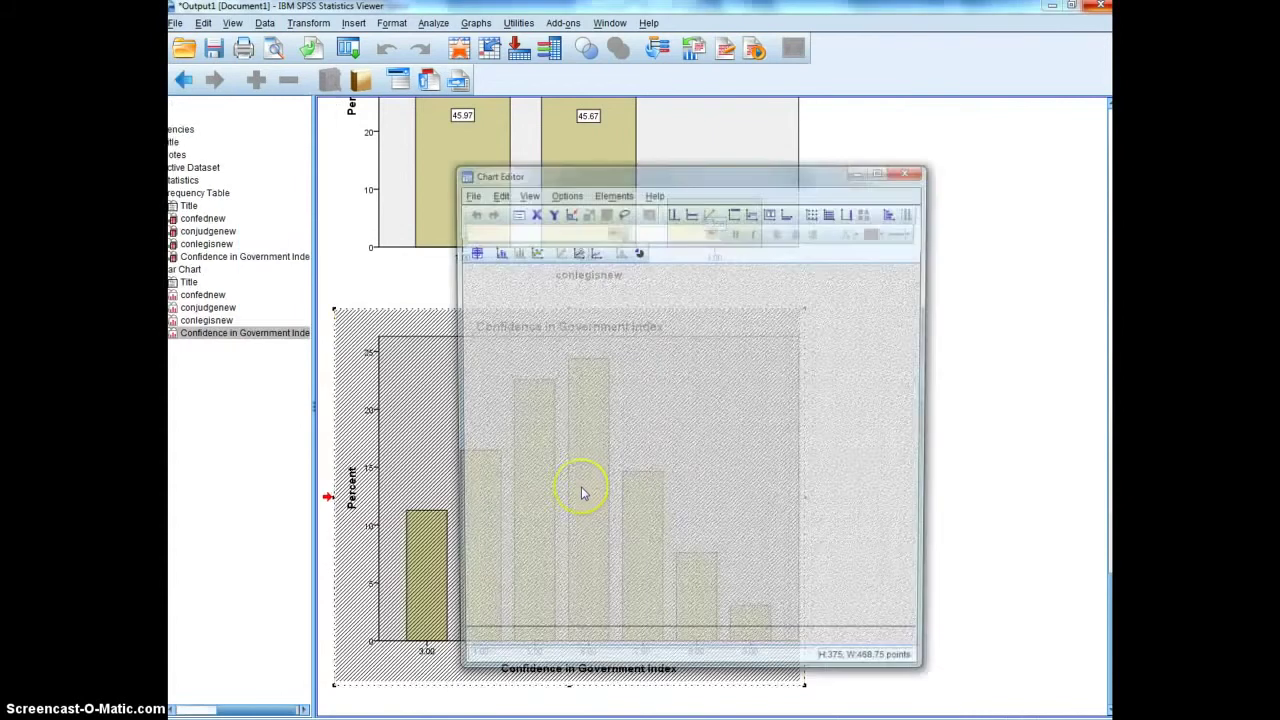
pyautogui.click(612, 193)
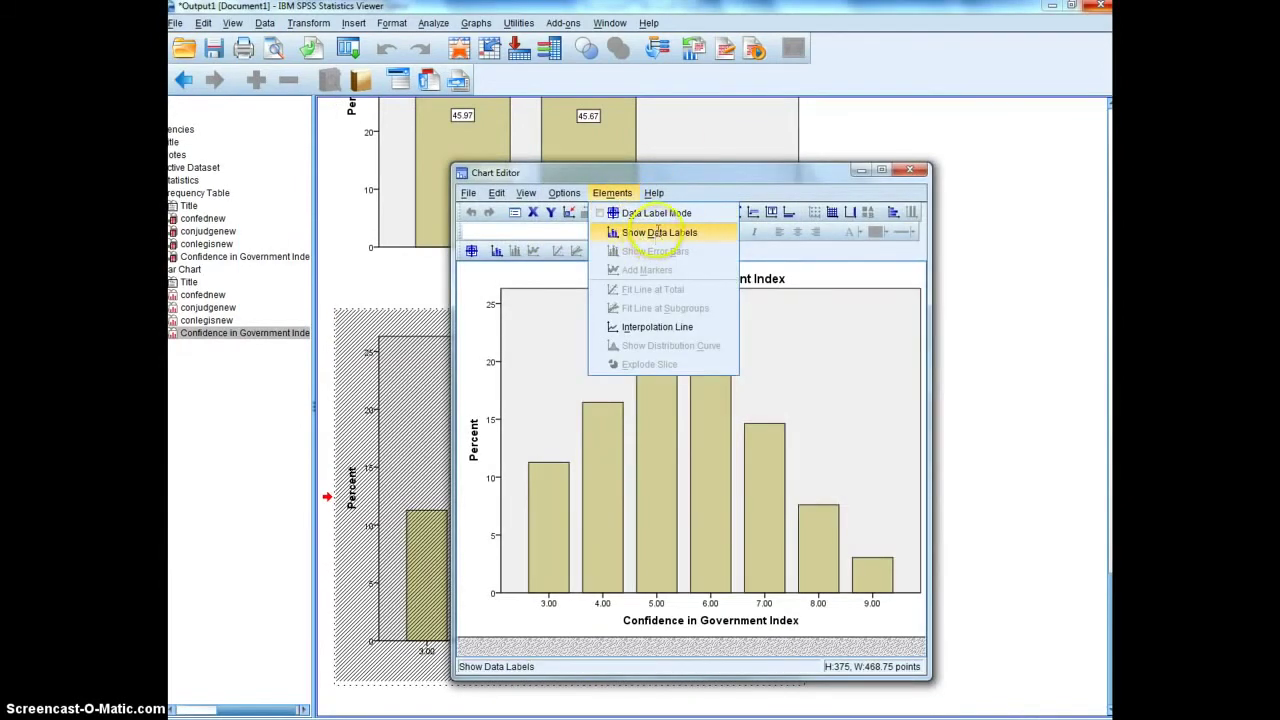
pyautogui.click(657, 232)
pyautogui.click(1100, 8)
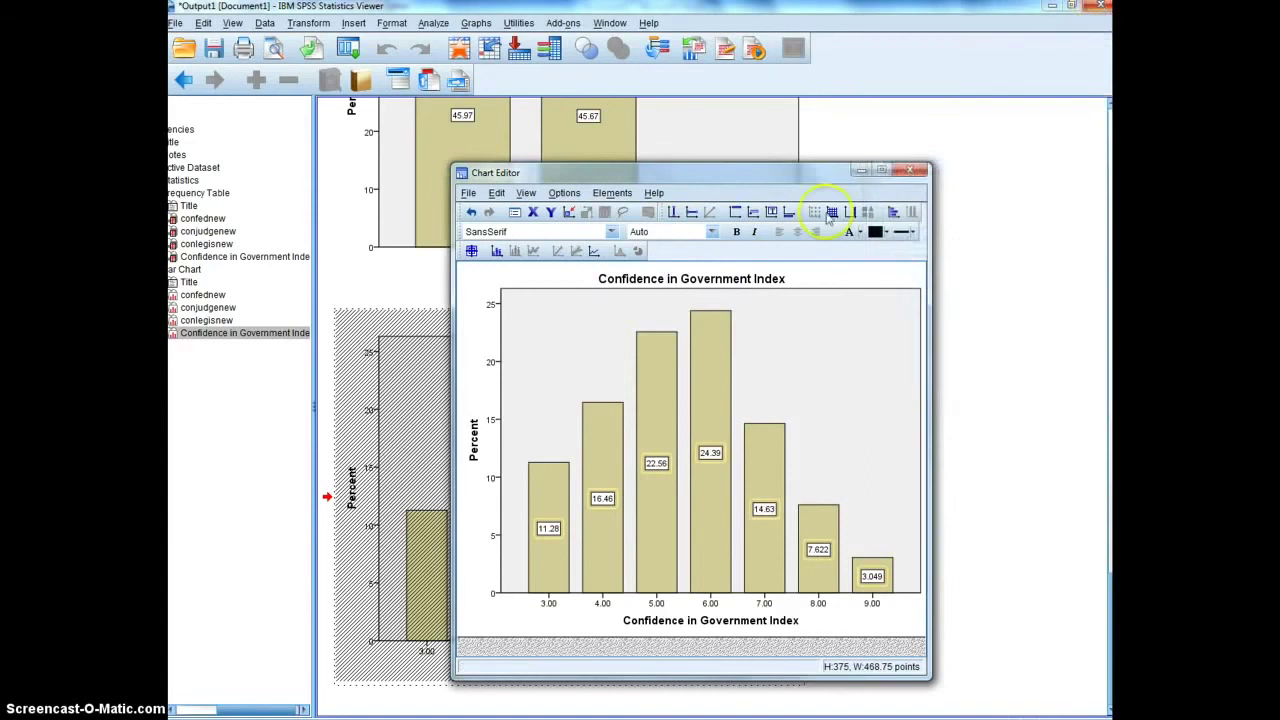
pyautogui.click(905, 174)
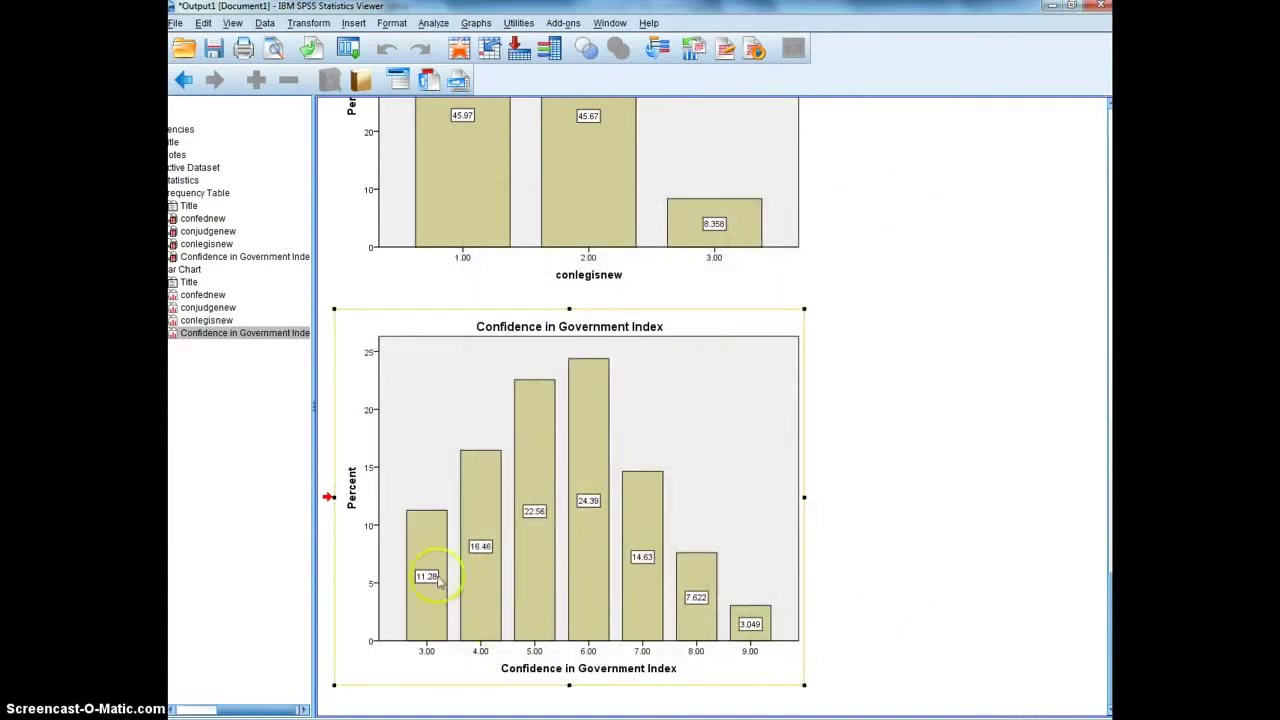